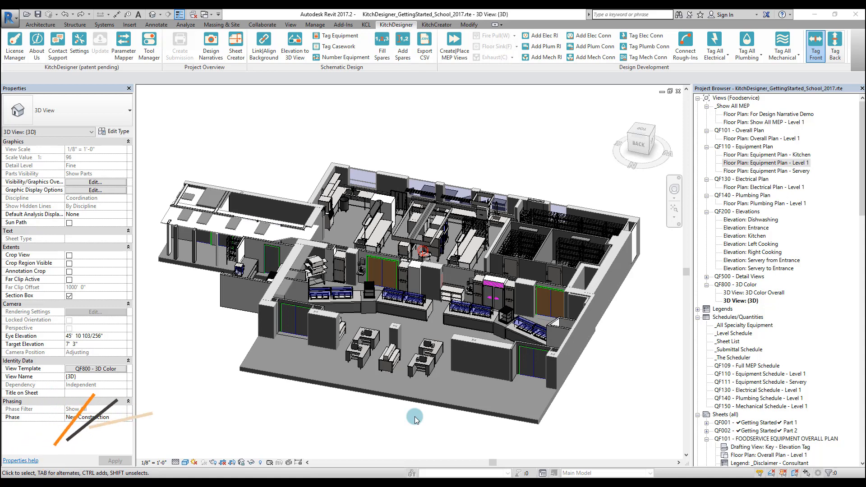
Review the KitchDesigner annotation tag settings and pick a new spare numbers location near the middle of the kitchen in the 3D view.
{"action": "left_click", "coordinate": [79, 44]}
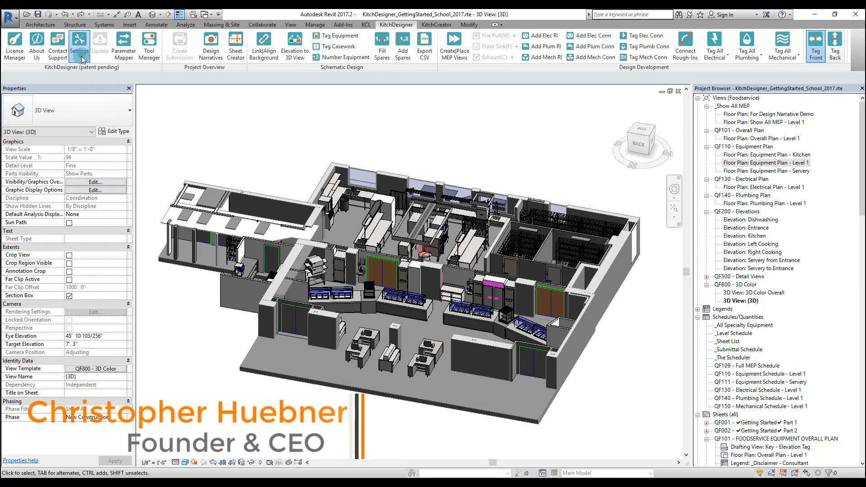
{"action": "left_click", "coordinate": [256, 140]}
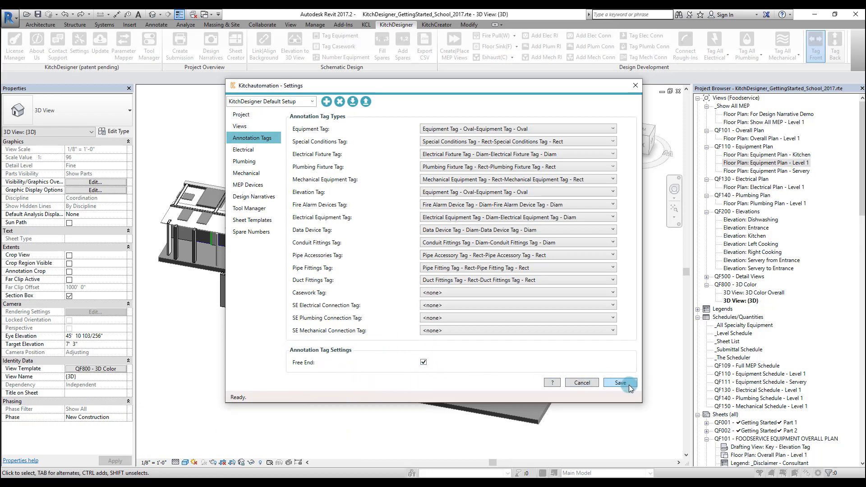
{"action": "left_click", "coordinate": [264, 237]}
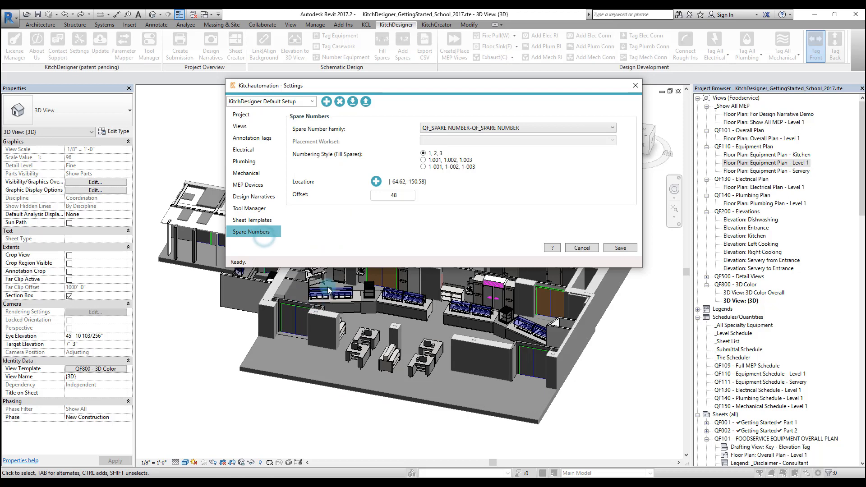
{"action": "left_click", "coordinate": [381, 181]}
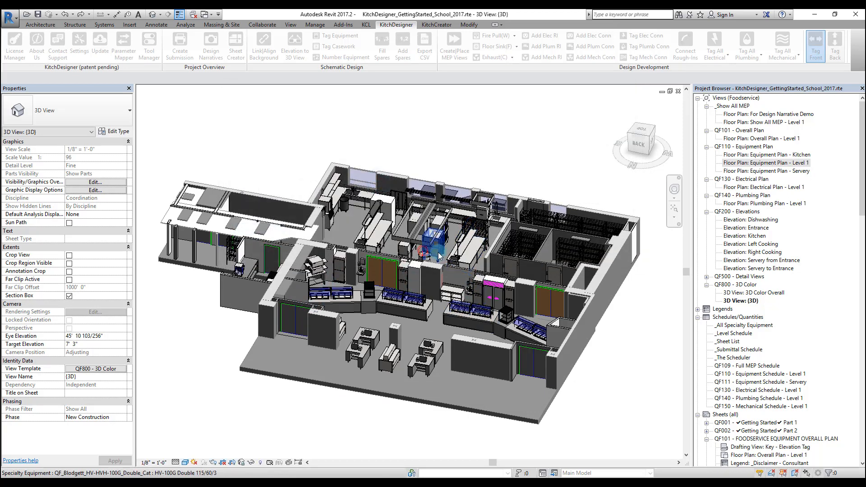
{"action": "left_click", "coordinate": [438, 256]}
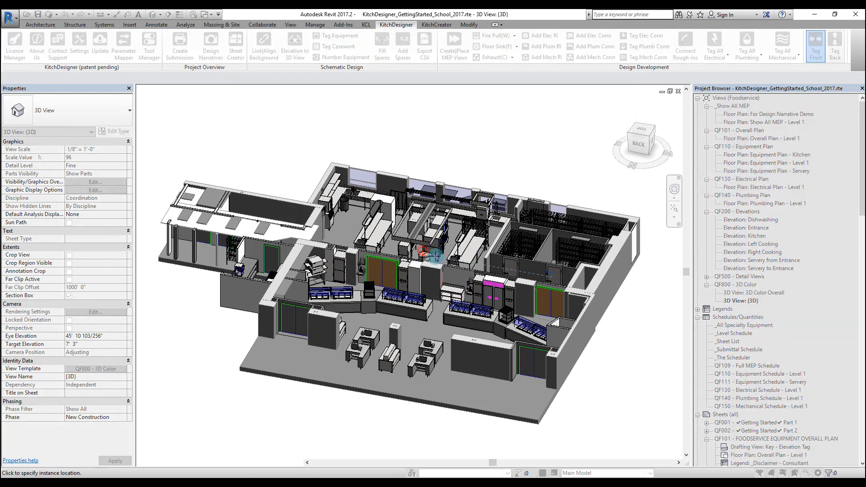
{"action": "left_click", "coordinate": [434, 255]}
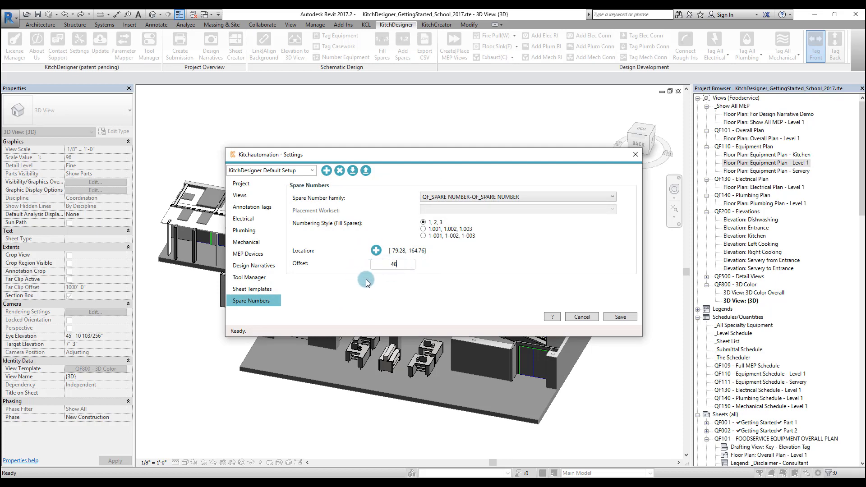
On the Equipment Plan - Level 1 floor plan, tag the equipment in the lower-right kitchen area around the back counter.
{"action": "double_click", "coordinate": [774, 163]}
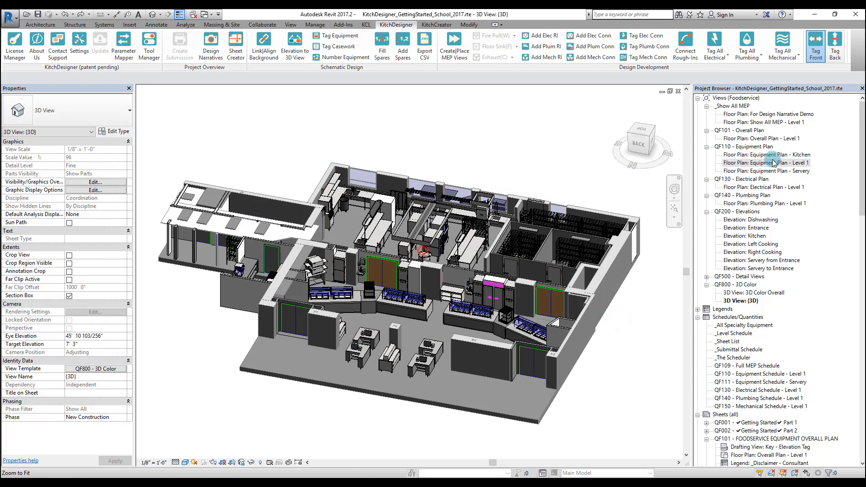
{"action": "left_click_drag", "start_coordinate": [400, 293], "coordinate": [491, 428]}
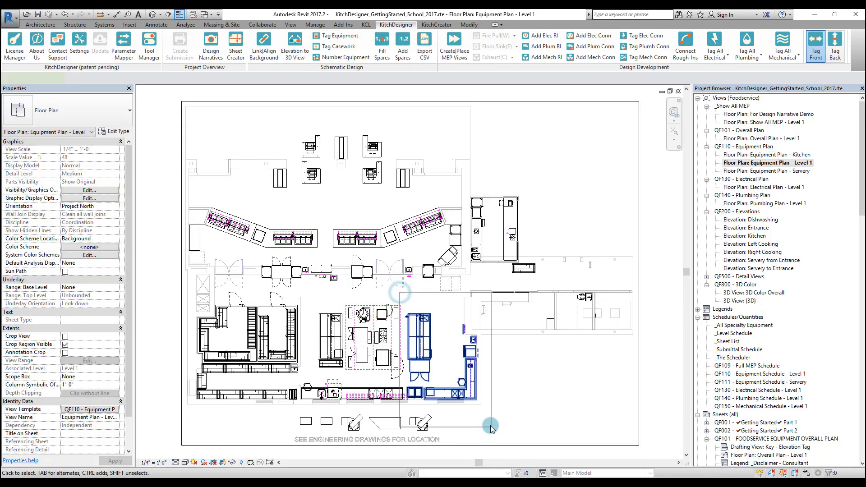
{"action": "left_click", "coordinate": [395, 25]}
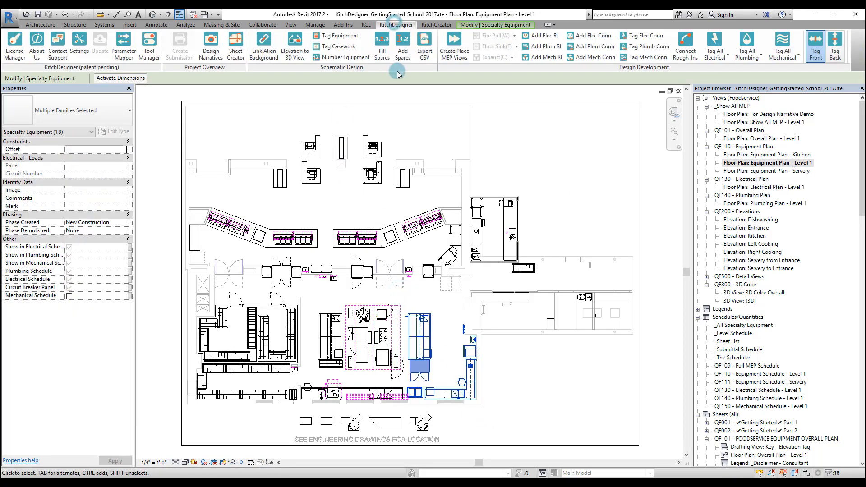
{"action": "left_click", "coordinate": [337, 36]}
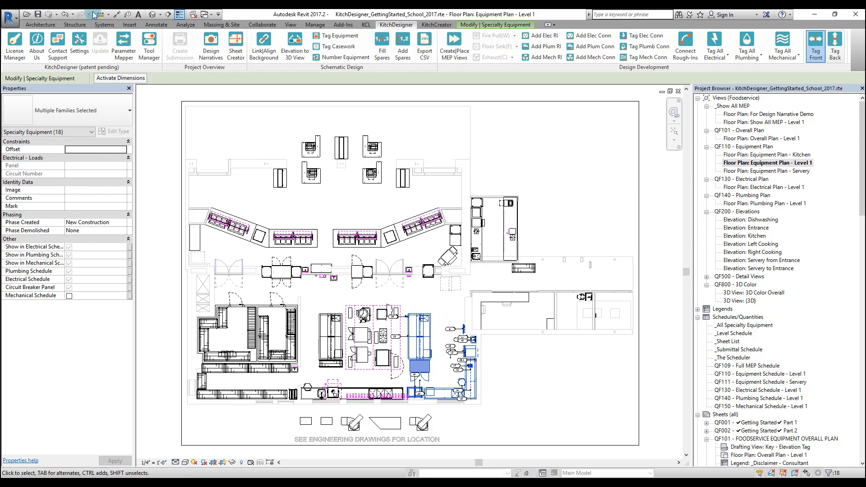
Load the default rough-in rules into the KitchDesigner electrical settings.
{"action": "left_click", "coordinate": [78, 42]}
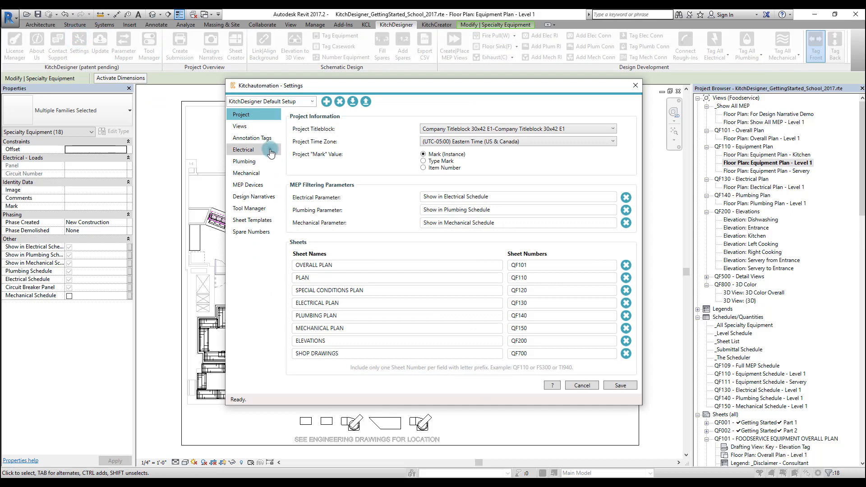
{"action": "left_click", "coordinate": [244, 149]}
{"action": "left_click_drag", "start_coordinate": [420, 88], "coordinate": [254, 40]}
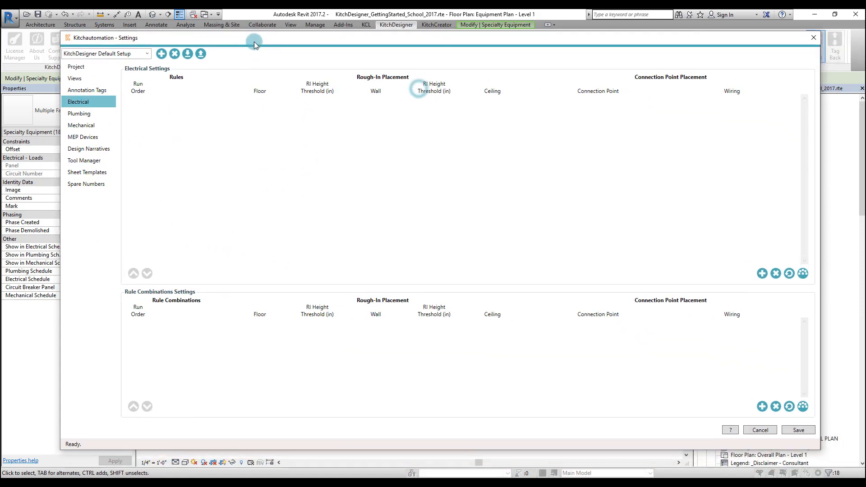
{"action": "left_click", "coordinate": [790, 275]}
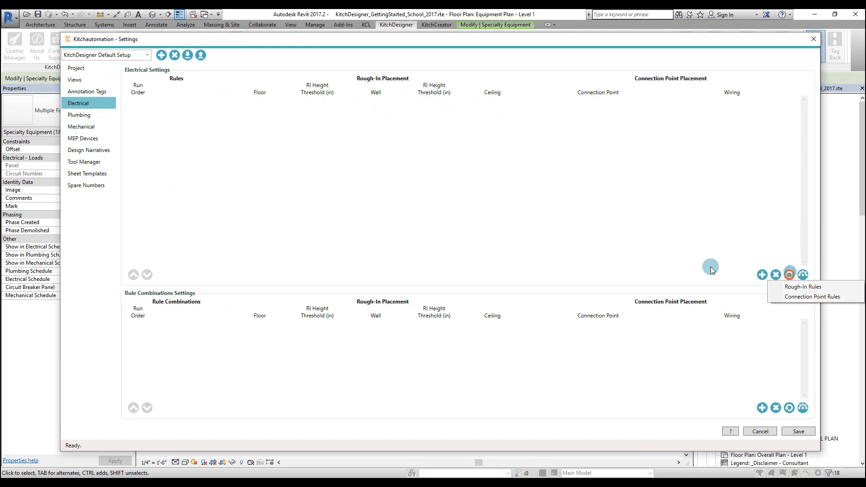
{"action": "left_click", "coordinate": [810, 288]}
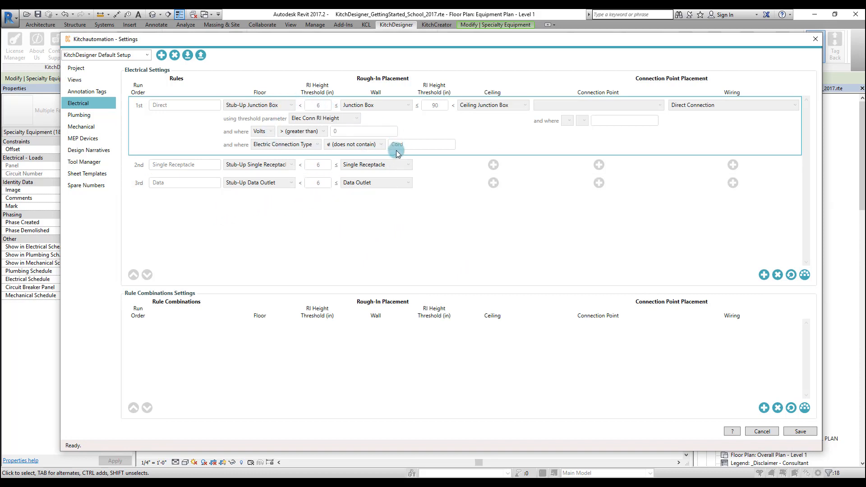
Add a fourth electrical rule with the rough-in condition Volts greater than 0.
{"action": "left_click", "coordinate": [764, 275]}
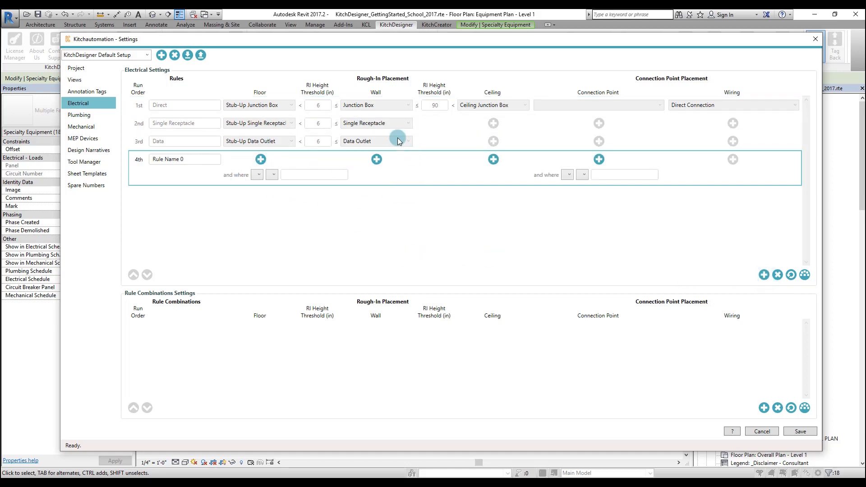
{"action": "mouse_move", "coordinate": [308, 178]}
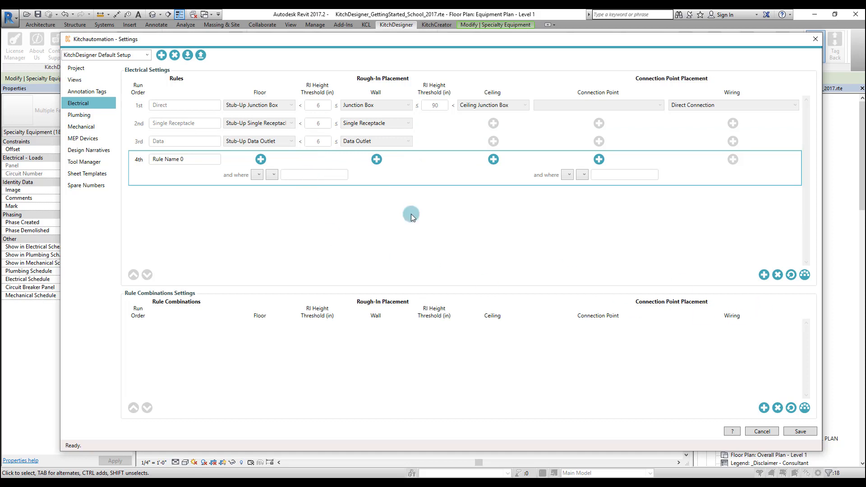
{"action": "left_click", "coordinate": [260, 175]}
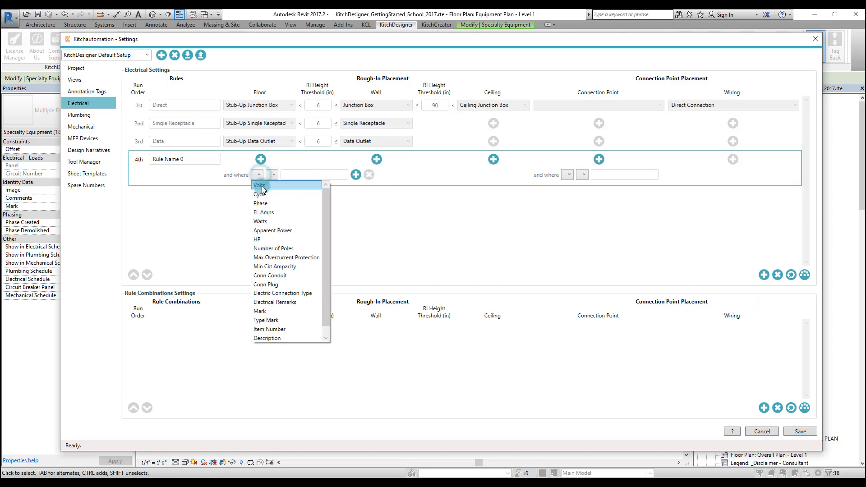
{"action": "left_click", "coordinate": [268, 185]}
{"action": "left_click", "coordinate": [289, 174]}
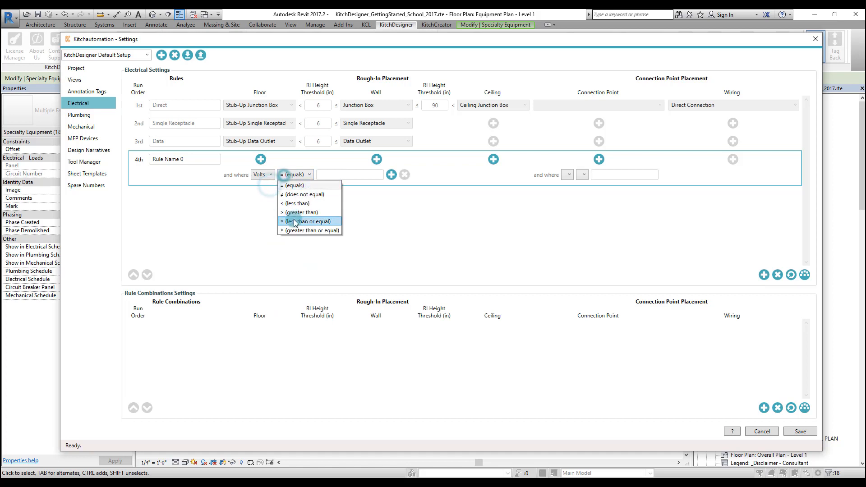
{"action": "left_click", "coordinate": [311, 212]}
{"action": "left_click", "coordinate": [348, 176]}
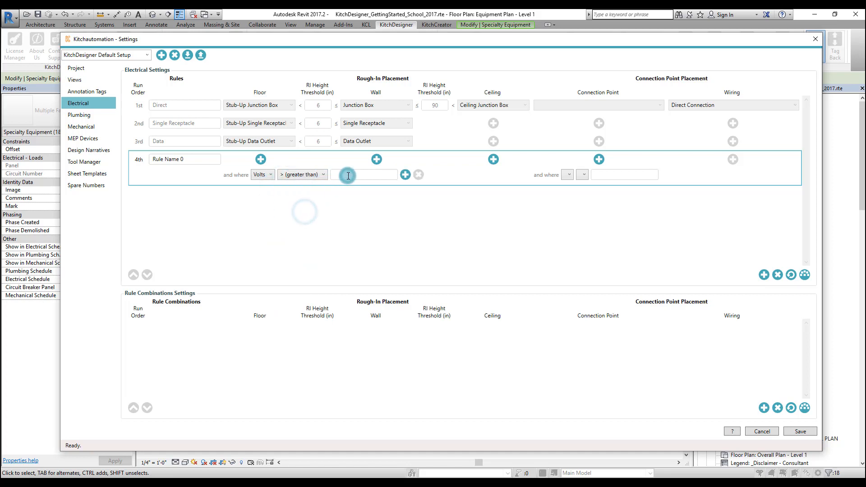
{"action": "left_click", "coordinate": [359, 225]}
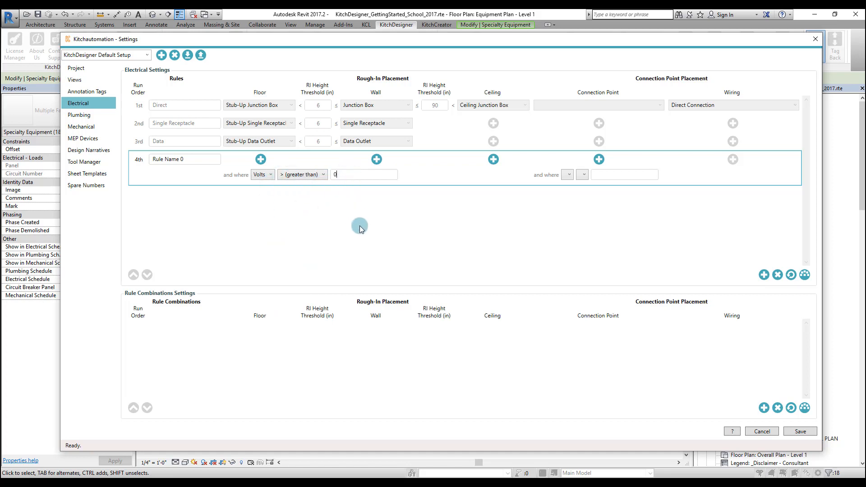
Assign the wall Junction Box family as the fourth rule's wall rough-in.
{"action": "left_click", "coordinate": [377, 160]}
{"action": "left_click", "coordinate": [378, 159]}
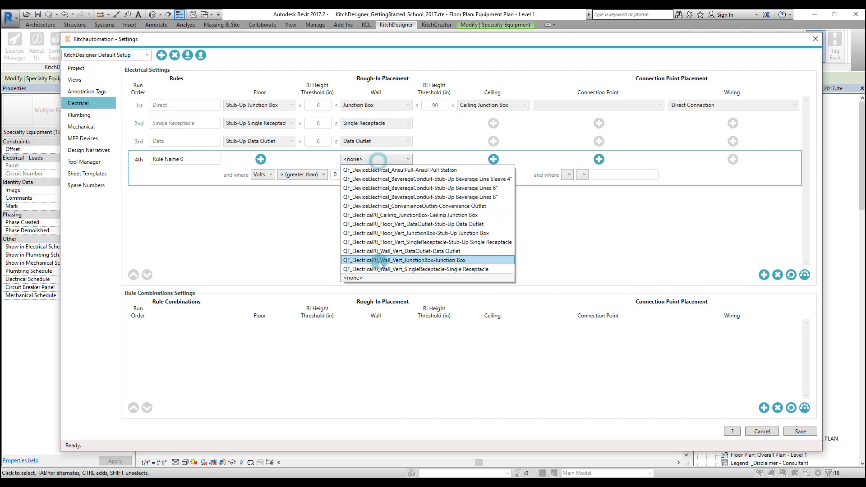
{"action": "left_click", "coordinate": [413, 233]}
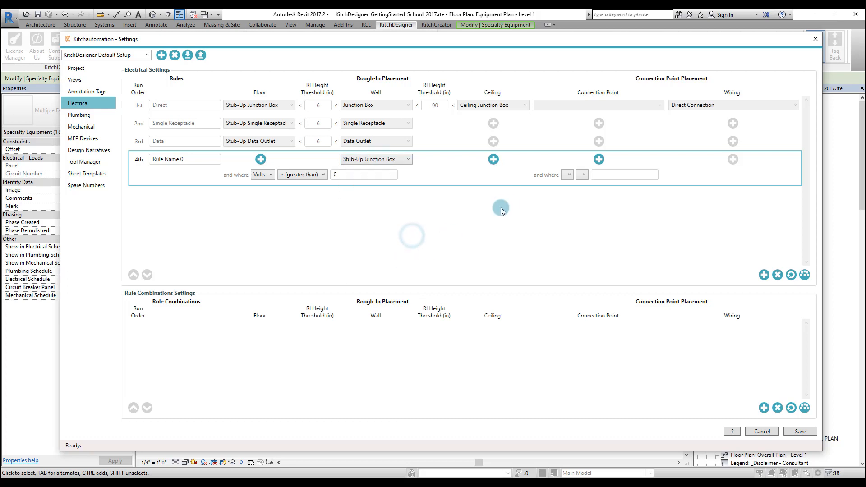
{"action": "left_click", "coordinate": [390, 159]}
{"action": "left_click", "coordinate": [417, 259]}
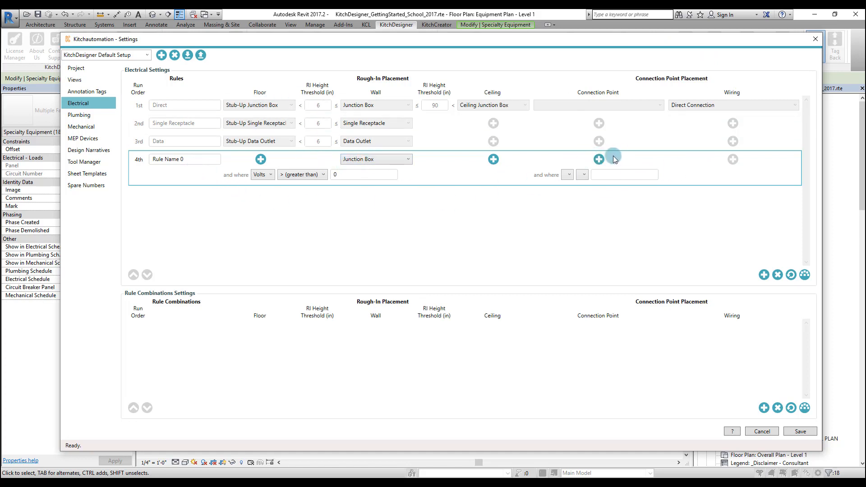
Set both the connection point and the wiring of the fourth rule to Direct Connection.
{"action": "left_click", "coordinate": [598, 159]}
{"action": "left_click", "coordinate": [596, 162]}
{"action": "left_click", "coordinate": [598, 171]}
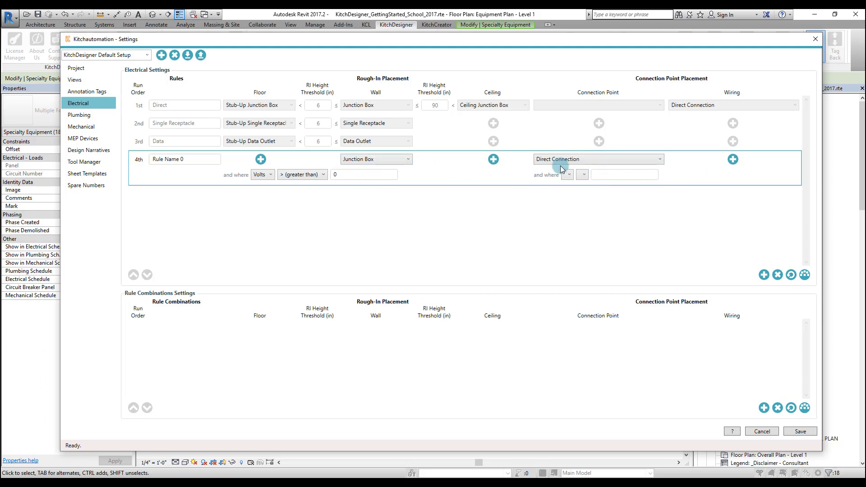
{"action": "left_click", "coordinate": [733, 159]}
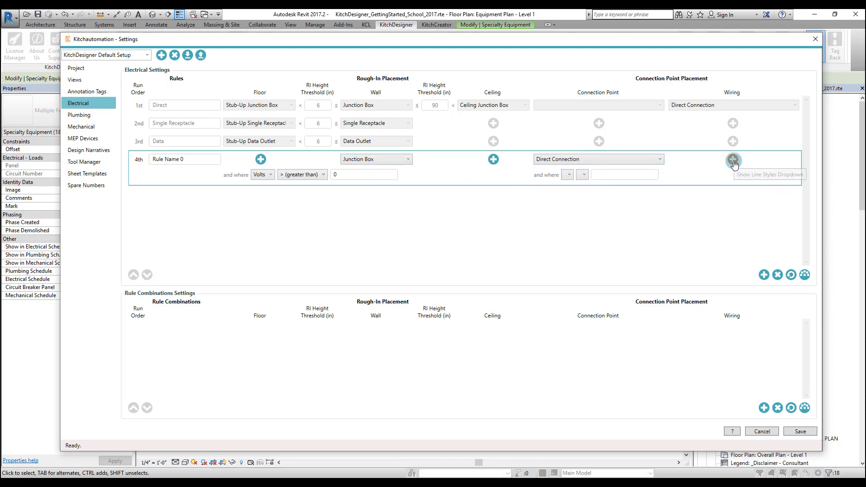
{"action": "left_click", "coordinate": [733, 163]}
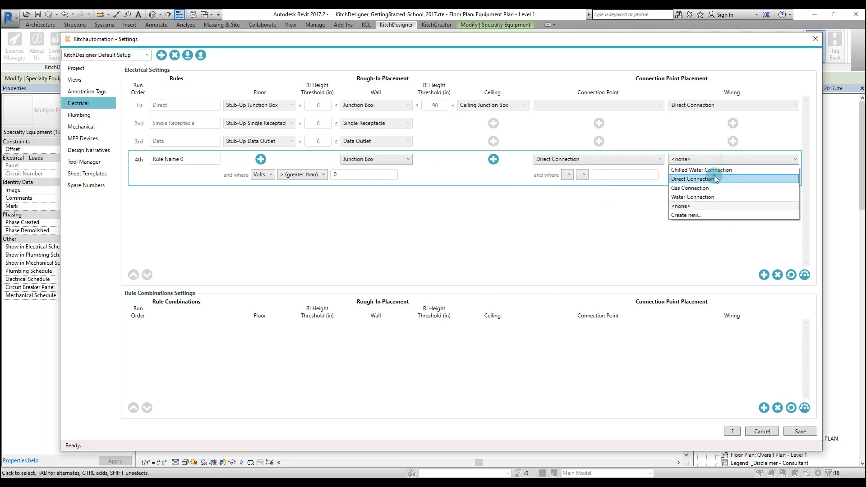
{"action": "left_click", "coordinate": [714, 170]}
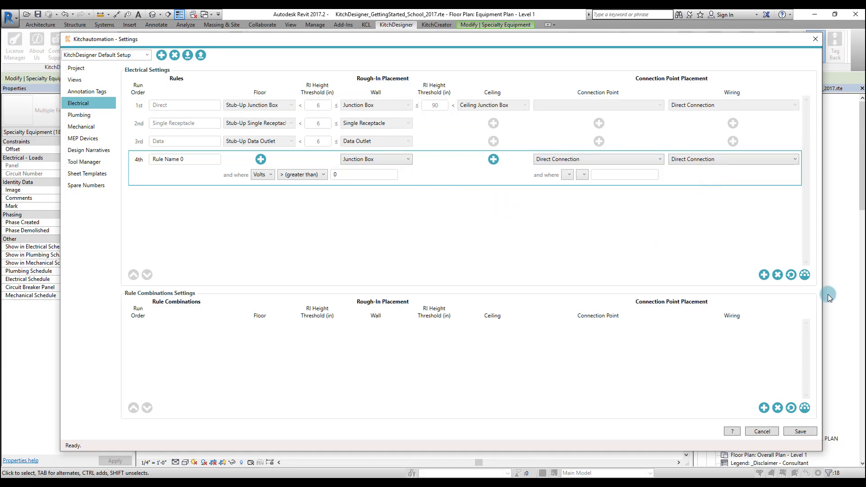
Place the fourth rule's wall rough-in at the equipment's rear right corner and enable rotation when sideways with parameter Show Rotated J.
{"action": "left_click", "coordinate": [805, 276]}
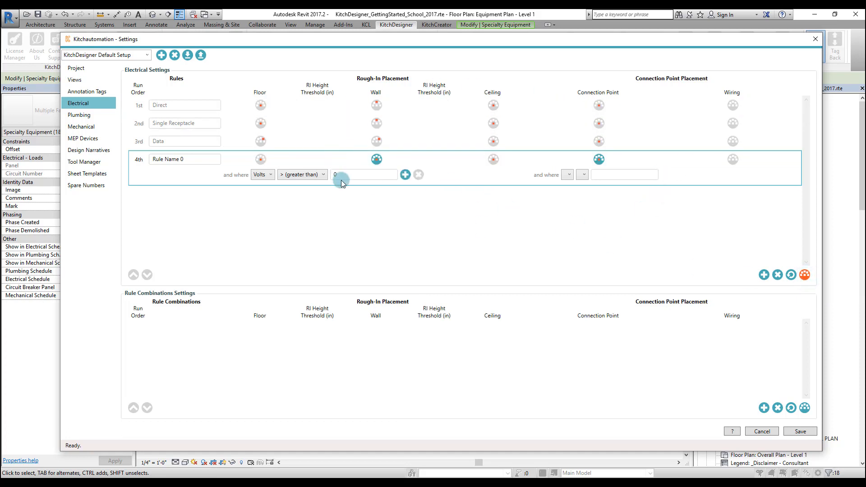
{"action": "left_click", "coordinate": [377, 160]}
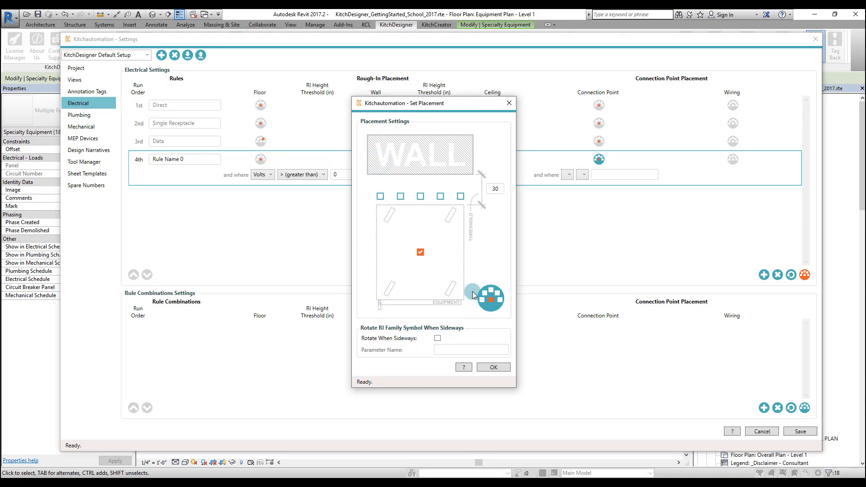
{"action": "left_click", "coordinate": [420, 196]}
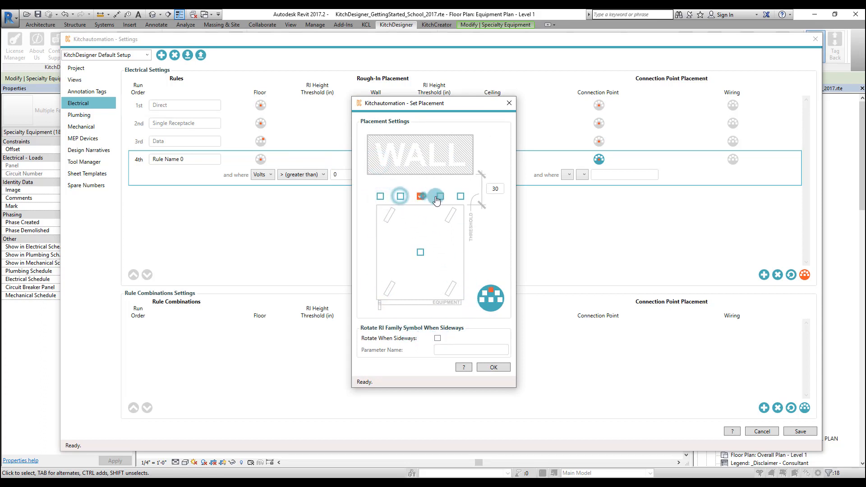
{"action": "left_click", "coordinate": [460, 197]}
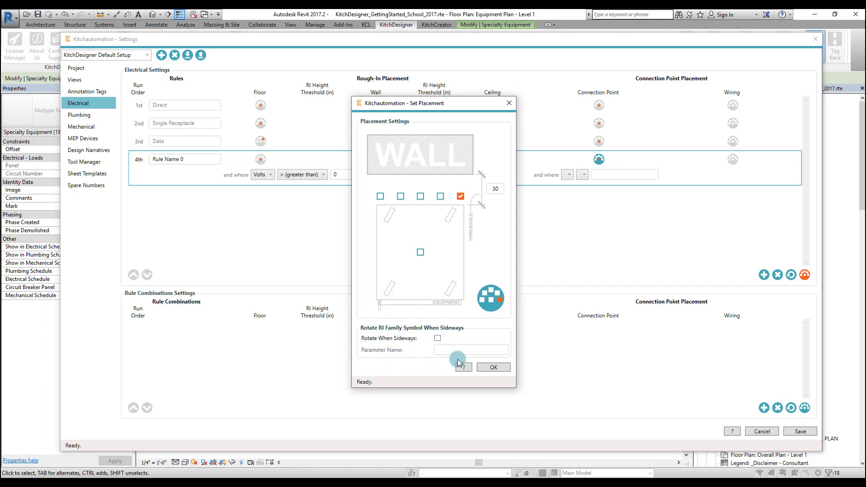
{"action": "left_click", "coordinate": [438, 339]}
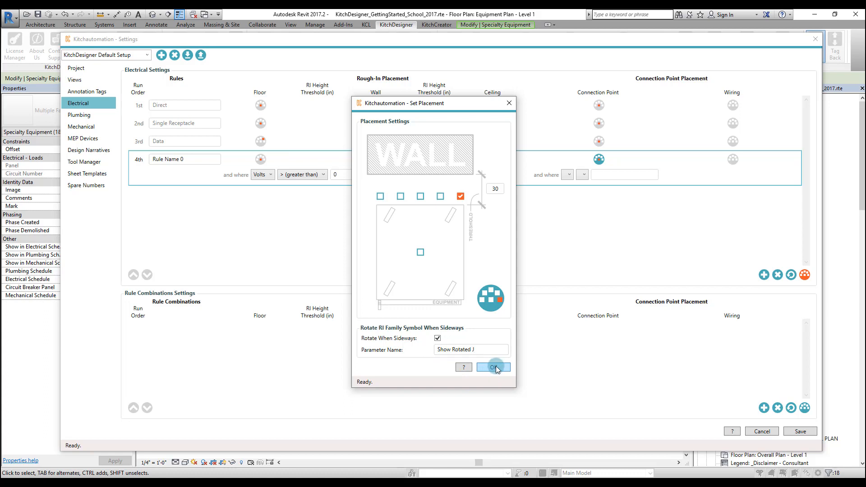
{"action": "left_click", "coordinate": [494, 368]}
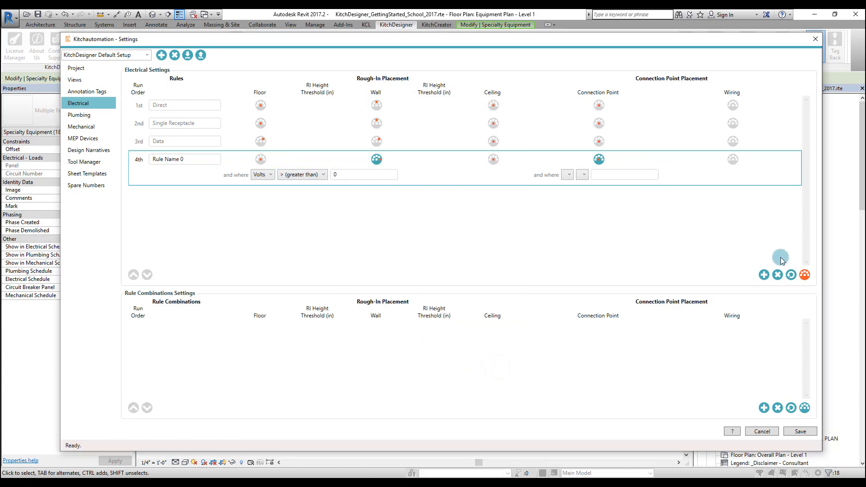
Delete the fourth electrical rule and switch the rules list back from placement settings to family assignments.
{"action": "left_click", "coordinate": [777, 275]}
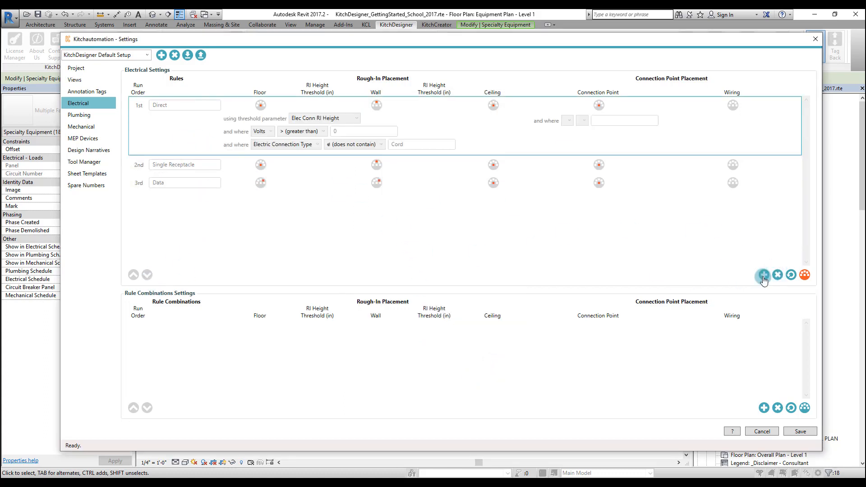
{"action": "left_click", "coordinate": [805, 275]}
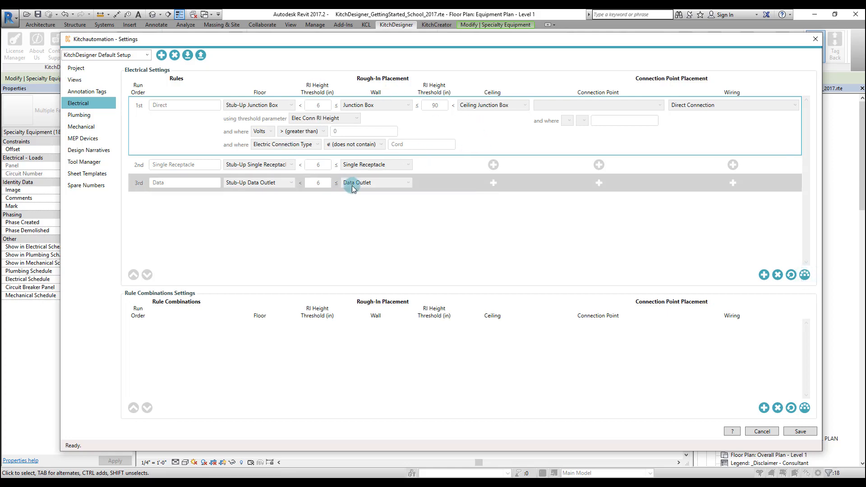
Save the electrical settings and generate the electrical rough-ins in the Electrical Plan - Level 1 view.
{"action": "left_click", "coordinate": [801, 432]}
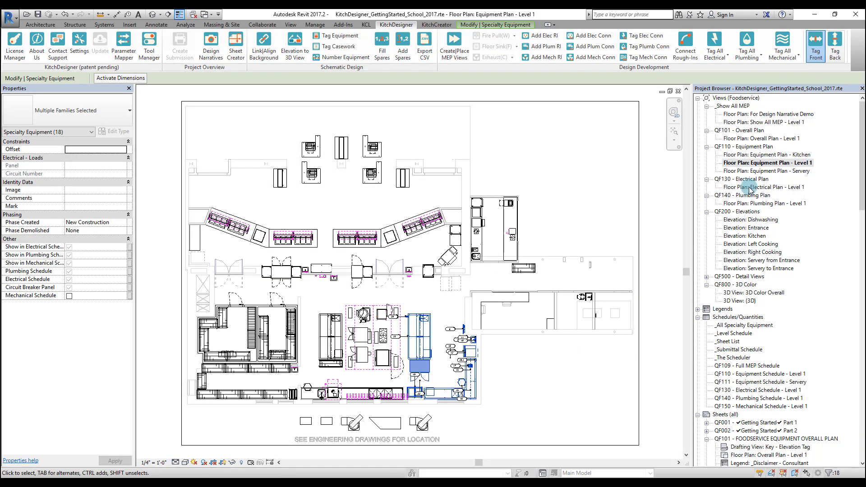
{"action": "double_click", "coordinate": [765, 187]}
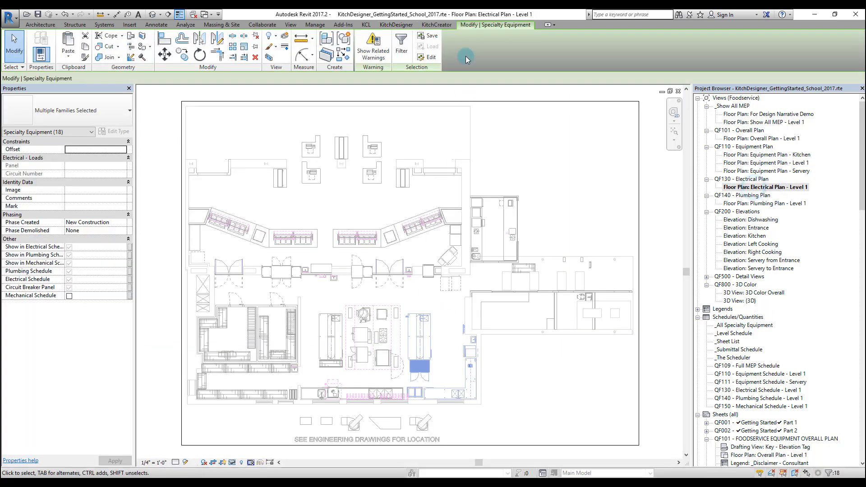
{"action": "left_click", "coordinate": [396, 24]}
{"action": "left_click", "coordinate": [551, 37]}
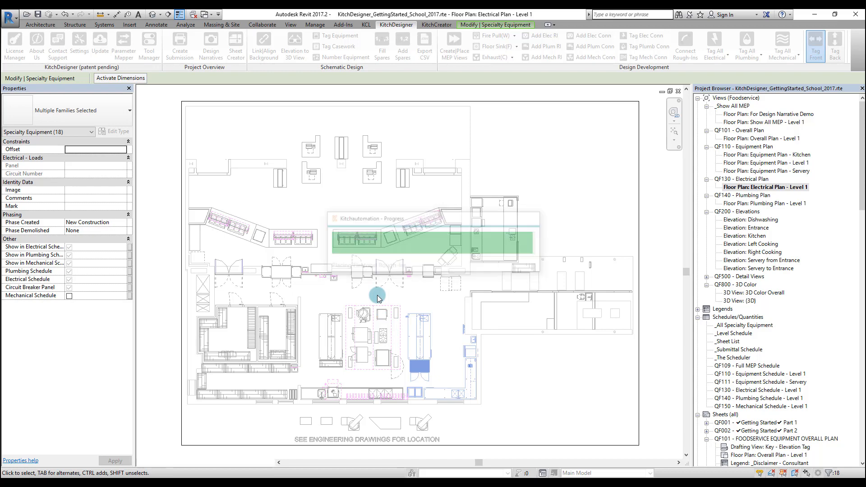
{"action": "left_click", "coordinate": [509, 278]}
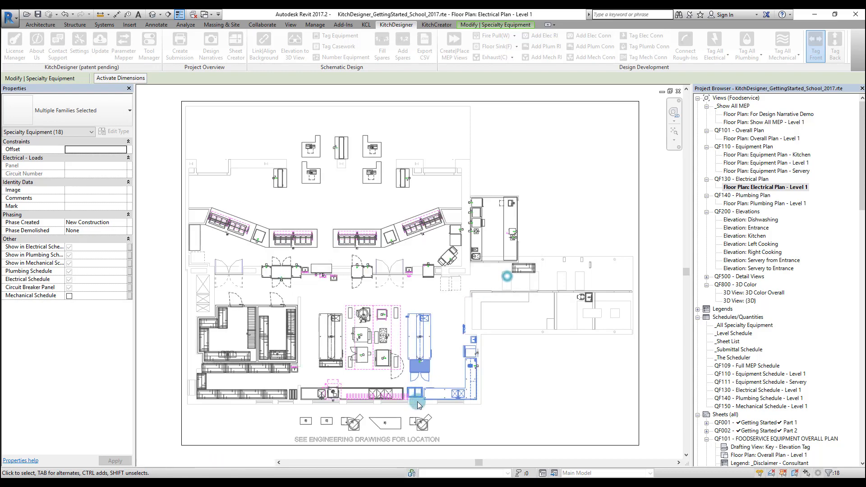
Examine the electrical rough-in symbols and their heights at the equipment throughout the kitchen on the electrical plan.
{"action": "scroll", "coordinate": [477, 363], "scroll_direction": "up", "scroll_amount": 5}
{"action": "scroll", "coordinate": [478, 364], "scroll_direction": "up", "scroll_amount": 1}
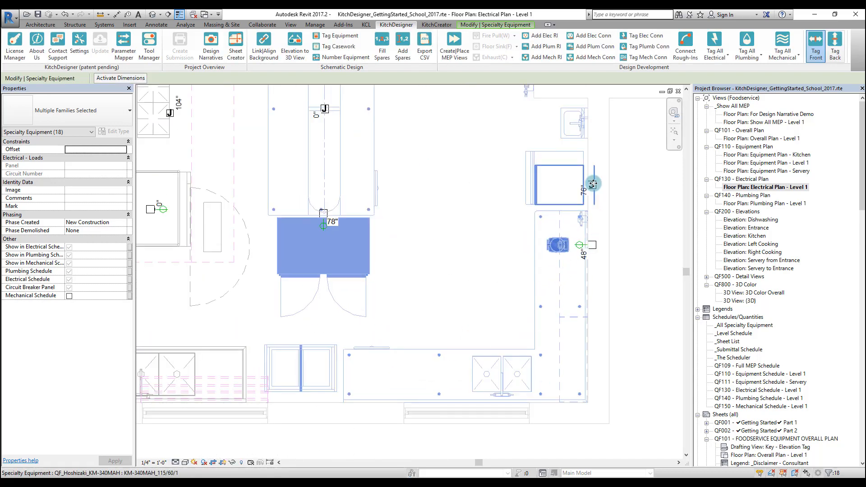
{"action": "scroll", "coordinate": [579, 248], "scroll_direction": "up", "scroll_amount": 4}
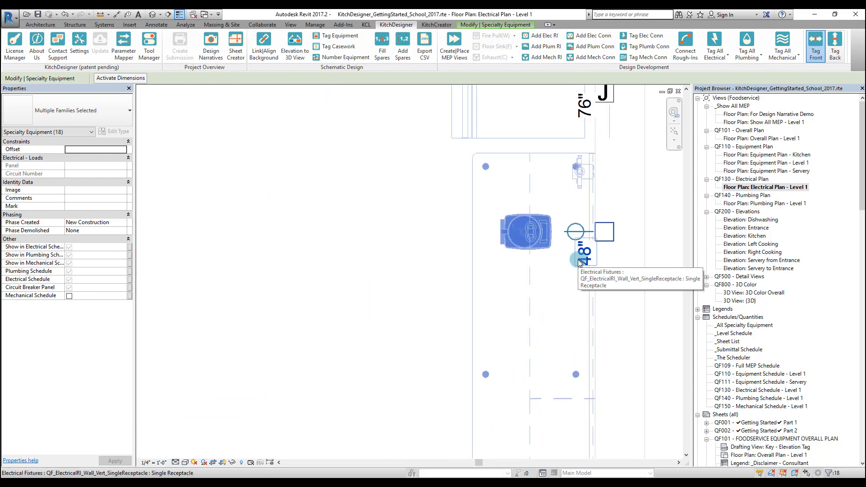
{"action": "scroll", "coordinate": [578, 261], "scroll_direction": "down", "scroll_amount": 3}
{"action": "middle_click_drag", "start_coordinate": [379, 341], "coordinate": [545, 308]}
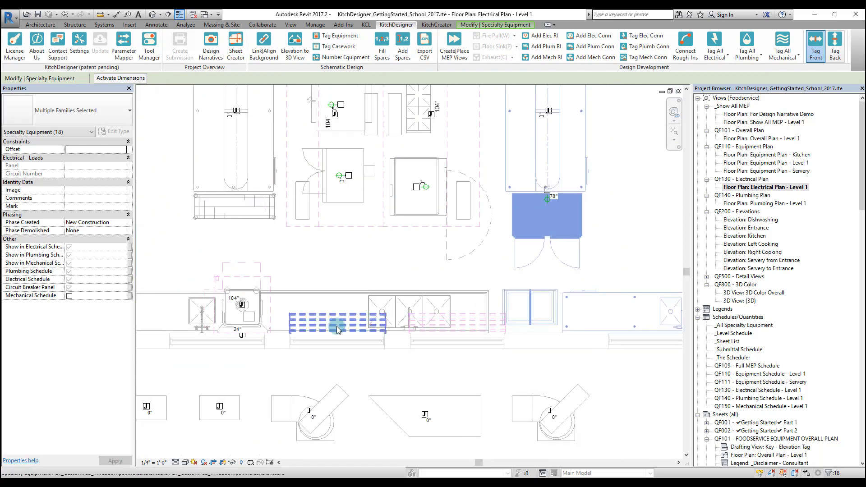
{"action": "middle_click_drag", "start_coordinate": [366, 316], "coordinate": [426, 318]}
{"action": "middle_click_drag", "start_coordinate": [334, 312], "coordinate": [418, 318]}
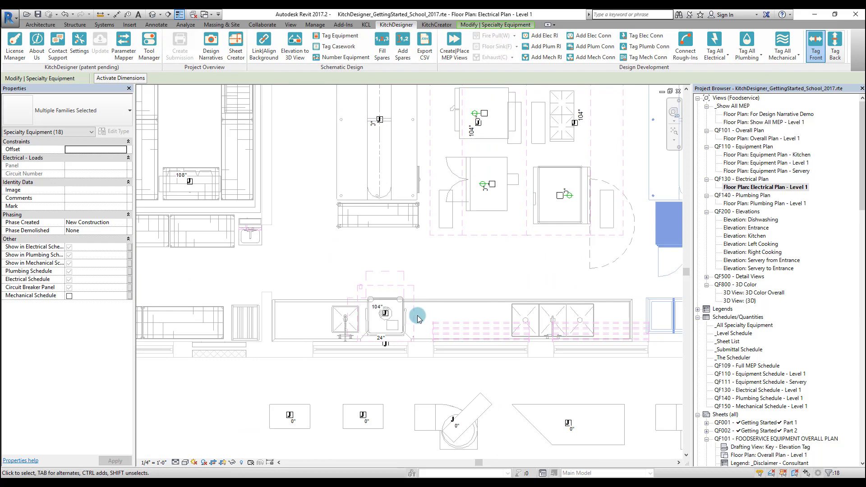
{"action": "scroll", "coordinate": [418, 316], "scroll_direction": "down", "scroll_amount": 1}
{"action": "middle_click_drag", "start_coordinate": [362, 288], "coordinate": [459, 324]}
{"action": "scroll", "coordinate": [459, 324], "scroll_direction": "down", "scroll_amount": 1}
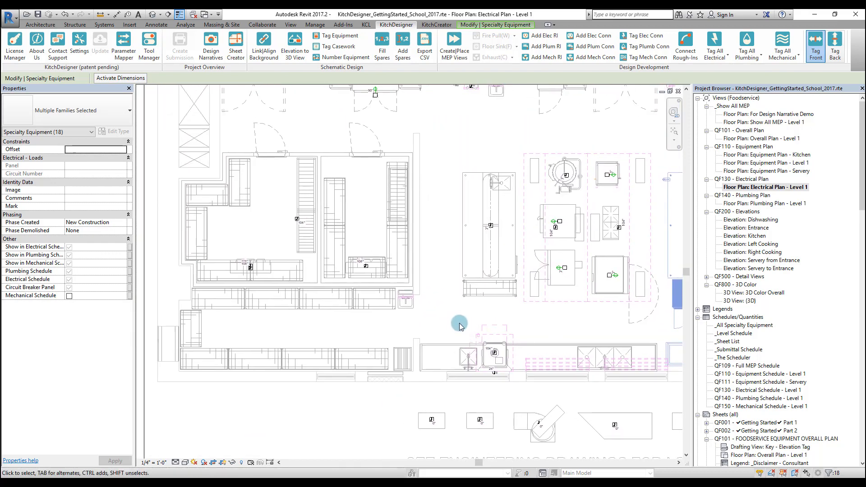
{"action": "middle_click_drag", "start_coordinate": [537, 310], "coordinate": [409, 323]}
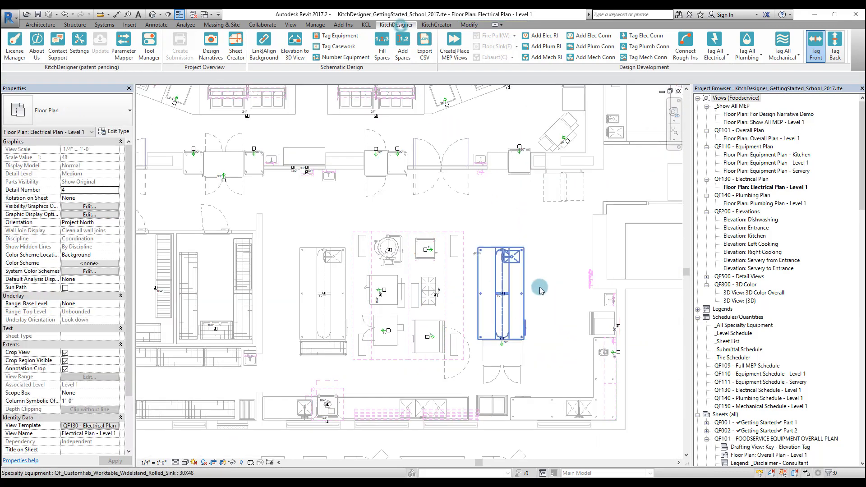
Tag all electrical rough-ins on the Level 1 electrical plan.
{"action": "left_click", "coordinate": [714, 43]}
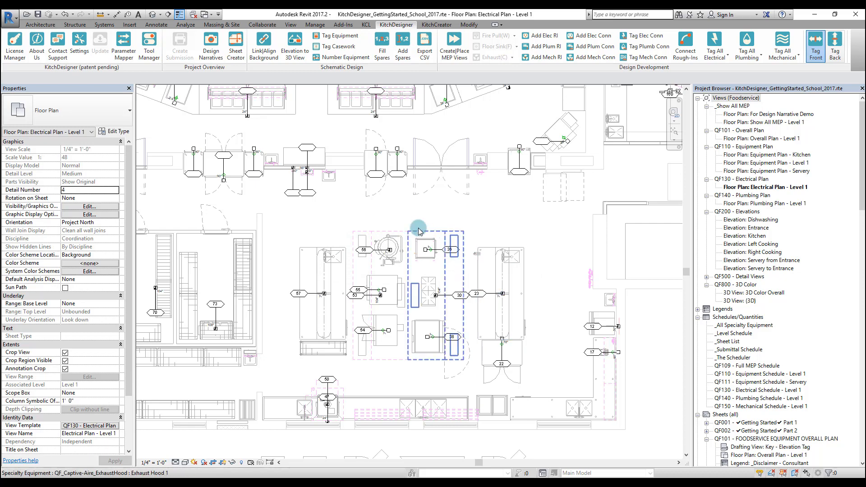
{"action": "scroll", "coordinate": [413, 235], "scroll_direction": "down", "scroll_amount": 5}
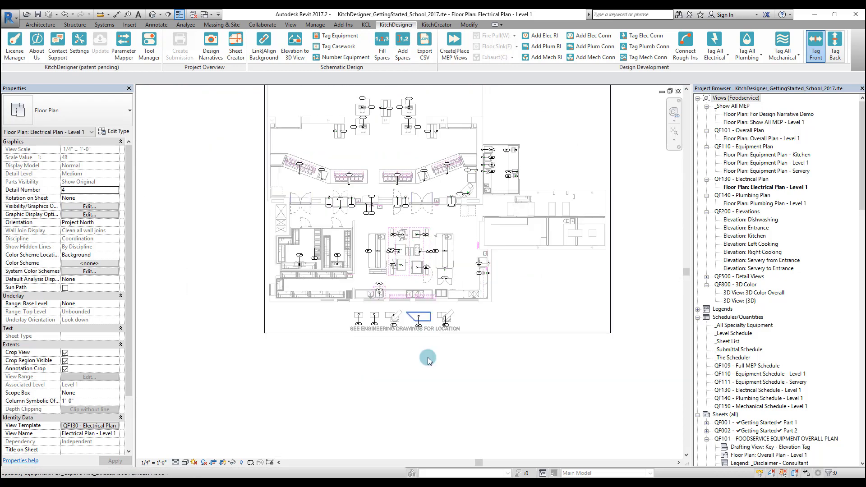
{"action": "scroll", "coordinate": [407, 207], "scroll_direction": "up", "scroll_amount": 2}
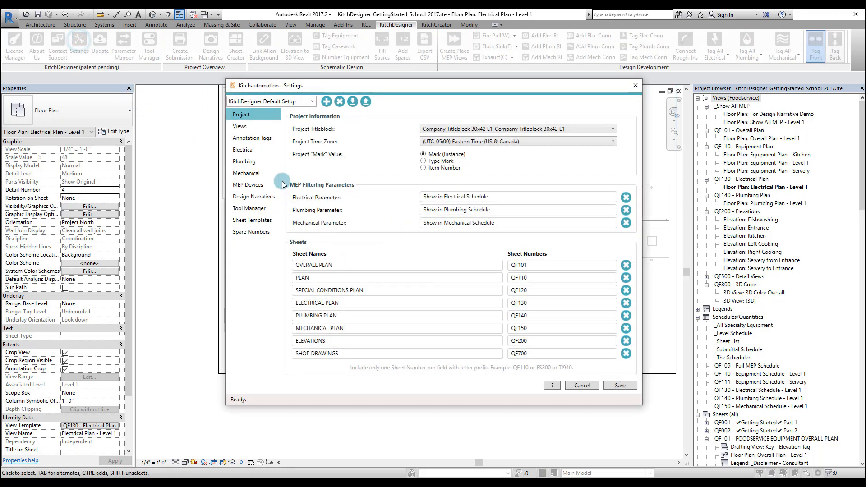
Load the default plumbing rules for Hot Water, Cold Water, Direct Waste, Indirect Waste and Gas in the KitchDesigner settings.
{"action": "left_click", "coordinate": [253, 149]}
{"action": "left_click", "coordinate": [253, 161]}
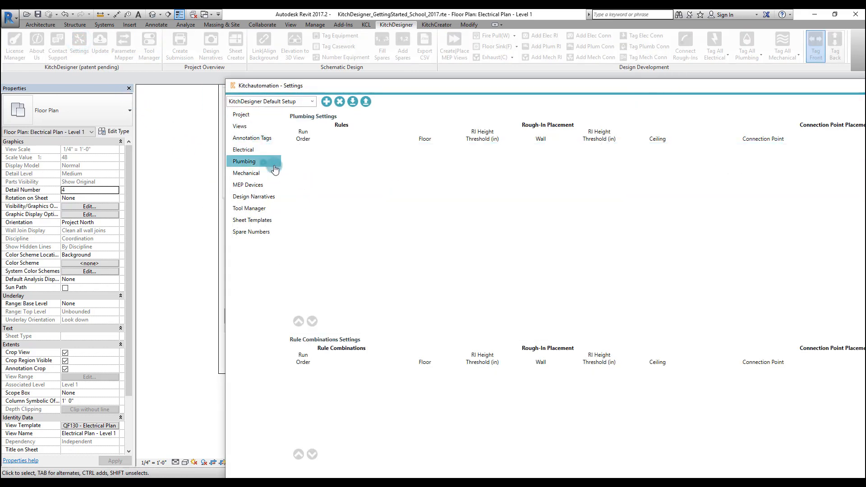
{"action": "left_click_drag", "start_coordinate": [429, 85], "coordinate": [259, 28]}
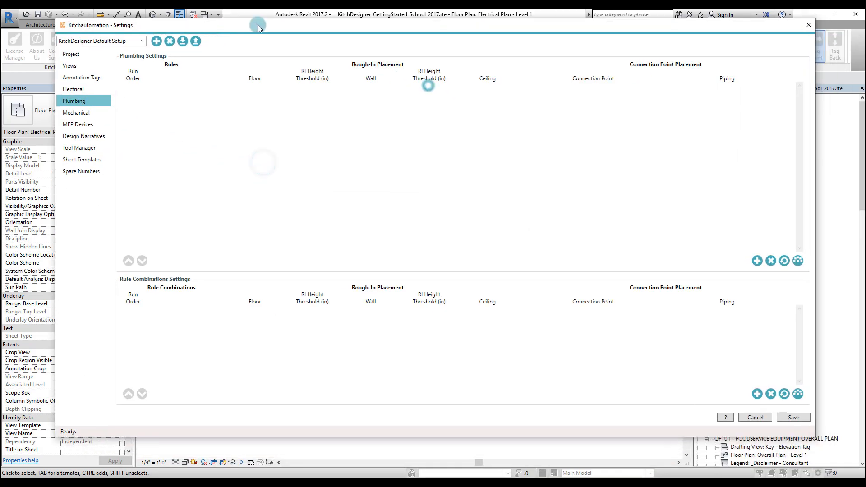
{"action": "left_click", "coordinate": [784, 263]}
{"action": "left_click", "coordinate": [797, 275]}
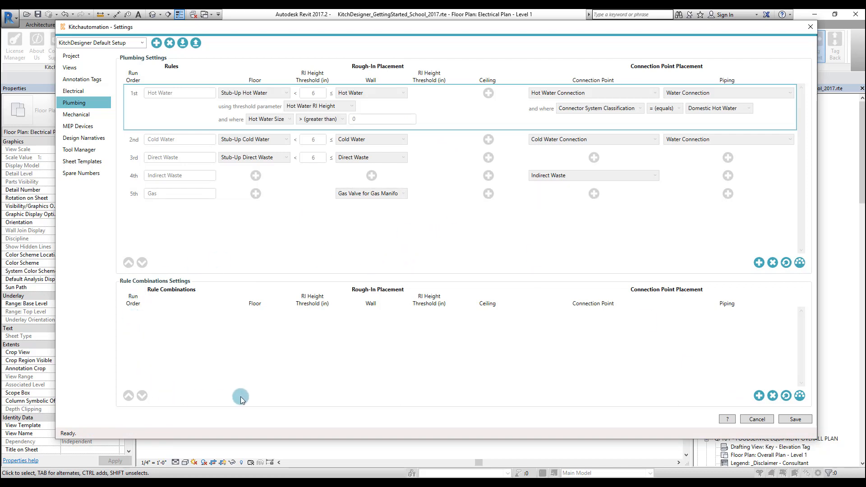
Load the default plumbing rule combinations for Hot, Cold, & Direct Waste and Hot & Cold, and save the settings.
{"action": "left_click", "coordinate": [785, 397]}
{"action": "left_click", "coordinate": [801, 407]}
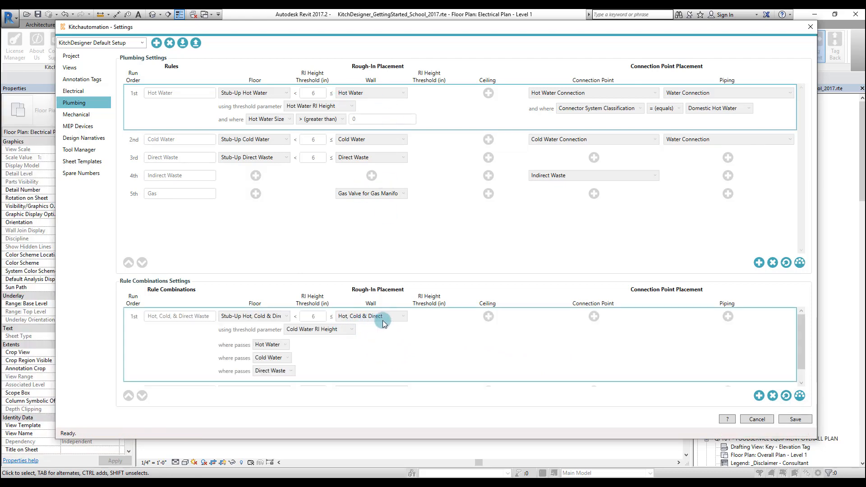
{"action": "scroll", "coordinate": [379, 327], "scroll_direction": "down", "scroll_amount": 1}
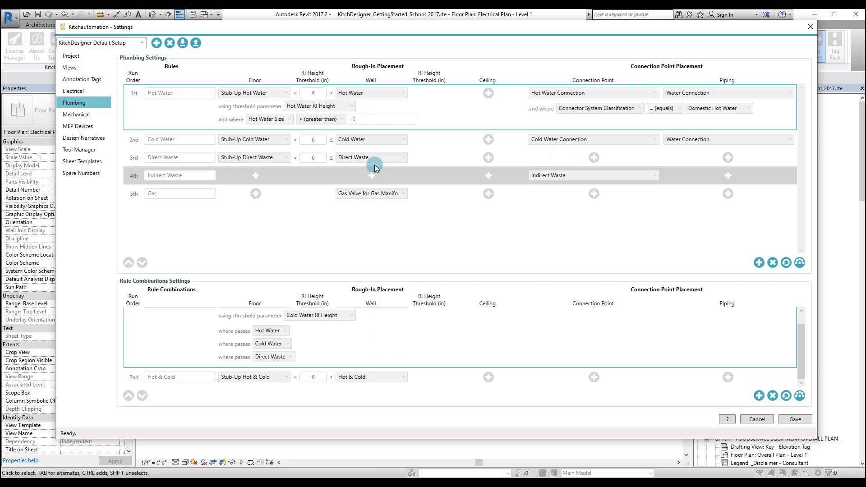
{"action": "scroll", "coordinate": [397, 330], "scroll_direction": "up", "scroll_amount": 1}
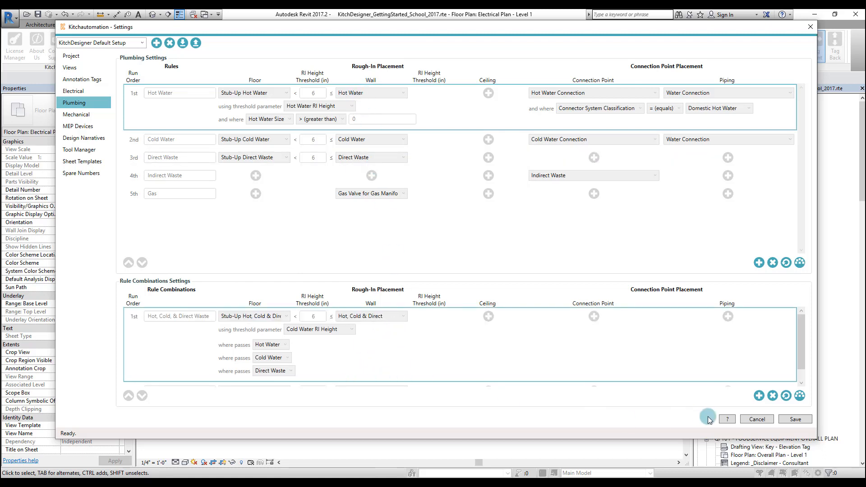
{"action": "left_click", "coordinate": [796, 419]}
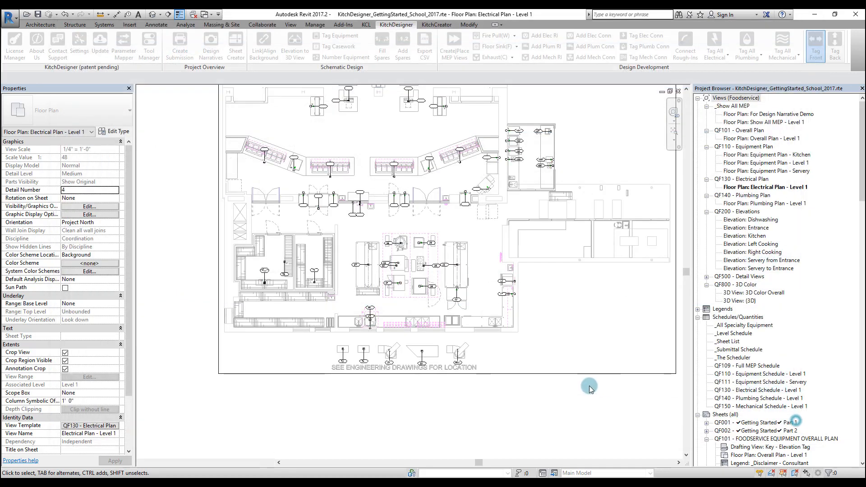
Open the Plumbing Plan - Level 1 view and generate its plumbing rough-ins.
{"action": "left_click", "coordinate": [758, 204]}
{"action": "double_click", "coordinate": [758, 203]}
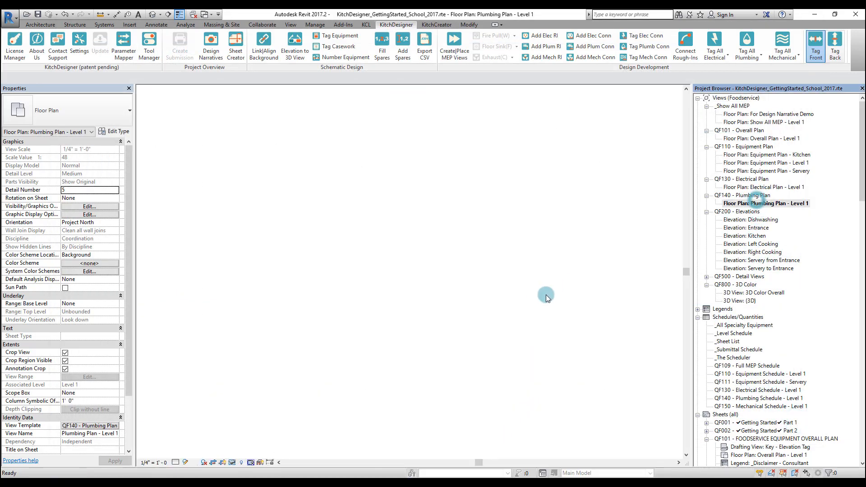
{"action": "left_click", "coordinate": [544, 46]}
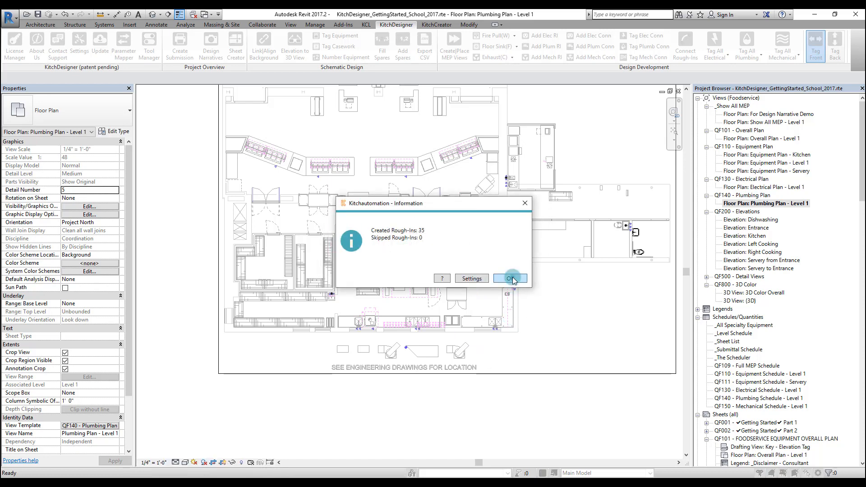
{"action": "left_click", "coordinate": [511, 279]}
Examine the plumbing rough-ins at the sinks and worktables, including the properties of the hand sink's Hot & Cold wall rough-in.
{"action": "scroll", "coordinate": [497, 274], "scroll_direction": "up", "scroll_amount": 6}
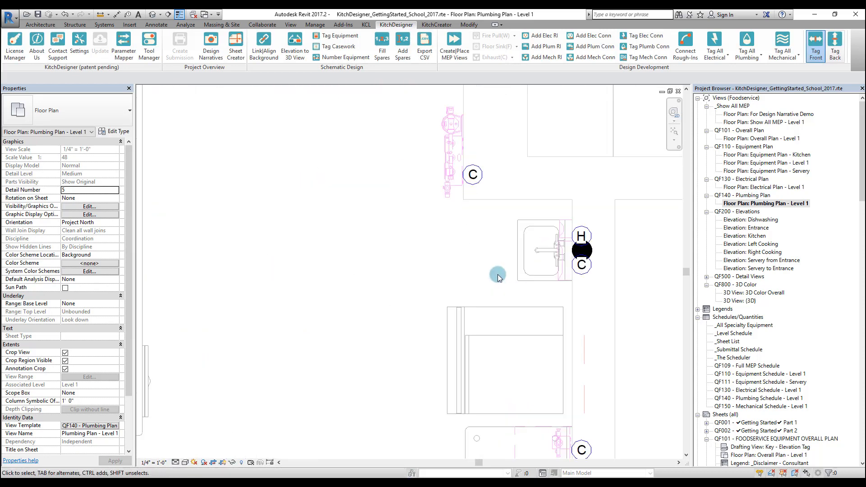
{"action": "left_click", "coordinate": [589, 271]}
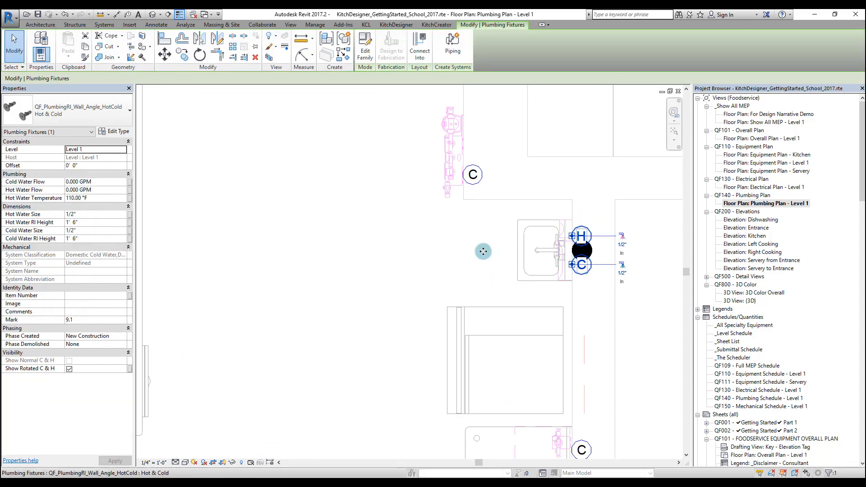
{"action": "scroll", "coordinate": [469, 250], "scroll_direction": "down", "scroll_amount": 8}
{"action": "left_click", "coordinate": [413, 294]}
{"action": "middle_click_drag", "start_coordinate": [410, 350], "coordinate": [489, 303]}
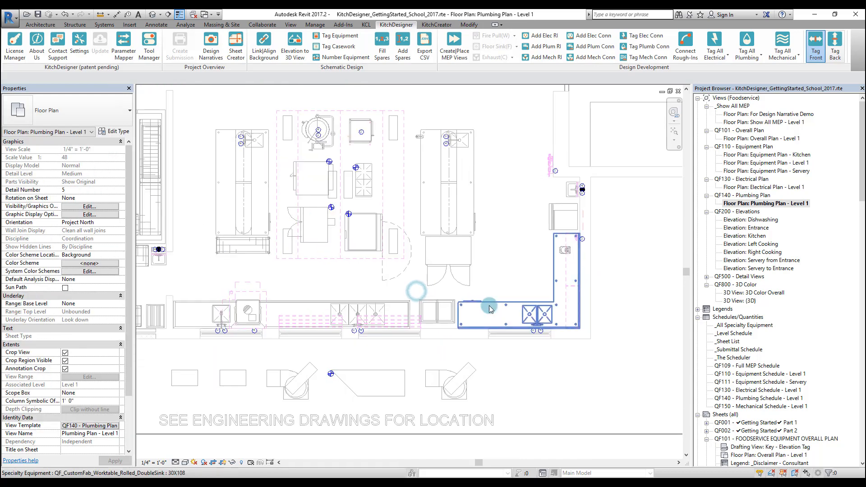
{"action": "scroll", "coordinate": [489, 303], "scroll_direction": "up", "scroll_amount": 1}
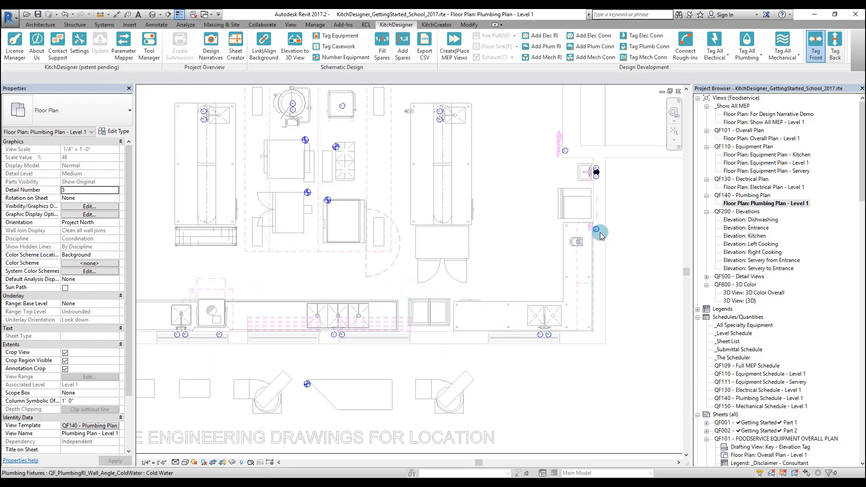
{"action": "scroll", "coordinate": [549, 343], "scroll_direction": "up", "scroll_amount": 3}
{"action": "scroll", "coordinate": [549, 340], "scroll_direction": "up", "scroll_amount": 4}
{"action": "scroll", "coordinate": [436, 323], "scroll_direction": "down", "scroll_amount": 4}
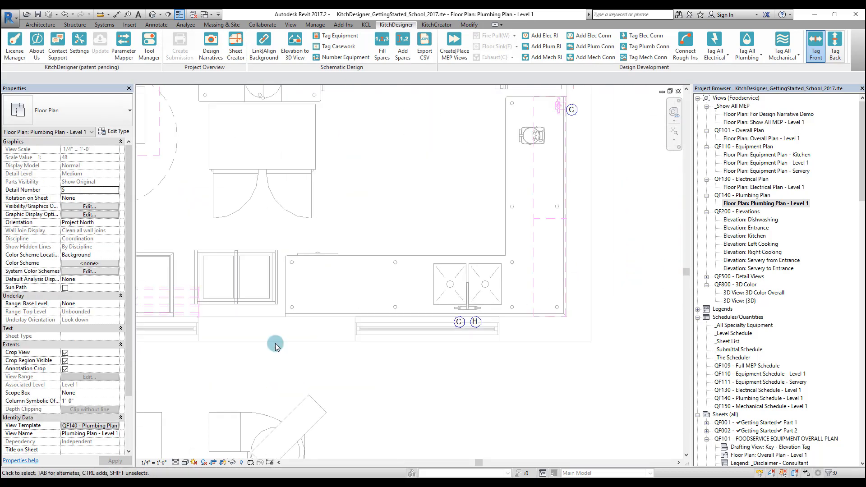
{"action": "middle_click_drag", "start_coordinate": [196, 333], "coordinate": [475, 335]}
{"action": "scroll", "coordinate": [382, 319], "scroll_direction": "down", "scroll_amount": 3}
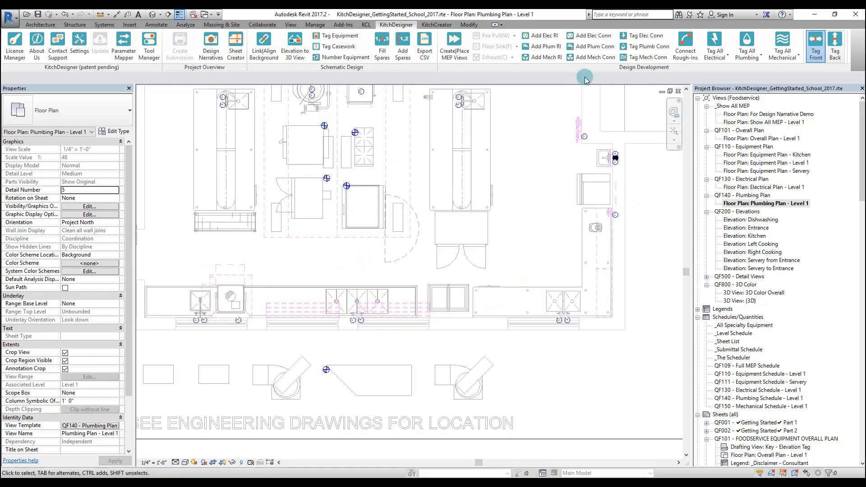
Generate the plumbing connections for the equipment on the Level 1 plumbing plan.
{"action": "left_click", "coordinate": [633, 50]}
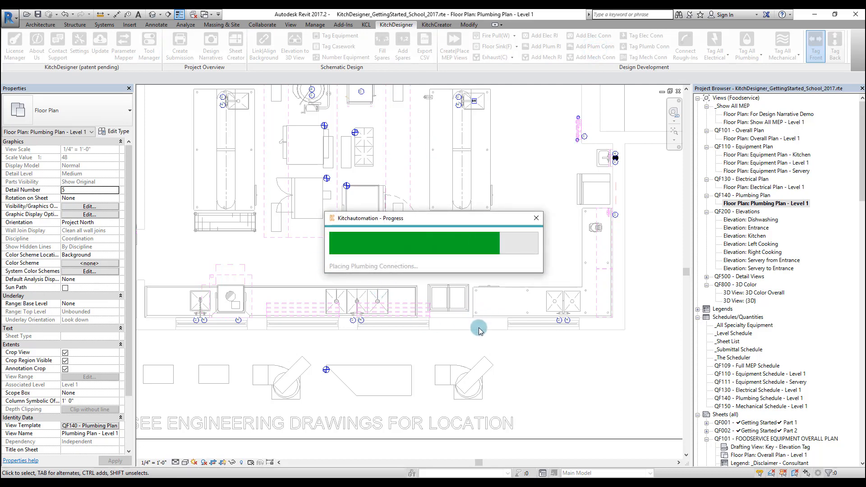
{"action": "left_click", "coordinate": [502, 282]}
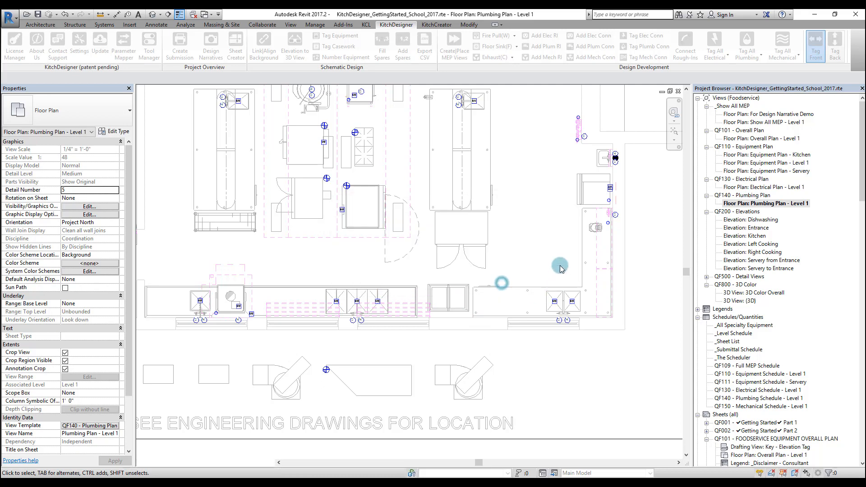
Examine the indirect waste and water connection symbols at the sinks, cooking equipment and walk-in areas on the plumbing plan.
{"action": "scroll", "coordinate": [564, 302], "scroll_direction": "up", "scroll_amount": 6}
{"action": "scroll", "coordinate": [518, 311], "scroll_direction": "down", "scroll_amount": 6}
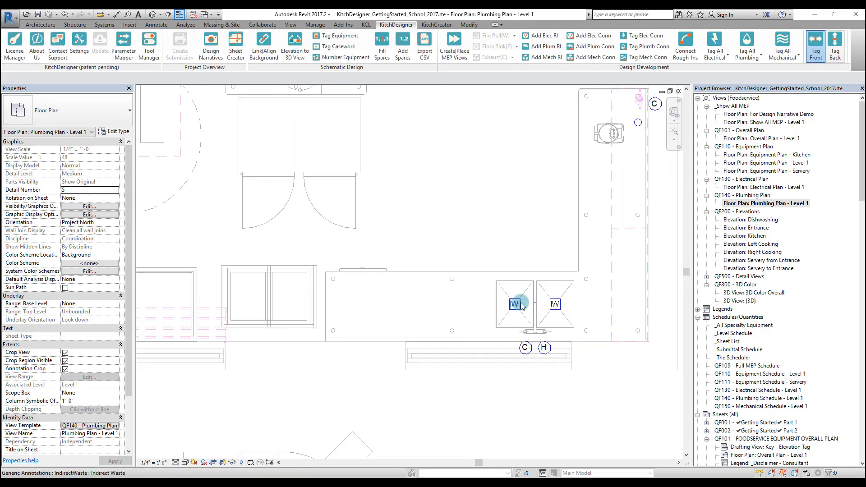
{"action": "scroll", "coordinate": [317, 334], "scroll_direction": "up", "scroll_amount": 3}
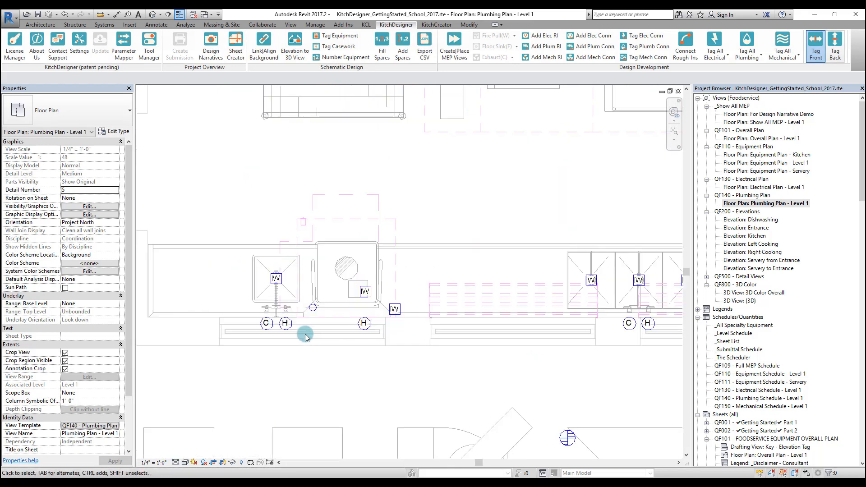
{"action": "scroll", "coordinate": [325, 315], "scroll_direction": "down", "scroll_amount": 6}
{"action": "scroll", "coordinate": [400, 310], "scroll_direction": "up", "scroll_amount": 5}
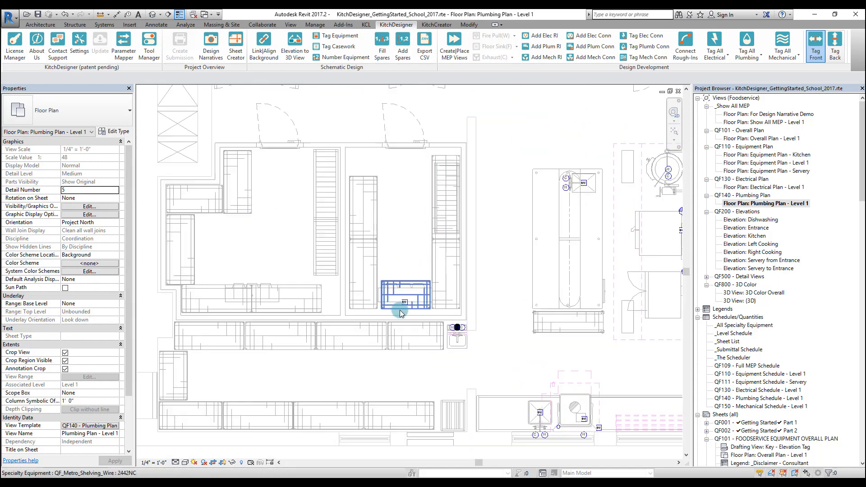
{"action": "scroll", "coordinate": [410, 304], "scroll_direction": "down", "scroll_amount": 3}
{"action": "middle_click_drag", "start_coordinate": [562, 319], "coordinate": [404, 343]}
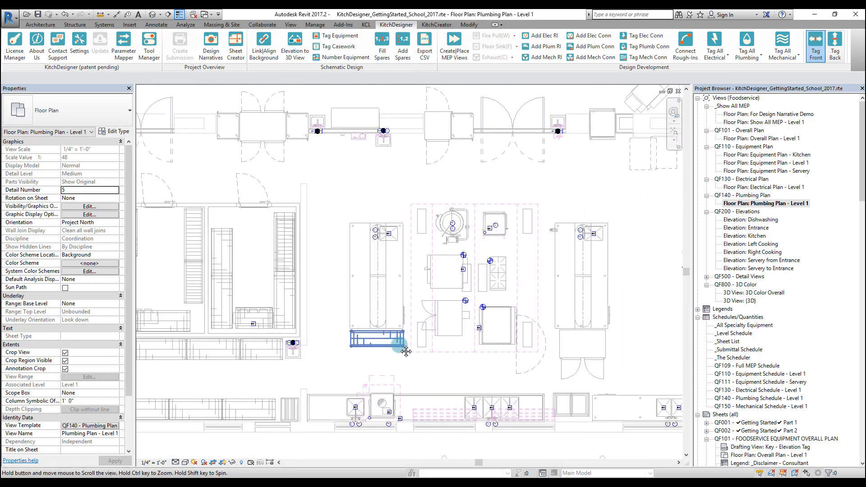
{"action": "scroll", "coordinate": [405, 345], "scroll_direction": "down", "scroll_amount": 3}
{"action": "scroll", "coordinate": [432, 309], "scroll_direction": "down", "scroll_amount": 3}
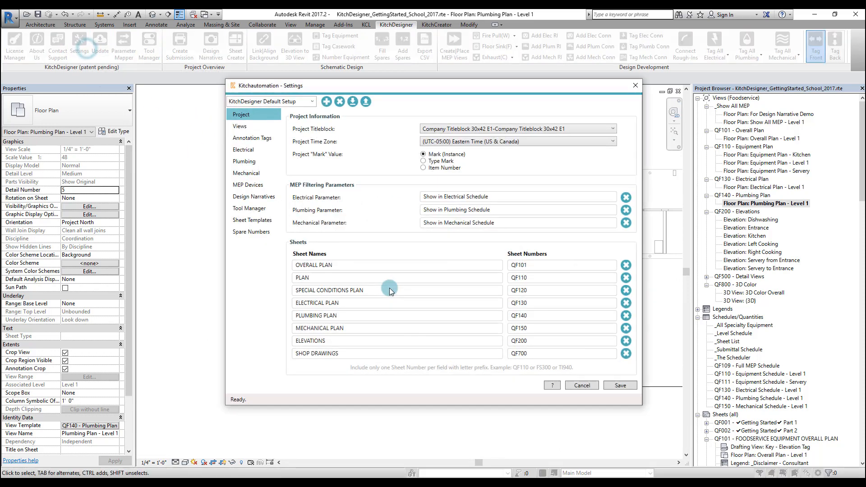
Remove all existing plumbing rules and plumbing rule combinations from the KitchDesigner Default Setup settings.
{"action": "left_click", "coordinate": [251, 163]}
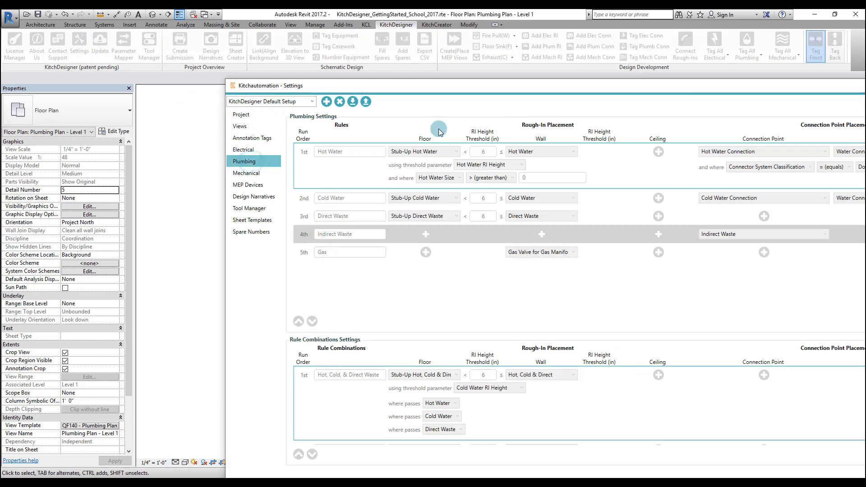
{"action": "double_click", "coordinate": [426, 86]}
{"action": "left_click", "coordinate": [812, 271]}
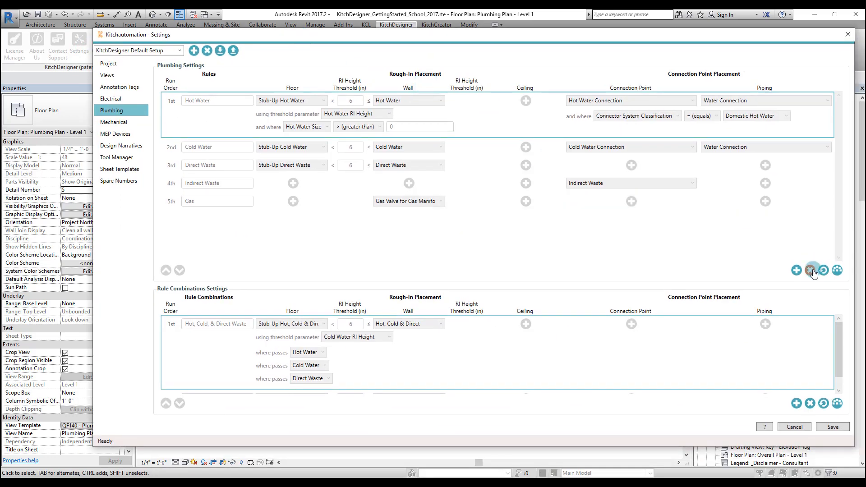
{"action": "left_click", "coordinate": [811, 271]}
{"action": "left_click", "coordinate": [810, 271]}
{"action": "left_click", "coordinate": [810, 270]}
{"action": "left_click", "coordinate": [811, 271]}
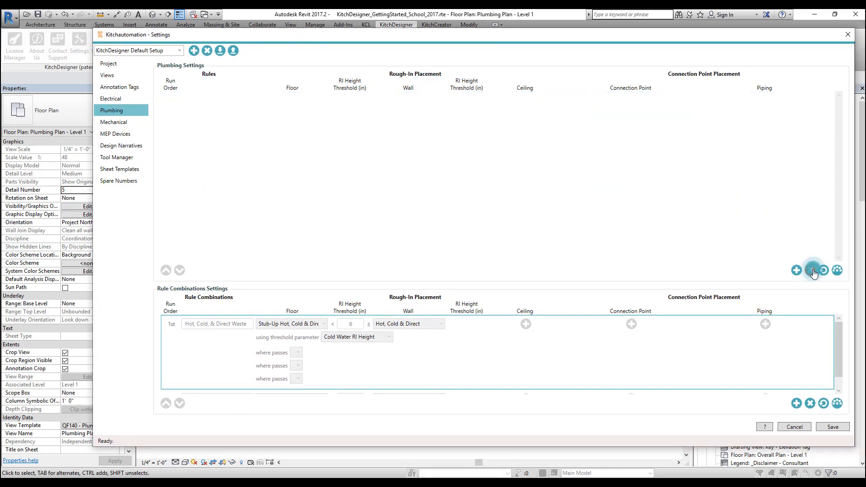
{"action": "left_click", "coordinate": [811, 403]}
Load the default plumbing Connection Point Rules, review the Hot Water rule without connectors, and save the settings.
{"action": "left_click", "coordinate": [823, 276]}
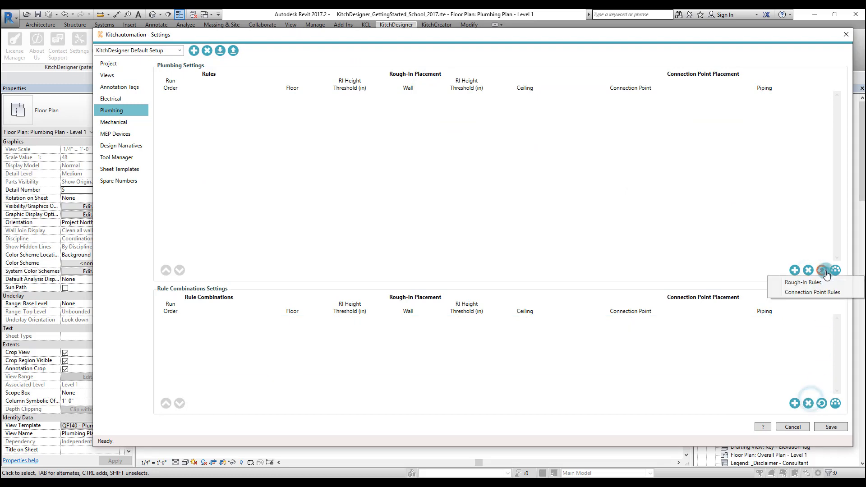
{"action": "left_click", "coordinate": [813, 294]}
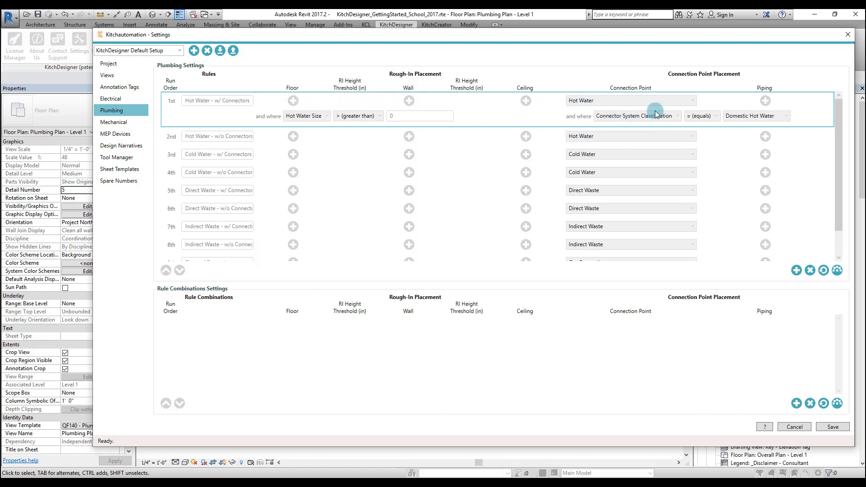
{"action": "left_click", "coordinate": [547, 132]}
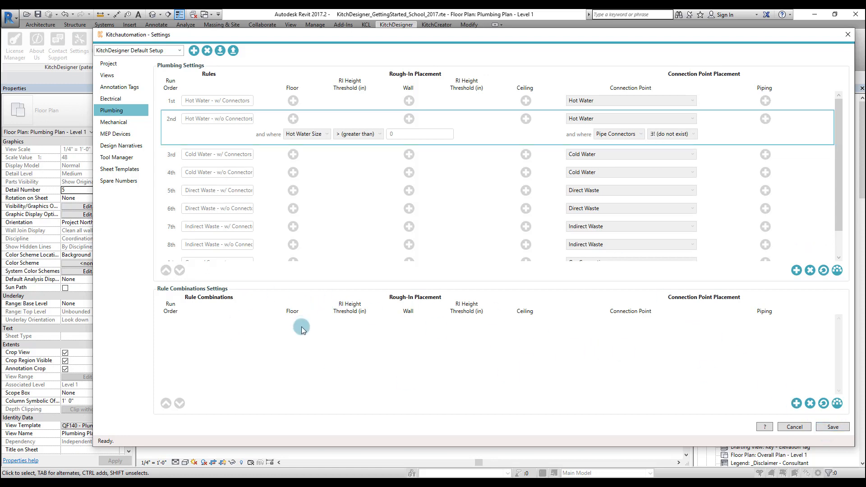
{"action": "left_click", "coordinate": [829, 433]}
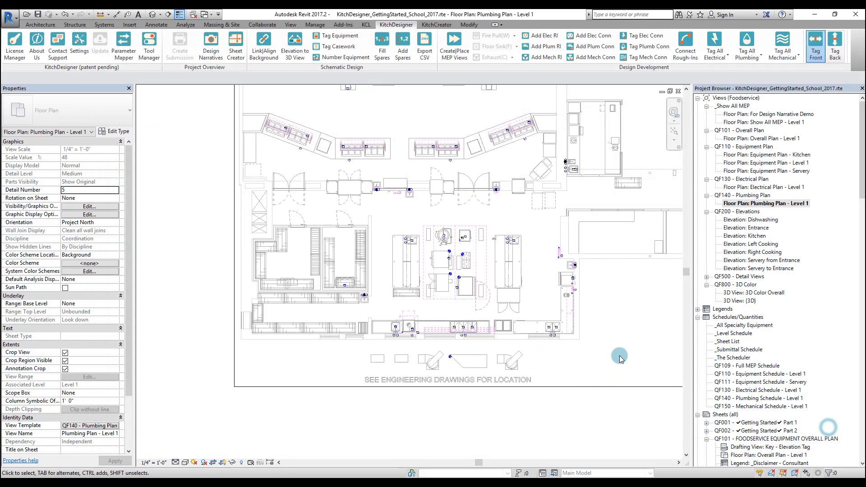
Select everything in the Level 1 plumbing plan, filter to Generic Annotations and Plumbing Fixtures only, and delete them.
{"action": "left_click", "coordinate": [263, 132]}
{"action": "left_click_drag", "start_coordinate": [264, 132], "coordinate": [691, 415]}
{"action": "left_click", "coordinate": [830, 473]}
{"action": "left_click", "coordinate": [787, 298]}
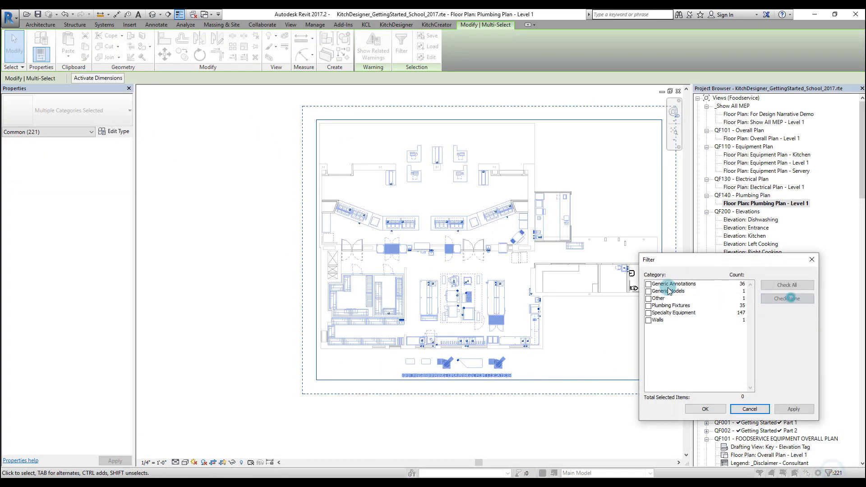
{"action": "left_click", "coordinate": [648, 283]}
{"action": "left_click", "coordinate": [649, 305]}
{"action": "left_click", "coordinate": [705, 409]}
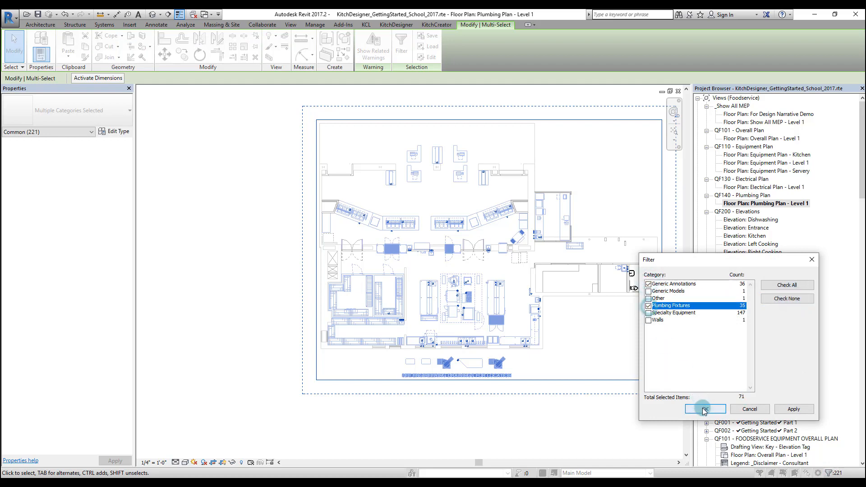
{"action": "left_click", "coordinate": [530, 373]}
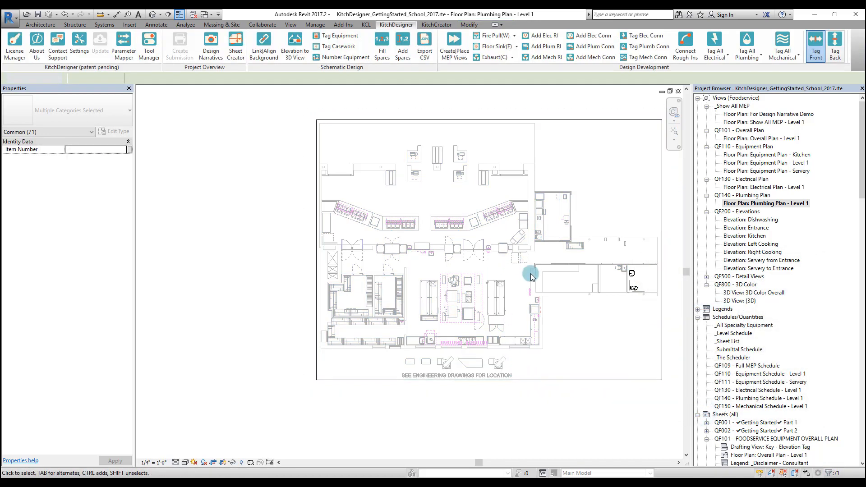
Generate the plumbing connections on the Level 1 plumbing plan with the new connection point rules.
{"action": "scroll", "coordinate": [527, 288], "scroll_direction": "up", "scroll_amount": 2}
{"action": "middle_click", "coordinate": [499, 188]}
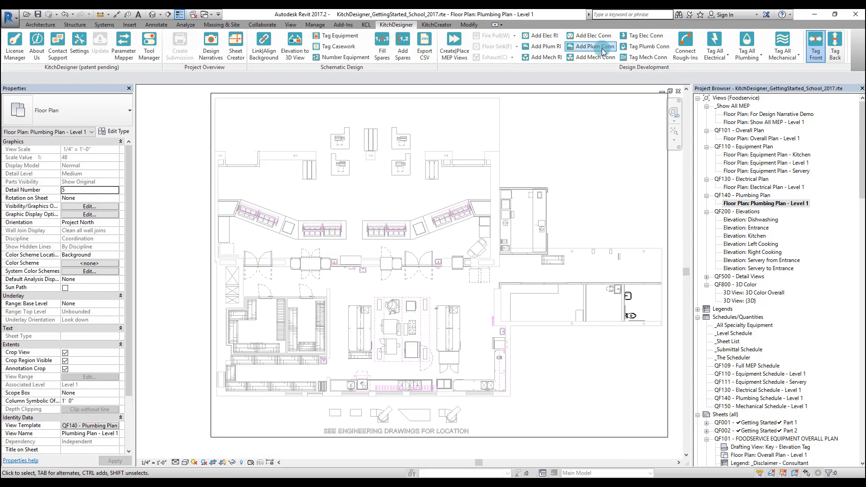
{"action": "left_click", "coordinate": [588, 47]}
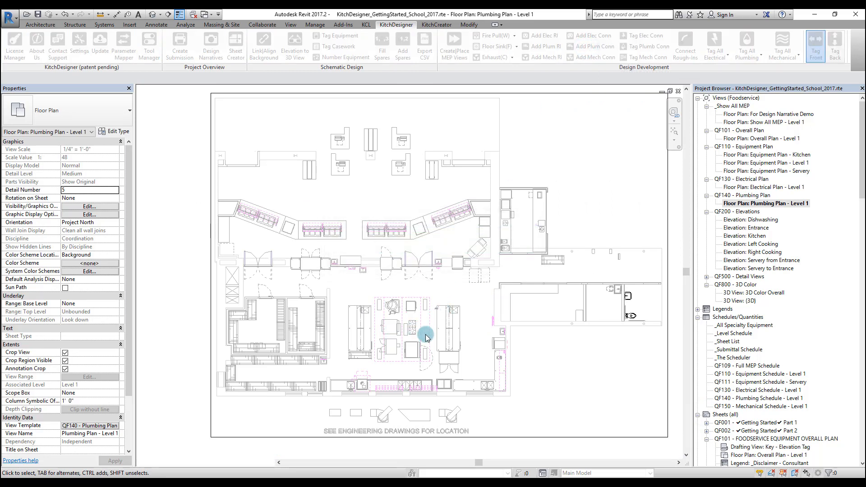
{"action": "left_click", "coordinate": [510, 279]}
Examine the hot water, cold water and waste connection points at the double-sink worktable and across the kitchen.
{"action": "scroll", "coordinate": [478, 361], "scroll_direction": "up", "scroll_amount": 4}
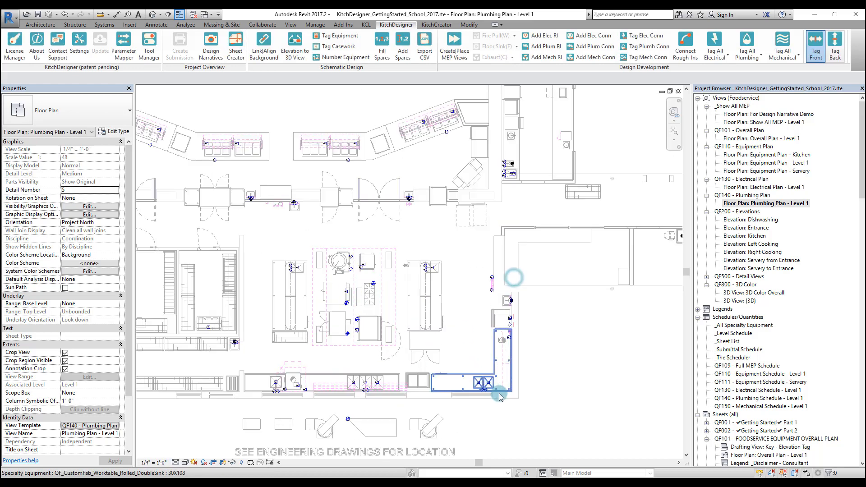
{"action": "scroll", "coordinate": [489, 354], "scroll_direction": "up", "scroll_amount": 3}
{"action": "scroll", "coordinate": [614, 282], "scroll_direction": "down", "scroll_amount": 1}
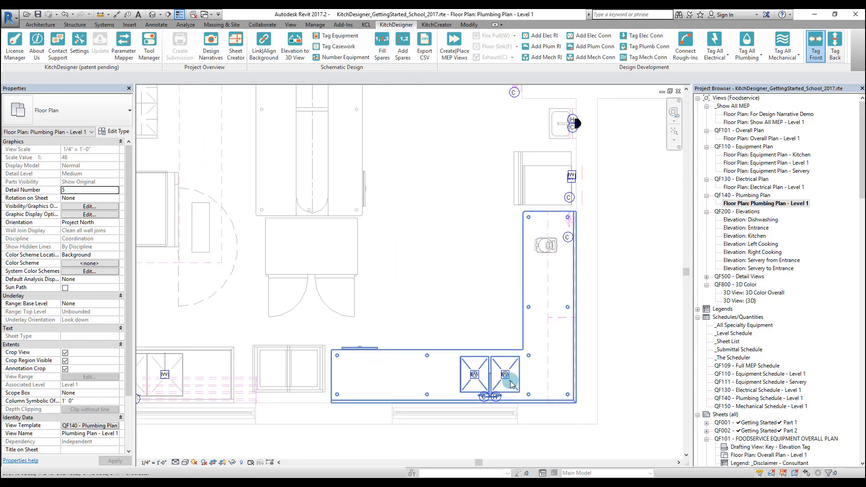
{"action": "scroll", "coordinate": [501, 406], "scroll_direction": "up", "scroll_amount": 3}
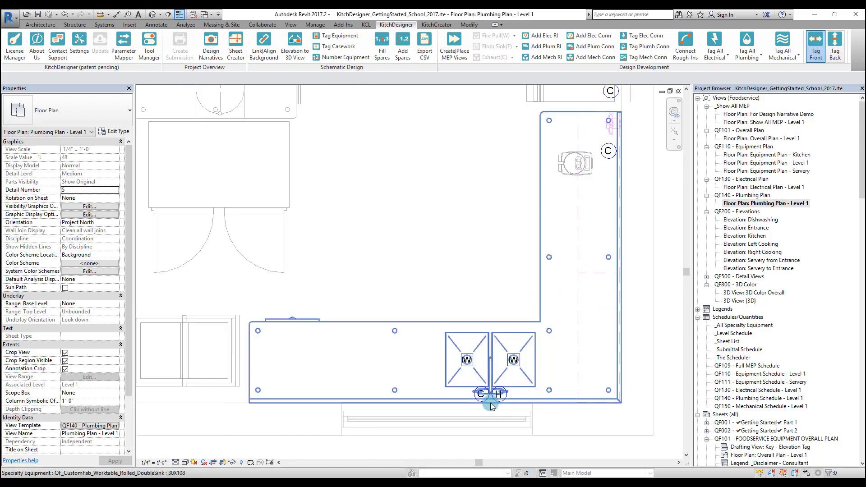
{"action": "scroll", "coordinate": [501, 406], "scroll_direction": "down", "scroll_amount": 5}
{"action": "middle_click_drag", "start_coordinate": [501, 406], "coordinate": [465, 411]}
{"action": "scroll", "coordinate": [465, 411], "scroll_direction": "down", "scroll_amount": 2}
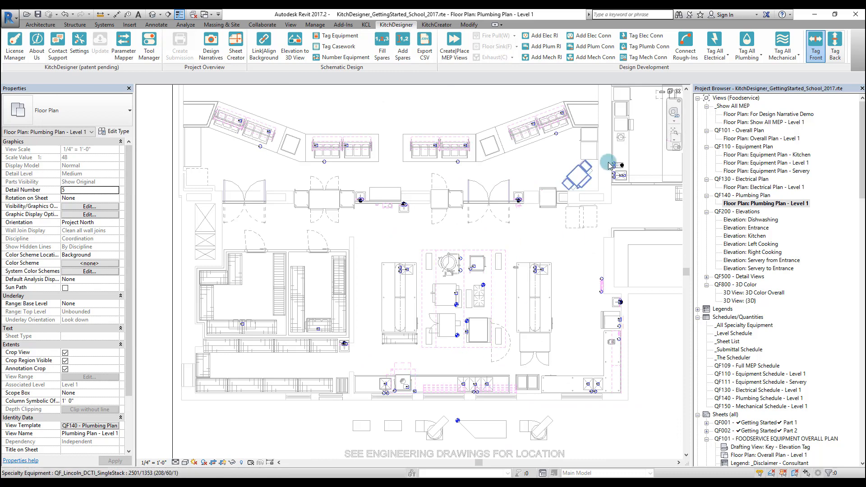
{"action": "middle_click_drag", "start_coordinate": [576, 218], "coordinate": [551, 227]}
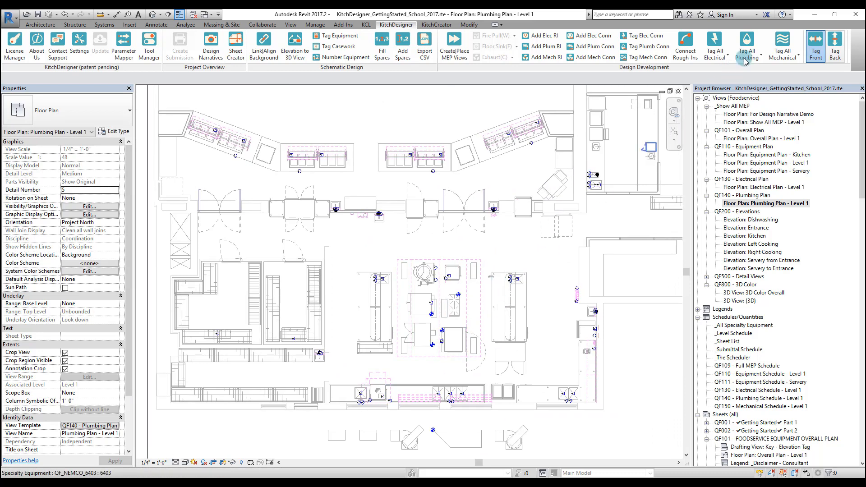
Set the SE Plumbing Connection Tag to SE Plumbing Conn Point Tag - Oval in the annotation tag settings and save.
{"action": "left_click", "coordinate": [647, 47]}
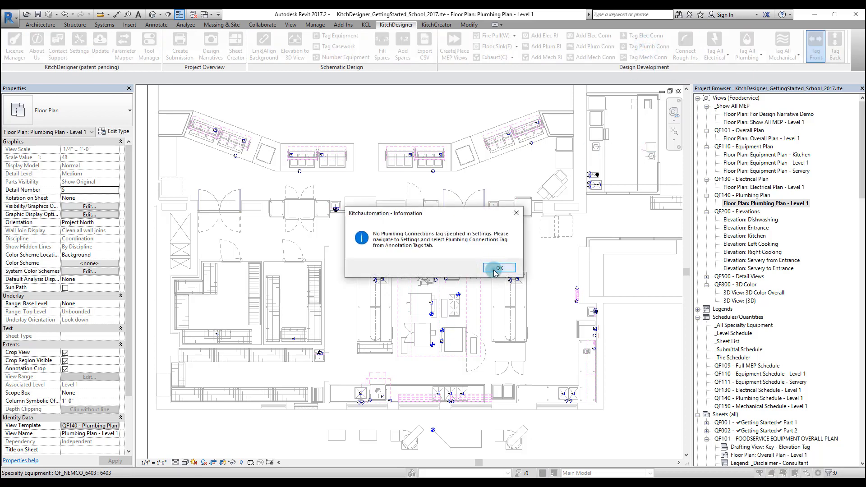
{"action": "left_click", "coordinate": [493, 270]}
{"action": "left_click", "coordinate": [79, 46]}
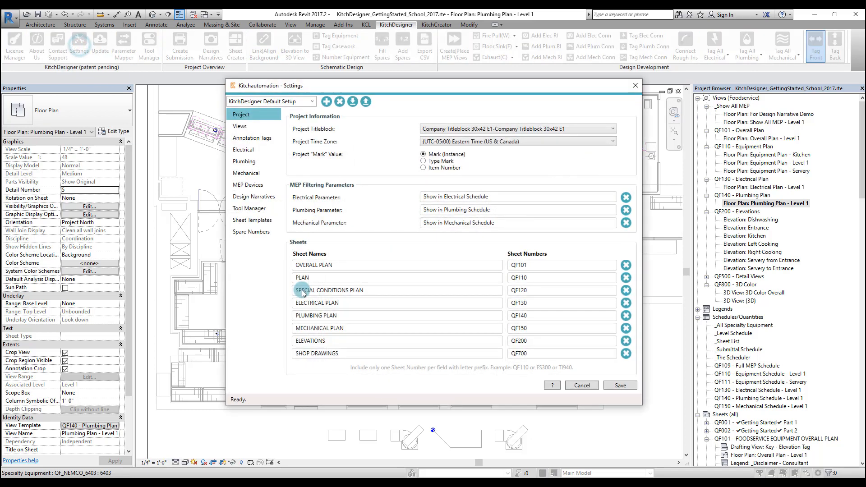
{"action": "left_click", "coordinate": [251, 138]}
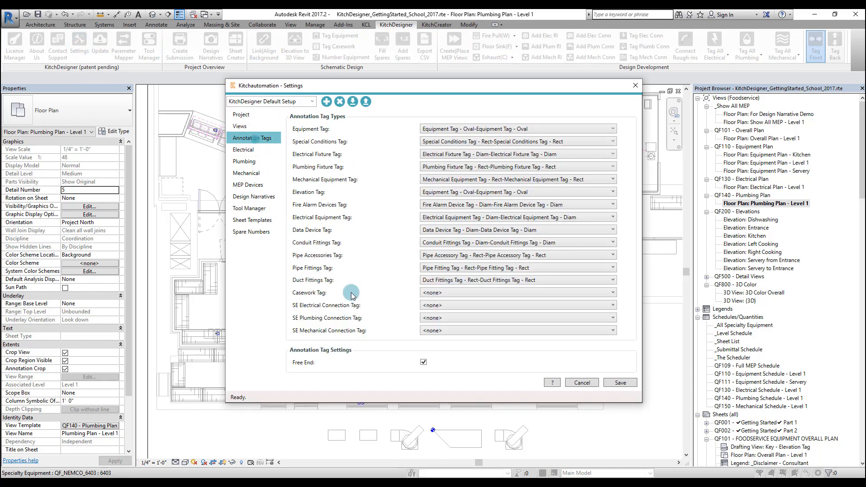
{"action": "left_click", "coordinate": [460, 317]}
{"action": "left_click", "coordinate": [470, 382]}
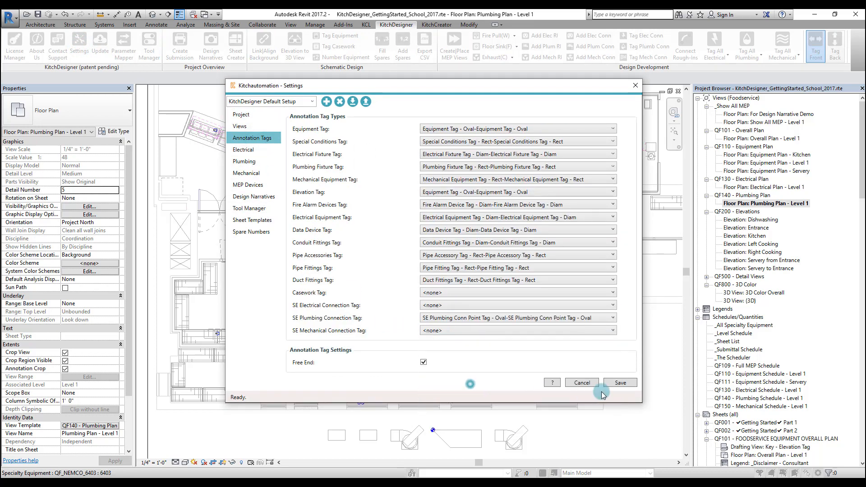
{"action": "left_click", "coordinate": [612, 386]}
Tag the plumbing connections on the Level 1 plumbing plan and check the tags around the cooking line, sinks and ice machine.
{"action": "left_click", "coordinate": [648, 46]}
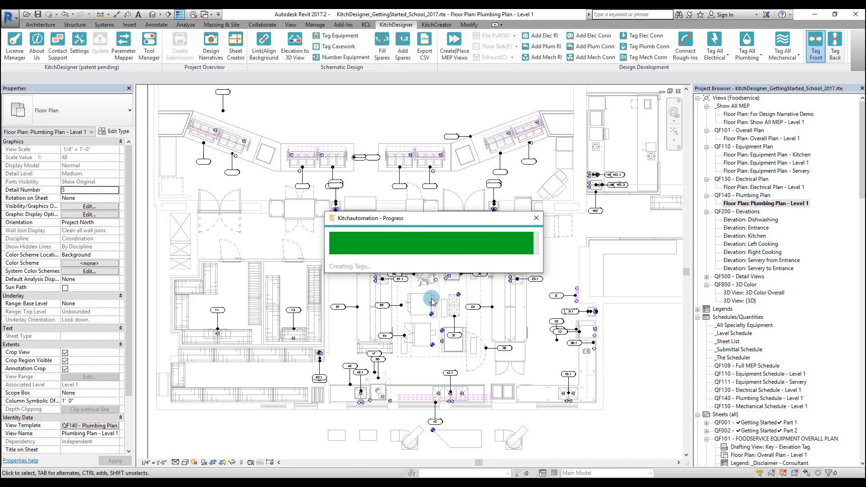
{"action": "scroll", "coordinate": [370, 406], "scroll_direction": "up", "scroll_amount": 3}
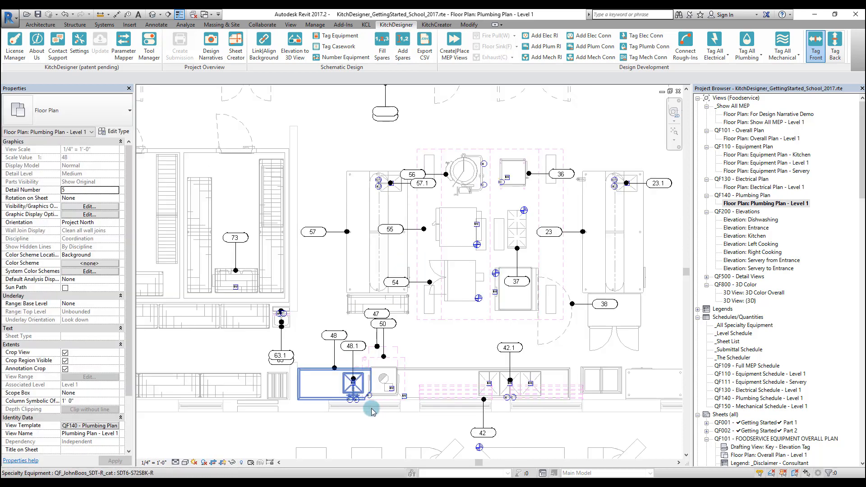
{"action": "scroll", "coordinate": [399, 352], "scroll_direction": "down", "scroll_amount": 2}
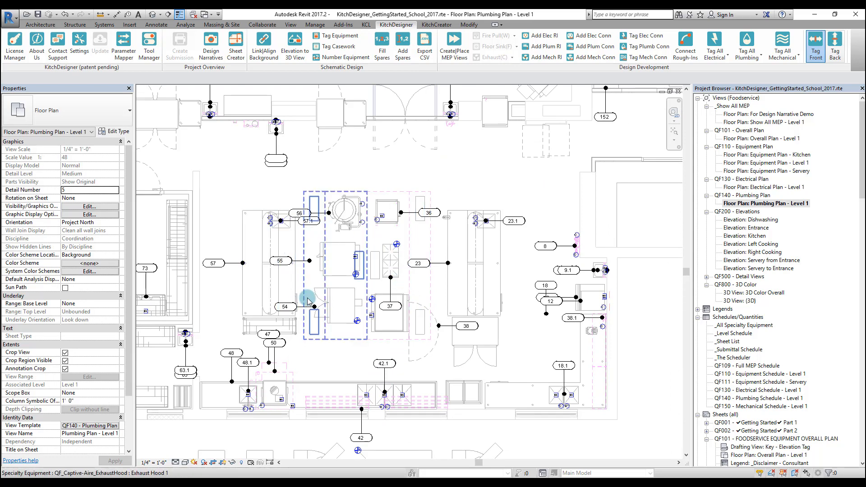
{"action": "scroll", "coordinate": [595, 302], "scroll_direction": "up", "scroll_amount": 4}
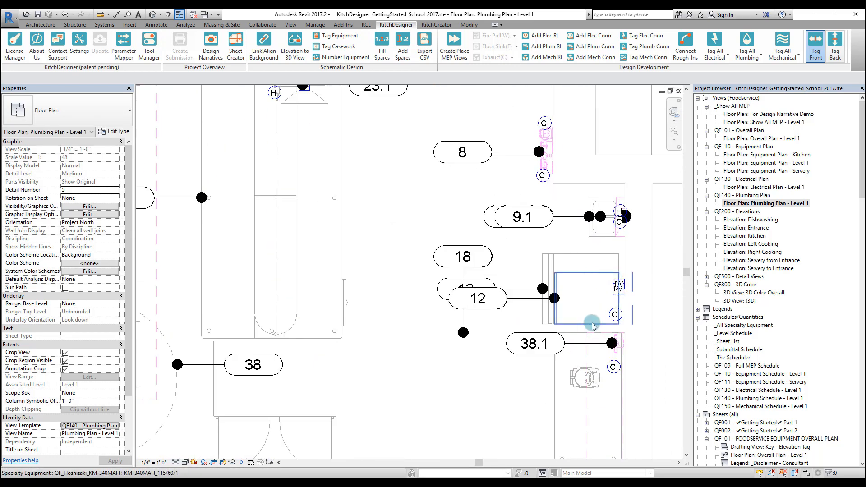
{"action": "scroll", "coordinate": [487, 292], "scroll_direction": "down", "scroll_amount": 5}
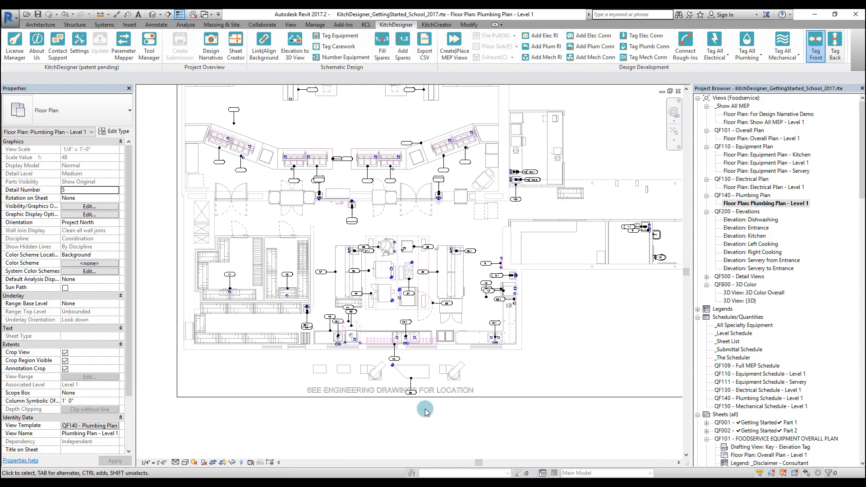
{"action": "scroll", "coordinate": [406, 239], "scroll_direction": "down", "scroll_amount": 2}
{"action": "middle_click_drag", "start_coordinate": [448, 244], "coordinate": [442, 325]}
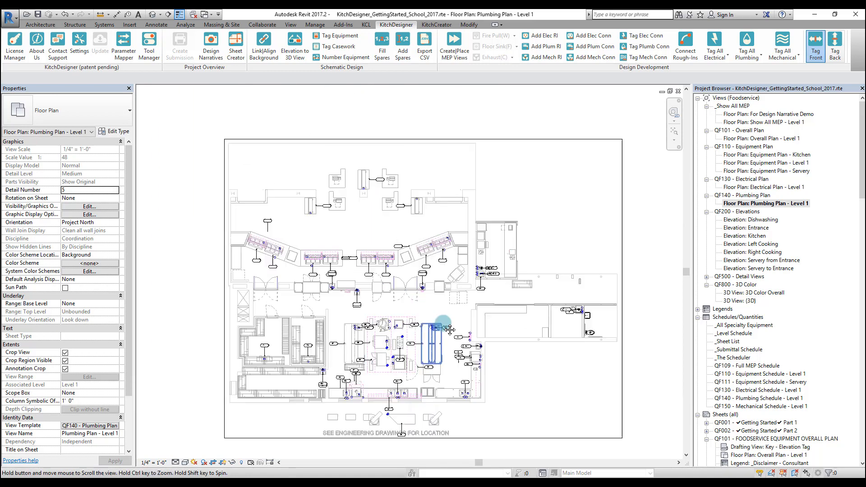
Replace all electrical rules in the settings with the default Connection Point Rules and save.
{"action": "left_click", "coordinate": [79, 42]}
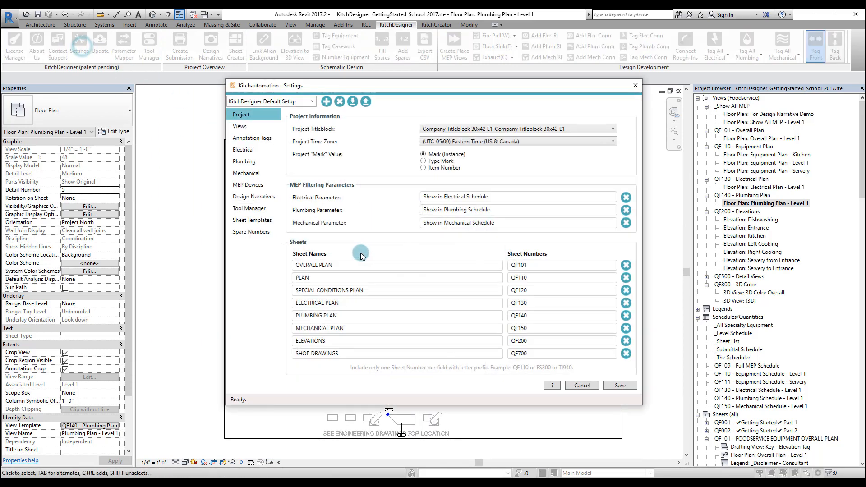
{"action": "left_click", "coordinate": [250, 148]}
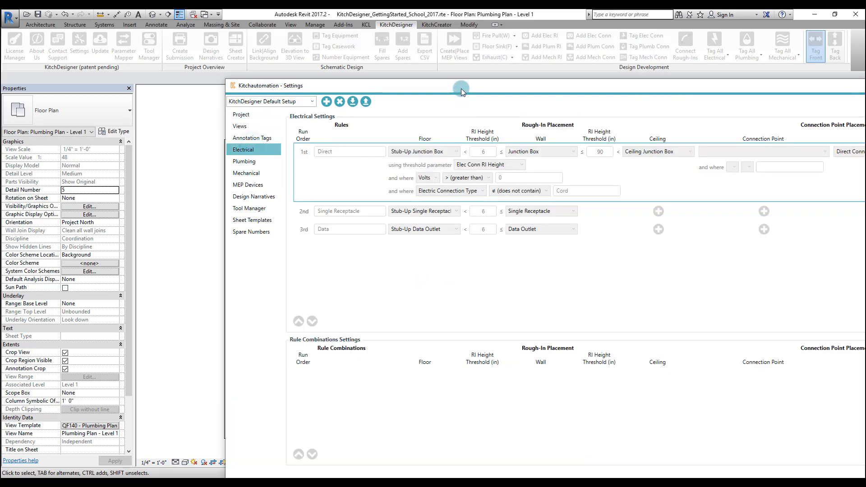
{"action": "left_click_drag", "start_coordinate": [461, 88], "coordinate": [315, 47]}
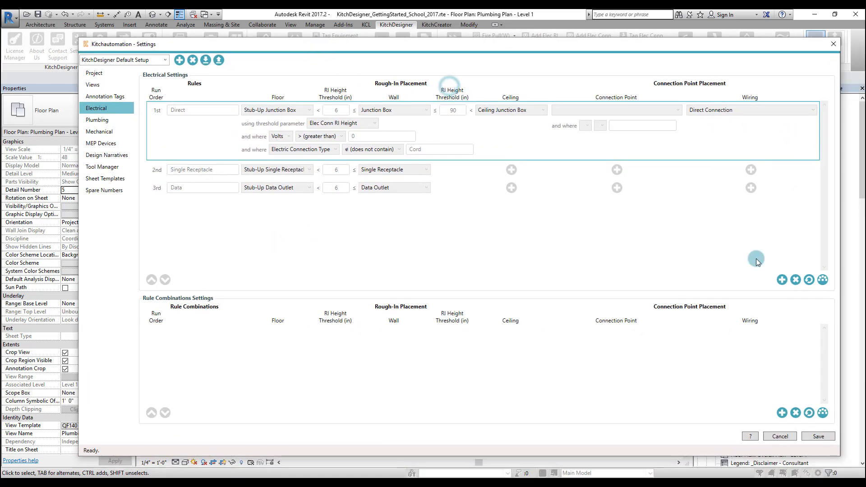
{"action": "left_click", "coordinate": [797, 280]}
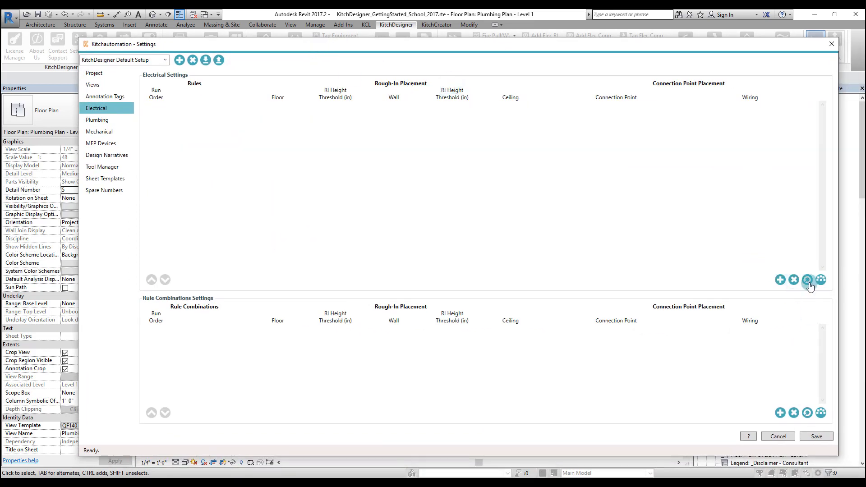
{"action": "left_click", "coordinate": [807, 280]}
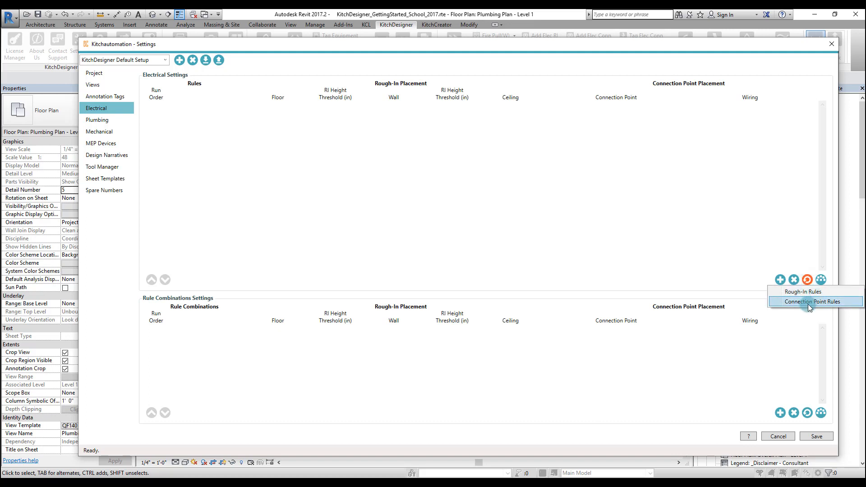
{"action": "left_click", "coordinate": [808, 302]}
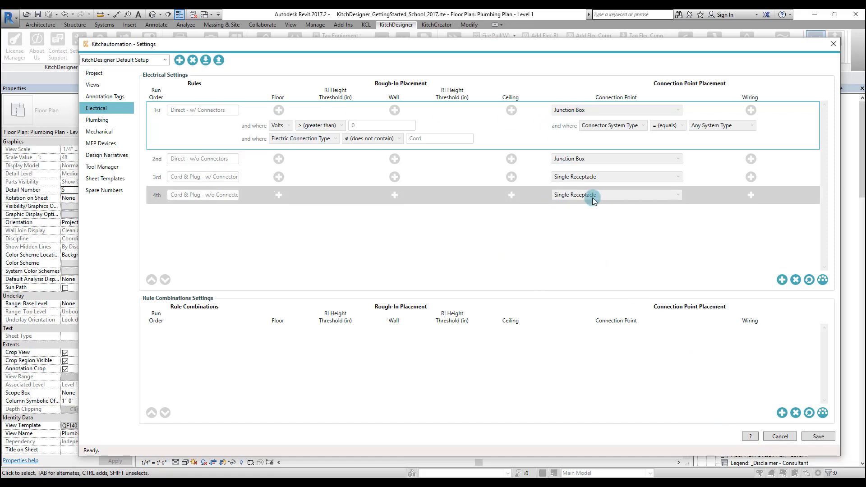
{"action": "left_click", "coordinate": [820, 437]}
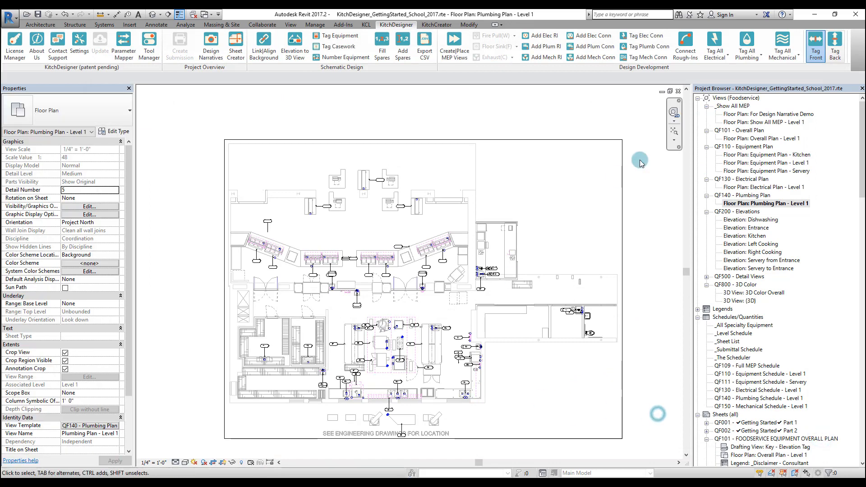
Delete all electrical fixtures and electrical fixture tags from the Level 1 electrical plan, filtering the selection to those two categories.
{"action": "double_click", "coordinate": [760, 188]}
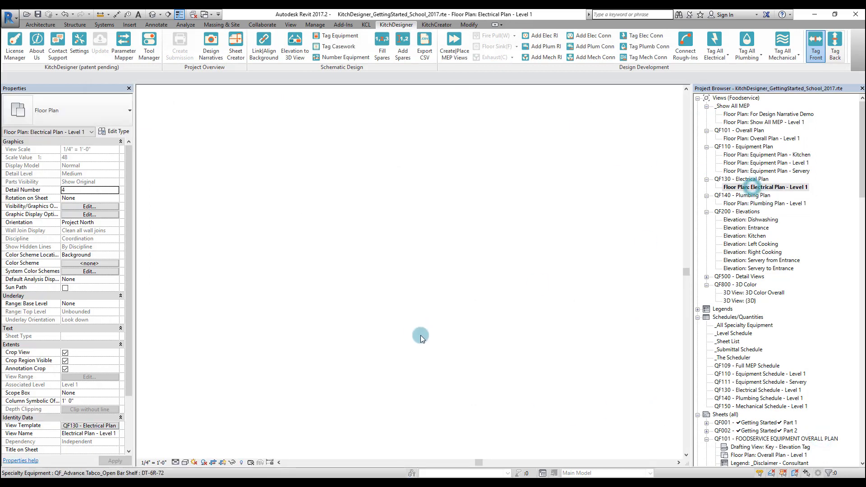
{"action": "scroll", "coordinate": [339, 247], "scroll_direction": "down", "scroll_amount": 3}
{"action": "left_click_drag", "start_coordinate": [229, 107], "coordinate": [572, 354]}
{"action": "left_click", "coordinate": [829, 472]}
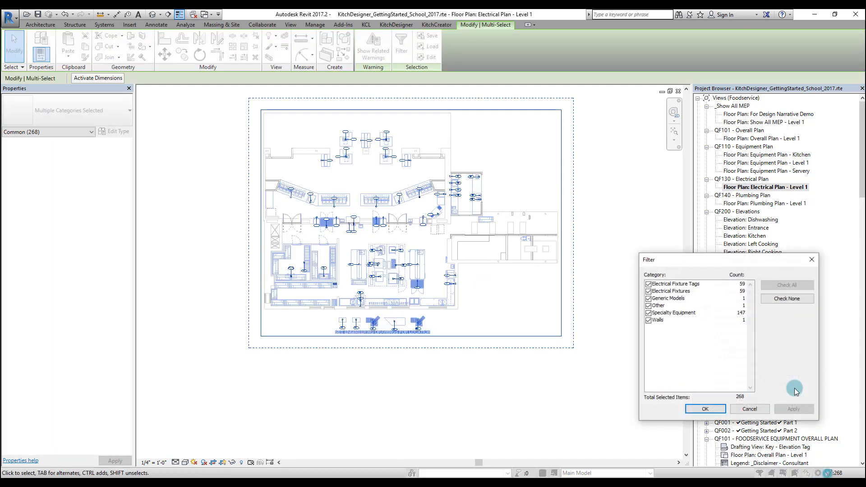
{"action": "left_click", "coordinate": [775, 301]}
{"action": "left_click", "coordinate": [648, 284]}
{"action": "left_click", "coordinate": [649, 291]}
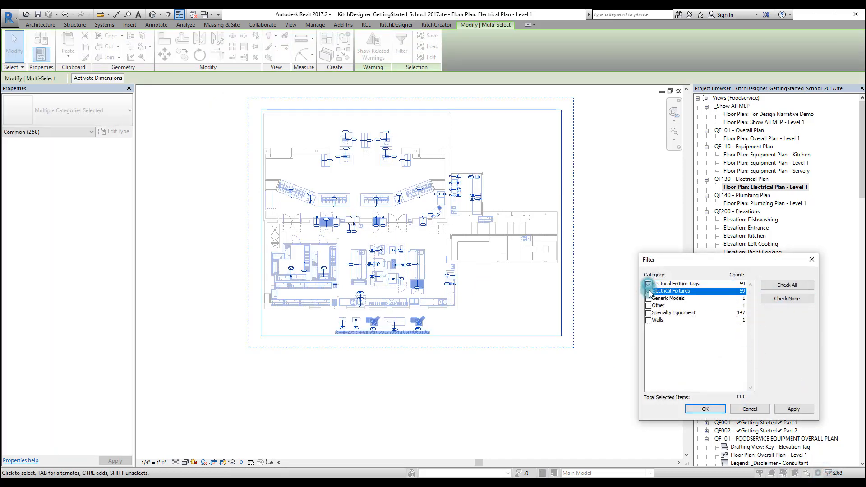
{"action": "left_click", "coordinate": [714, 410]}
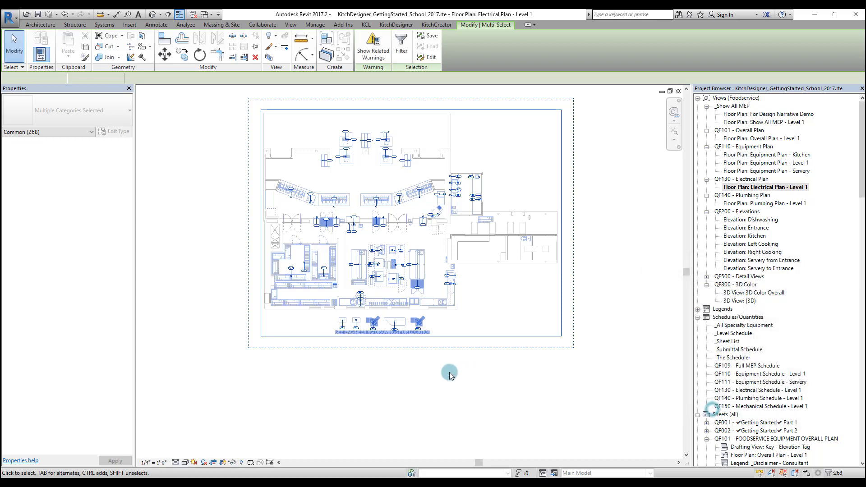
{"action": "key", "text": "Delete"}
Add electrical connection points to the foodservice equipment on the Level 1 electrical plan.
{"action": "scroll", "coordinate": [379, 163], "scroll_direction": "up", "scroll_amount": 3}
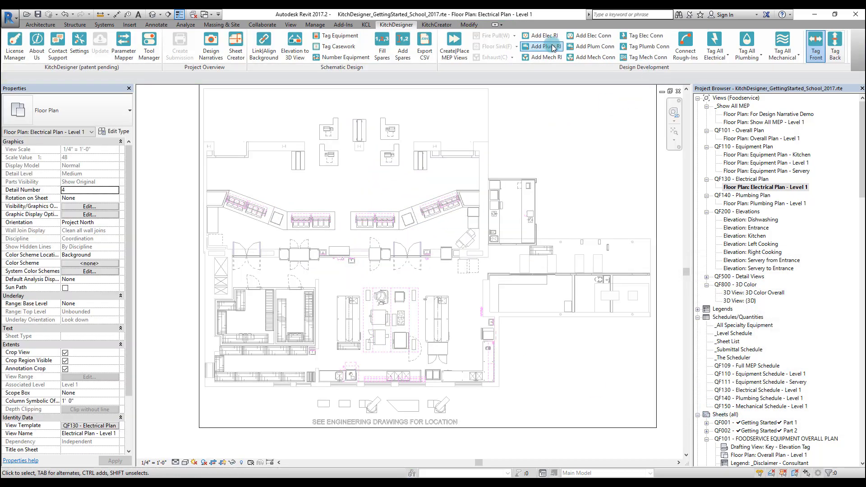
{"action": "left_click", "coordinate": [593, 36]}
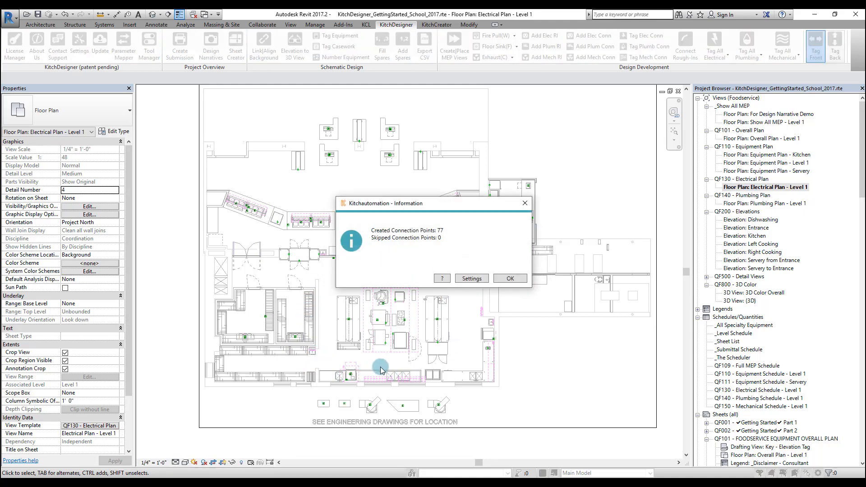
{"action": "left_click", "coordinate": [510, 279]}
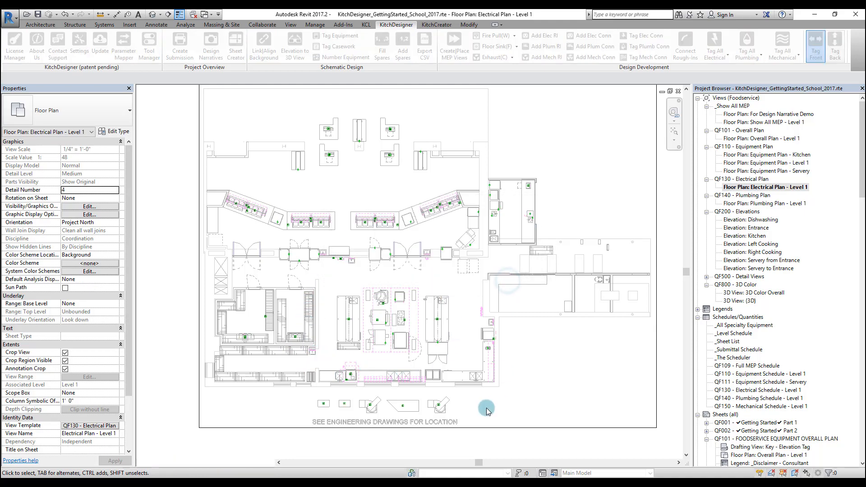
Examine the junction box and single receptacle connection points at the corner worktable and around the cooking line equipment.
{"action": "scroll", "coordinate": [503, 339], "scroll_direction": "up", "scroll_amount": 5}
{"action": "scroll", "coordinate": [496, 352], "scroll_direction": "up", "scroll_amount": 2}
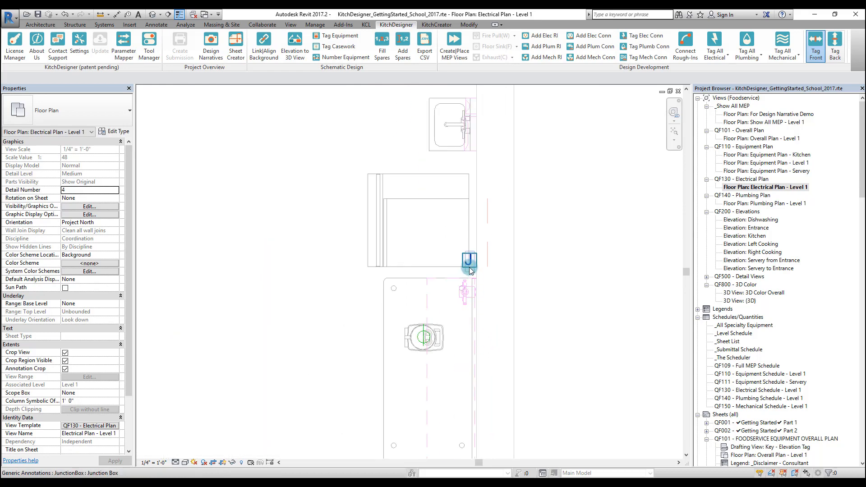
{"action": "left_click", "coordinate": [402, 341]}
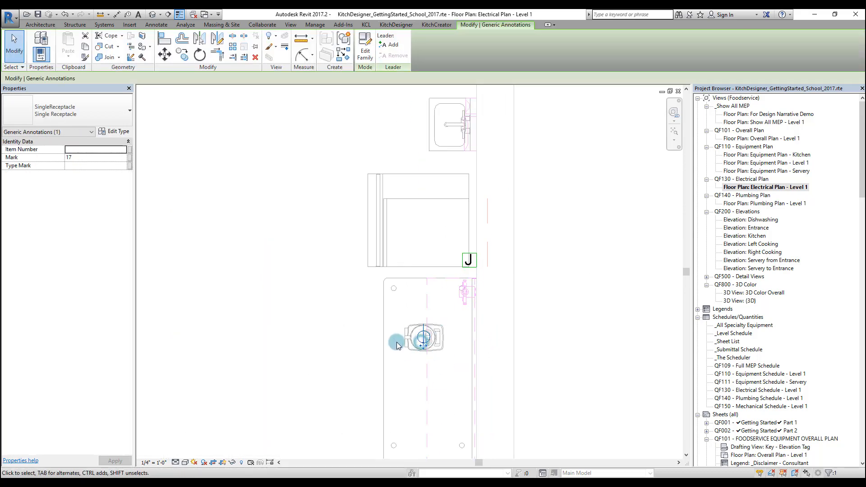
{"action": "scroll", "coordinate": [375, 263], "scroll_direction": "down", "scroll_amount": 6}
{"action": "key", "text": "Escape"}
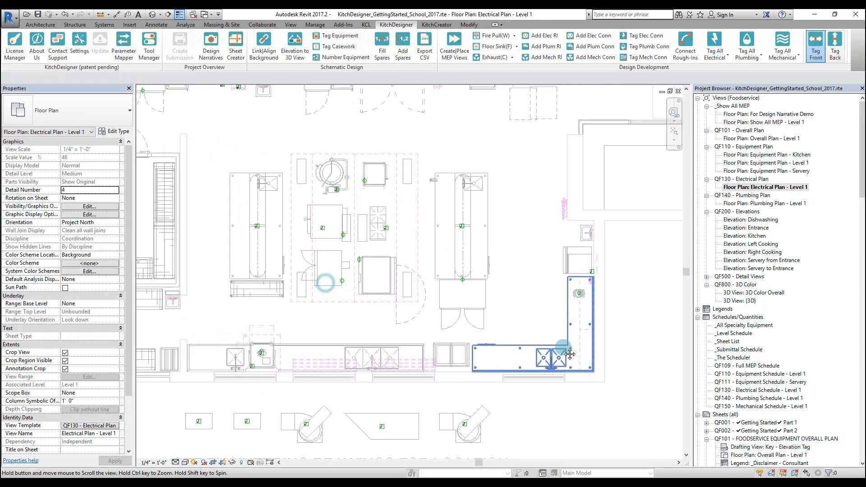
{"action": "scroll", "coordinate": [378, 194], "scroll_direction": "up", "scroll_amount": 2}
{"action": "scroll", "coordinate": [373, 354], "scroll_direction": "up", "scroll_amount": 2}
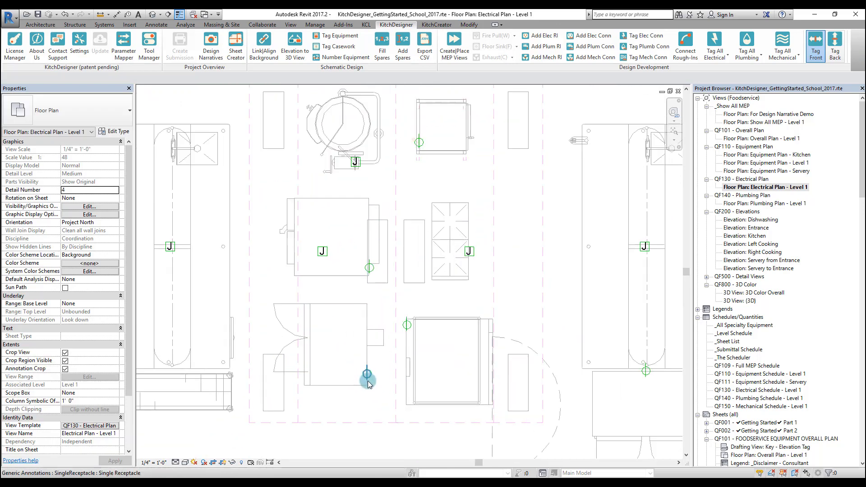
{"action": "left_click", "coordinate": [372, 353]}
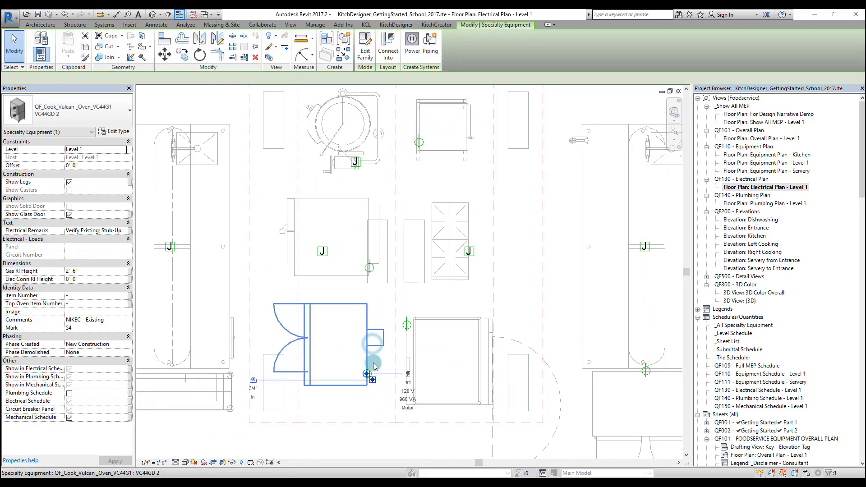
{"action": "left_click", "coordinate": [369, 437]}
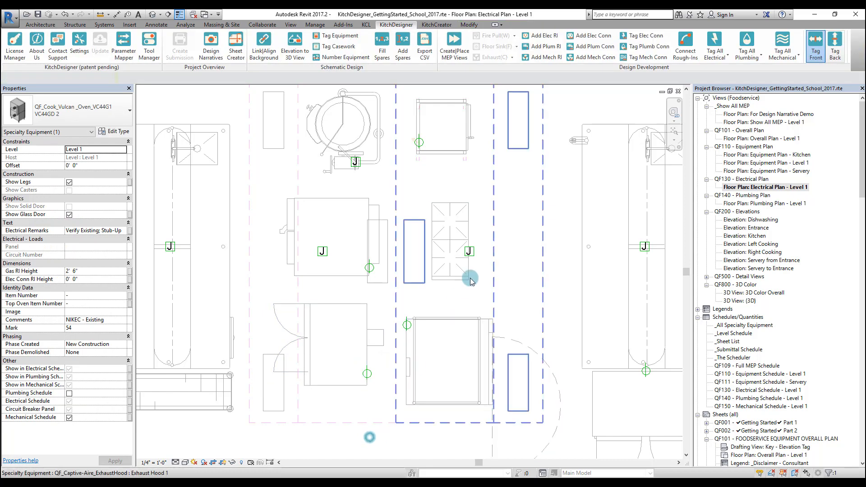
{"action": "middle_click_drag", "start_coordinate": [372, 247], "coordinate": [424, 303]}
{"action": "left_click", "coordinate": [423, 304]}
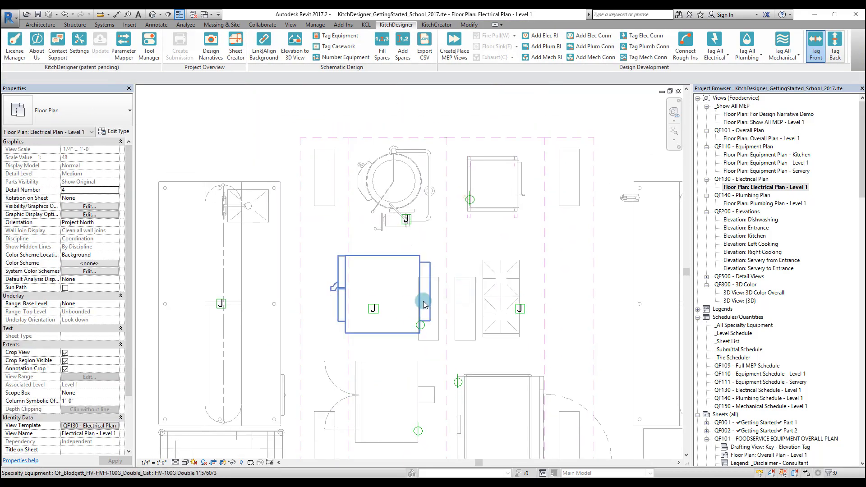
{"action": "left_click", "coordinate": [376, 350]}
{"action": "scroll", "coordinate": [372, 316], "scroll_direction": "down", "scroll_amount": 4}
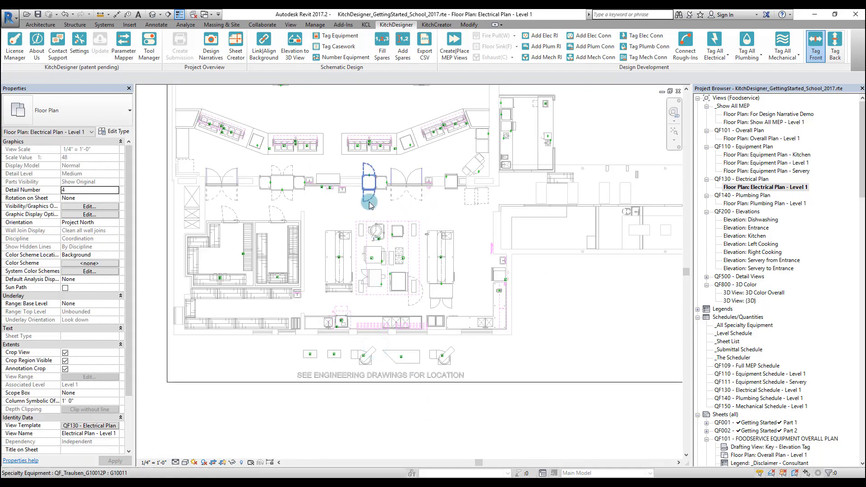
{"action": "scroll", "coordinate": [457, 232], "scroll_direction": "up", "scroll_amount": 2}
Set the SE Electrical Connection Tag to SE Electrical Conn Point Tag - Oval in the annotation tag settings and save.
{"action": "left_click", "coordinate": [79, 43]}
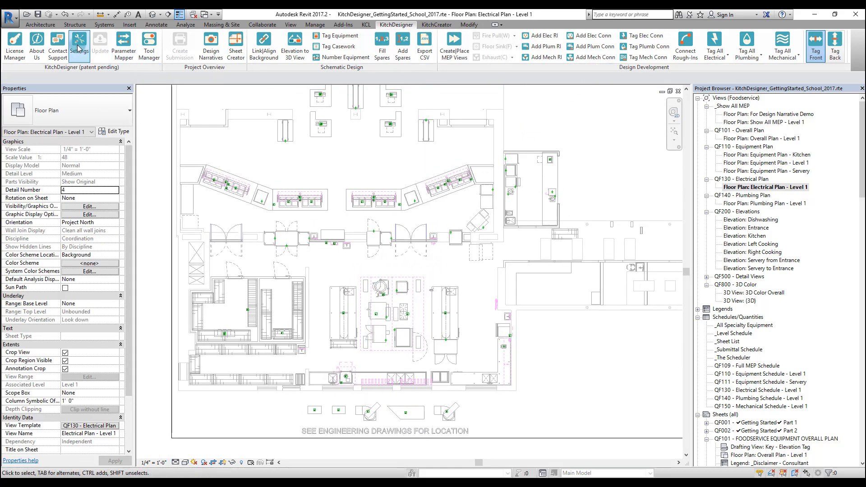
{"action": "left_click", "coordinate": [253, 137]}
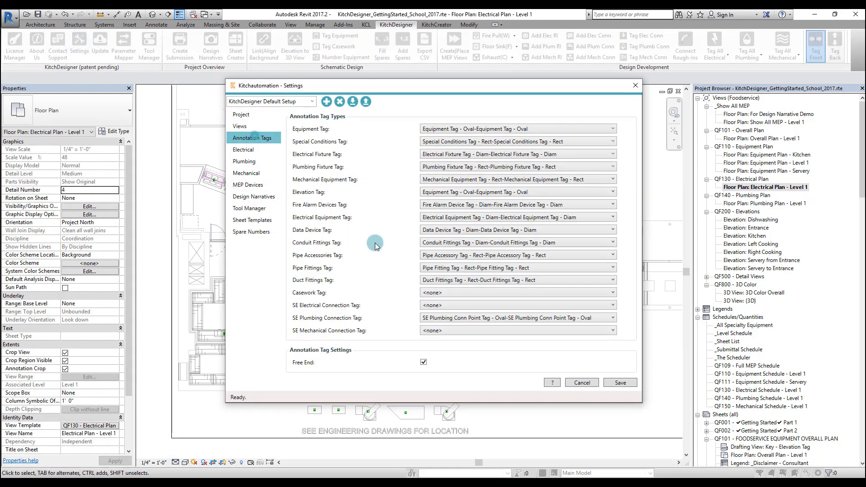
{"action": "left_click", "coordinate": [447, 303]}
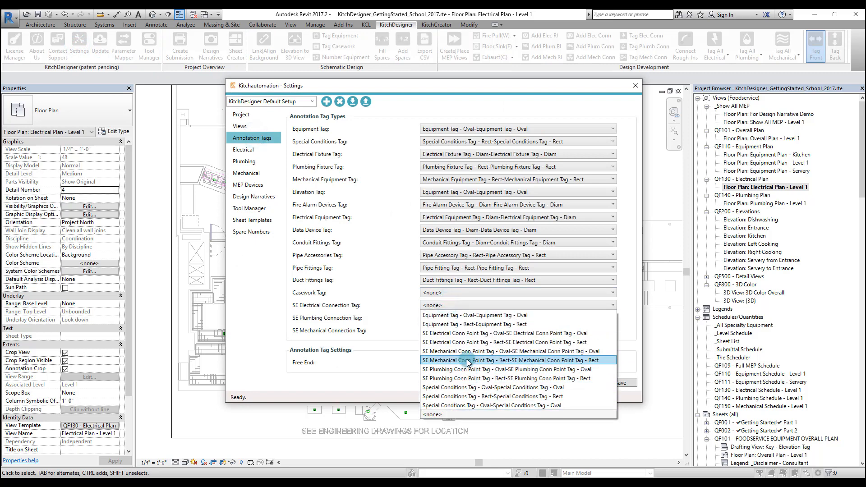
{"action": "left_click", "coordinate": [472, 336]}
{"action": "left_click", "coordinate": [612, 383]}
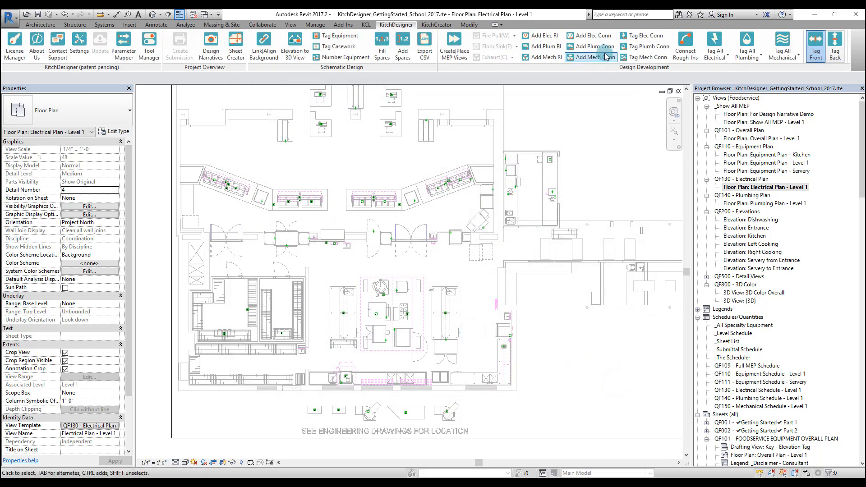
Tag the electrical connections on the Level 1 electrical plan and check the tags across the kitchen and servery.
{"action": "left_click", "coordinate": [646, 35]}
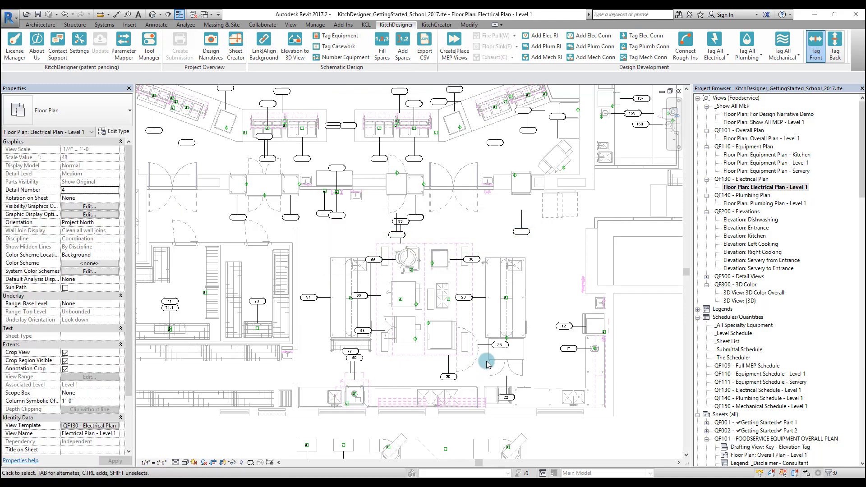
{"action": "scroll", "coordinate": [450, 374], "scroll_direction": "down", "scroll_amount": 3}
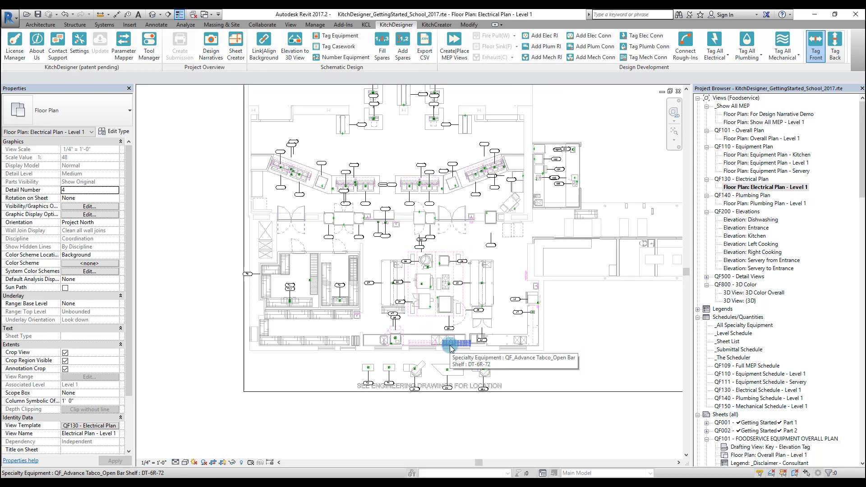
{"action": "scroll", "coordinate": [440, 274], "scroll_direction": "up", "scroll_amount": 1}
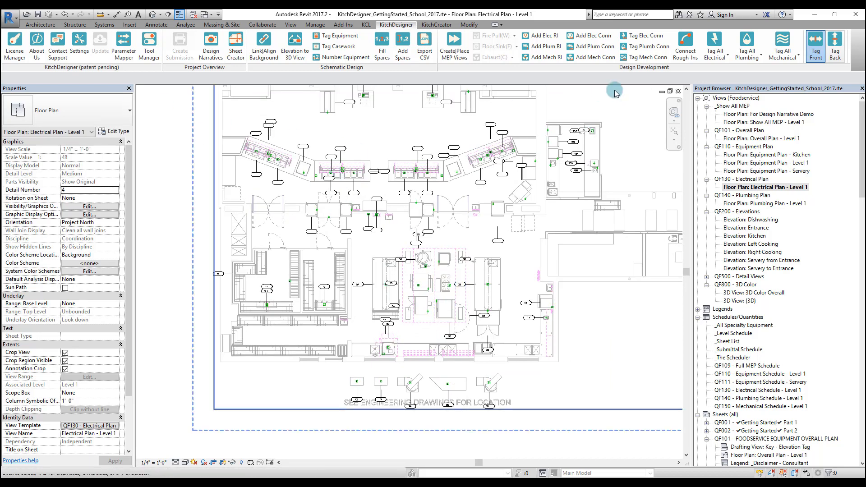
Add two custom rules below the default connection point rules in the electrical settings.
{"action": "left_click", "coordinate": [90, 56]}
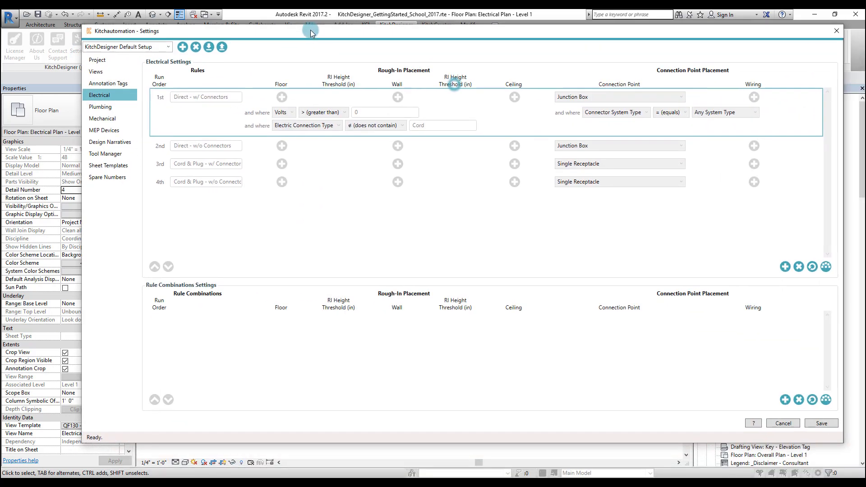
{"action": "left_click", "coordinate": [757, 275]}
{"action": "left_click", "coordinate": [797, 275]}
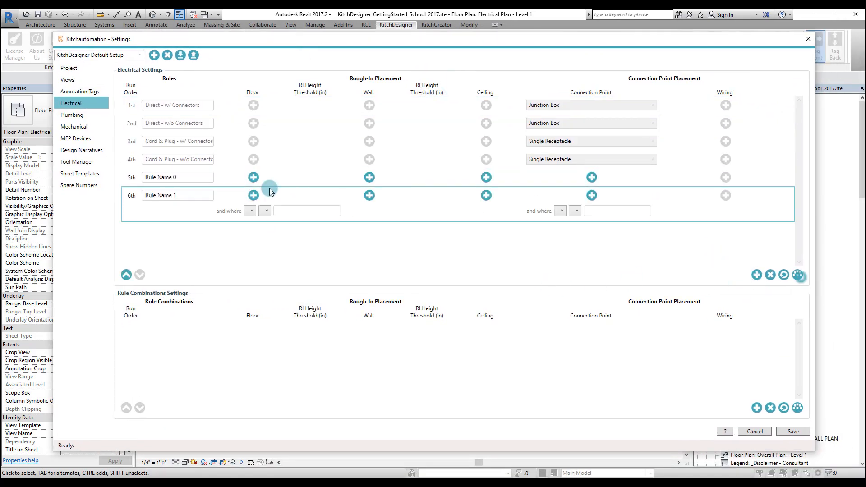
Give the sixth rule a Stub-Up Data Outlet floor rough-in and a Stub-Up Beverage Lines 8" wall rough-in, and check the height threshold.
{"action": "left_click", "coordinate": [252, 196]}
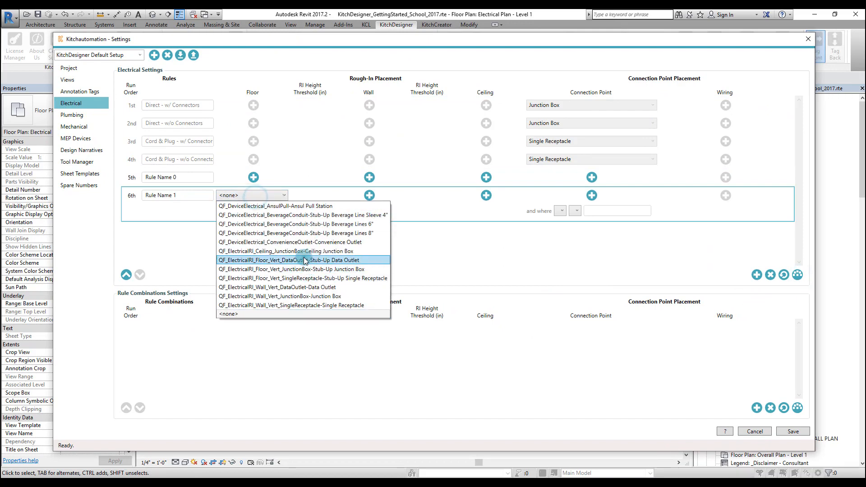
{"action": "left_click", "coordinate": [304, 257]}
{"action": "left_click", "coordinate": [370, 197]}
{"action": "left_click", "coordinate": [371, 197]}
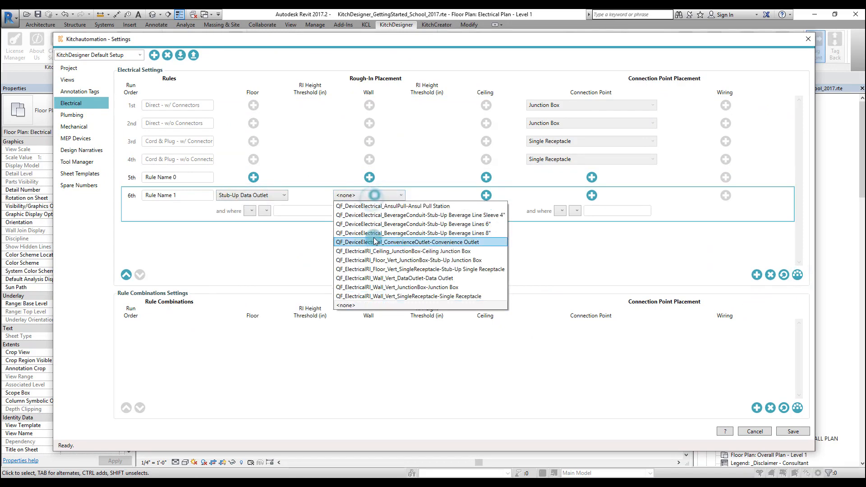
{"action": "left_click", "coordinate": [374, 234]}
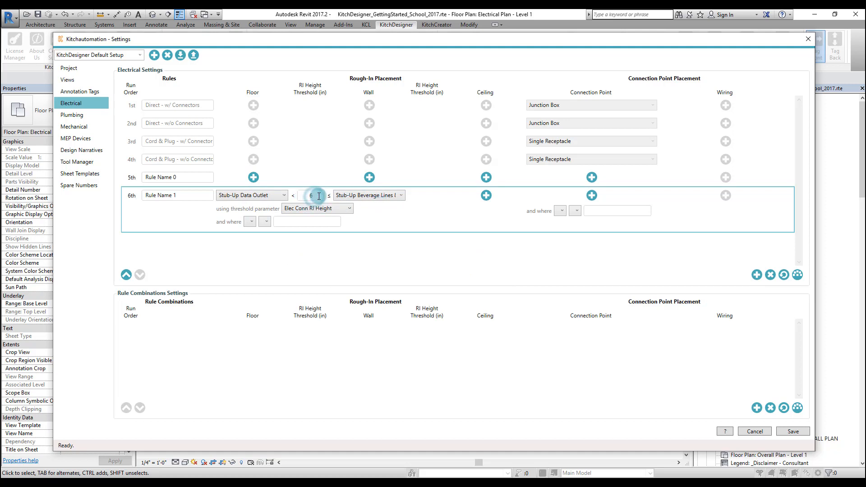
{"action": "left_click", "coordinate": [365, 199]}
{"action": "left_click", "coordinate": [314, 195]}
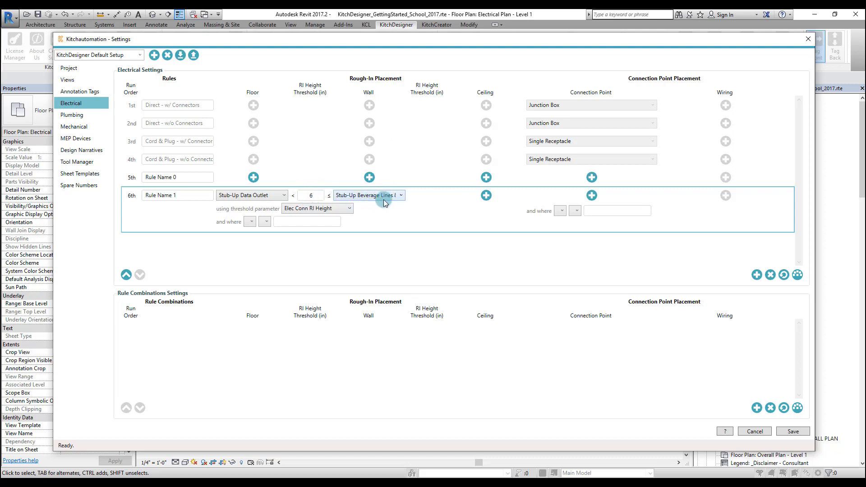
{"action": "left_click", "coordinate": [318, 194]}
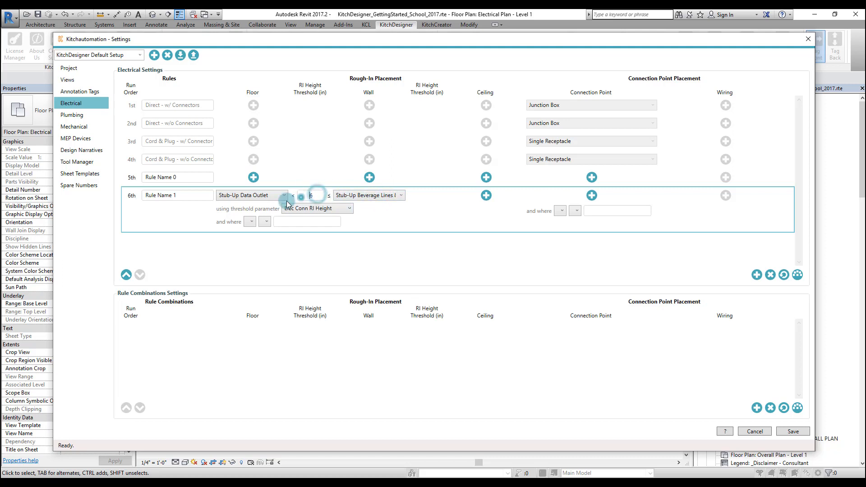
{"action": "left_click", "coordinate": [248, 199]}
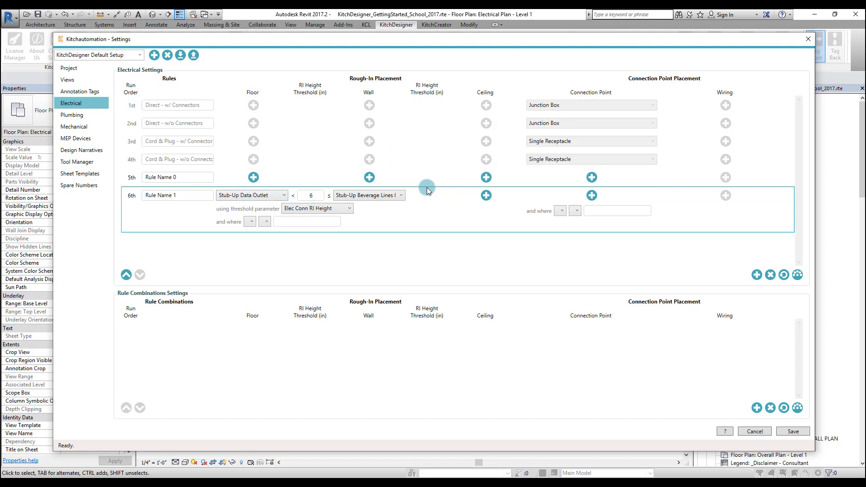
Start a new connection point symbol for the sixth electrical rule, with the letters DW, a square shape and medium size.
{"action": "left_click", "coordinate": [589, 196]}
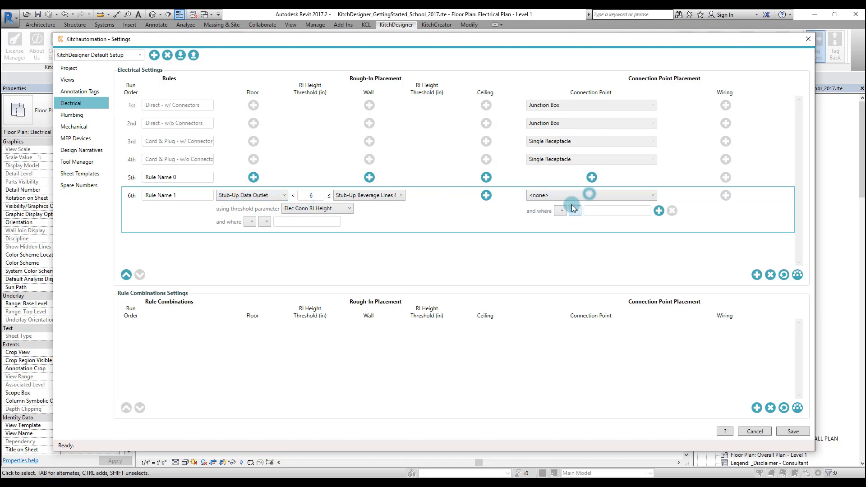
{"action": "left_click", "coordinate": [591, 195]}
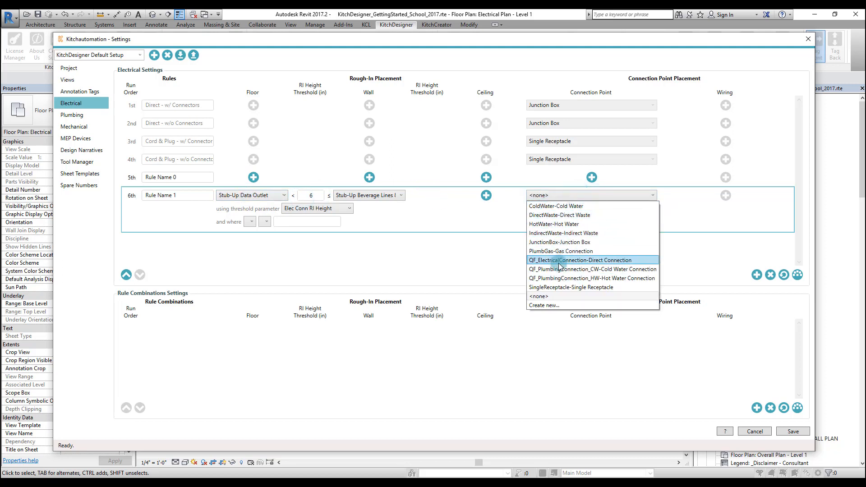
{"action": "left_click", "coordinate": [576, 306]}
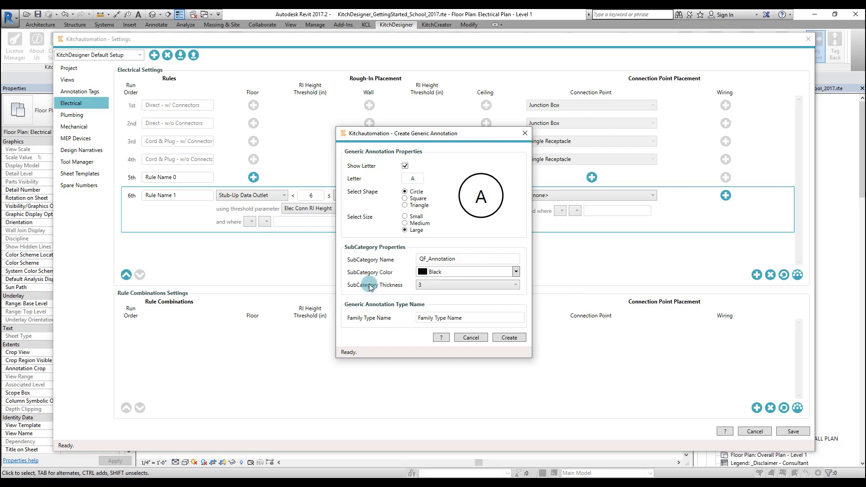
{"action": "left_click_drag", "start_coordinate": [415, 179], "coordinate": [400, 187]}
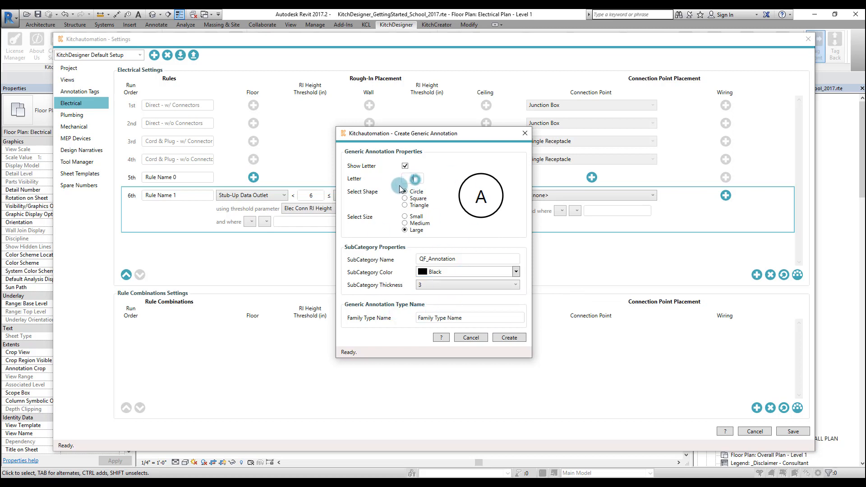
{"action": "type", "text": "f"}
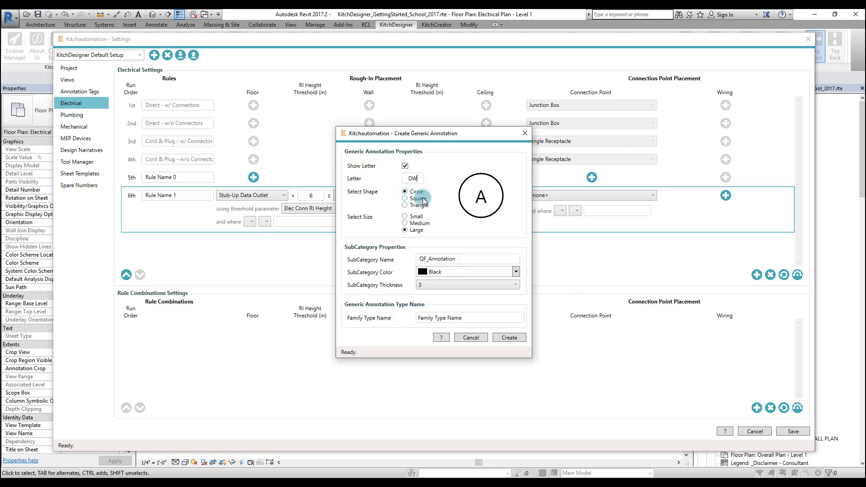
{"action": "left_click", "coordinate": [408, 198]}
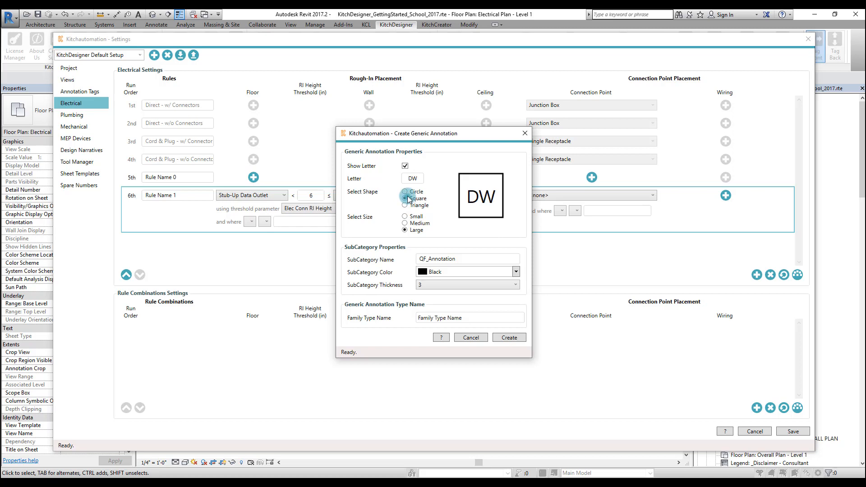
{"action": "left_click", "coordinate": [409, 230]}
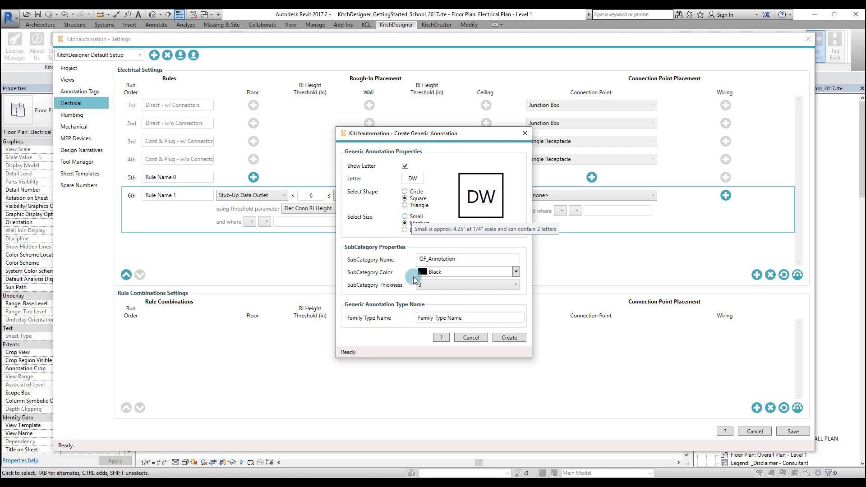
Create the symbol in Chartreuse with the family type name Direct Waste New and assign it as the sixth rule's connection point.
{"action": "left_click", "coordinate": [473, 259]}
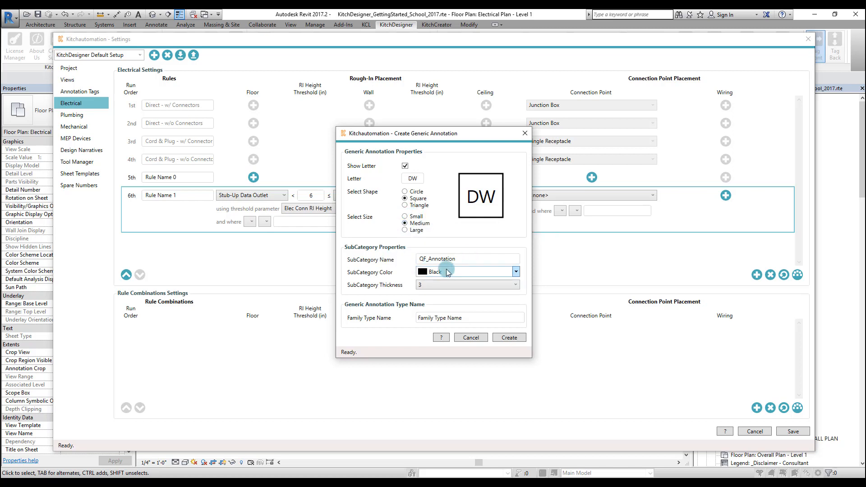
{"action": "left_click", "coordinate": [509, 271]}
{"action": "left_click", "coordinate": [462, 306]}
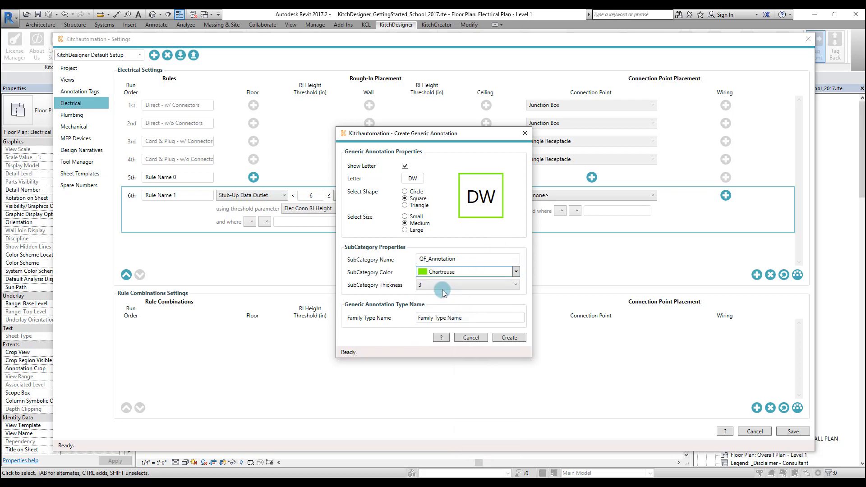
{"action": "left_click_drag", "start_coordinate": [474, 319], "coordinate": [370, 319]}
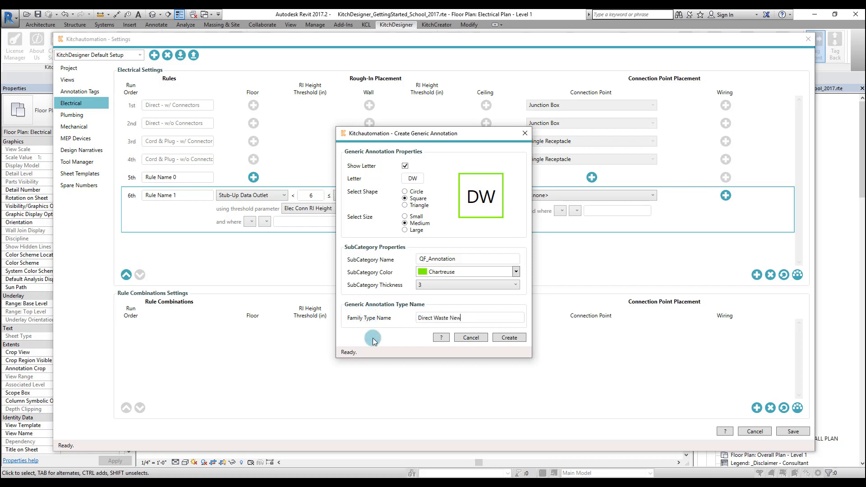
{"action": "left_click", "coordinate": [522, 338]}
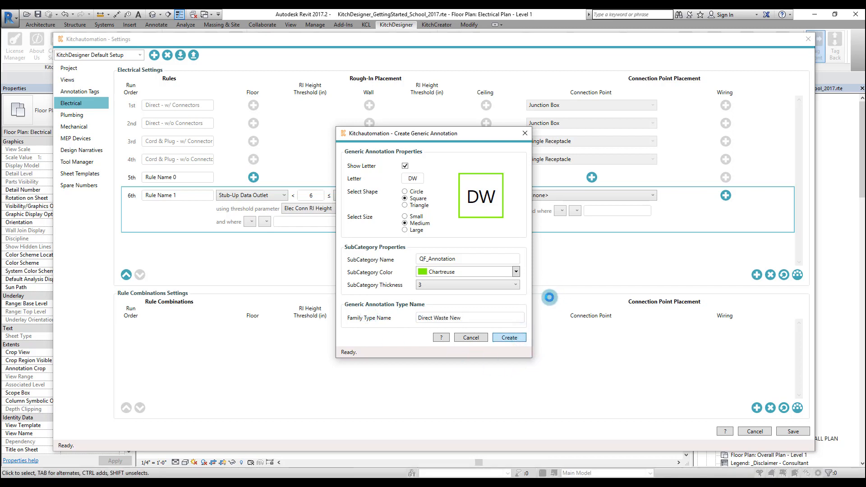
{"action": "left_click", "coordinate": [582, 195]}
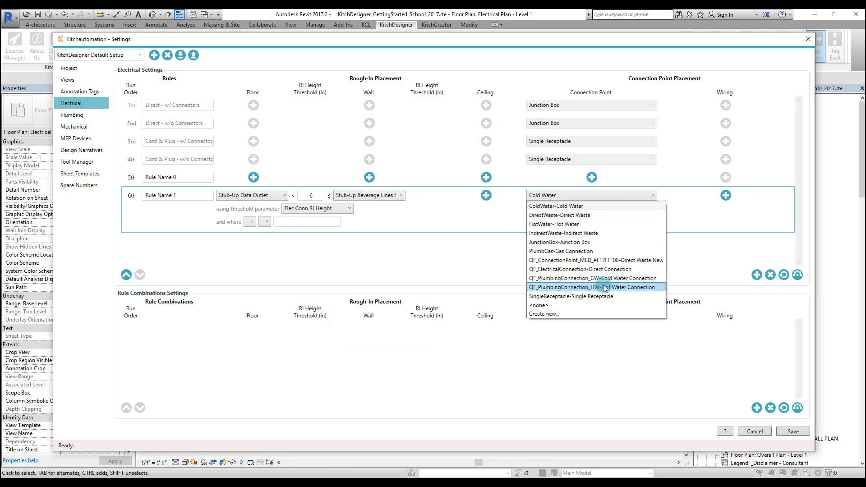
{"action": "left_click", "coordinate": [591, 264]}
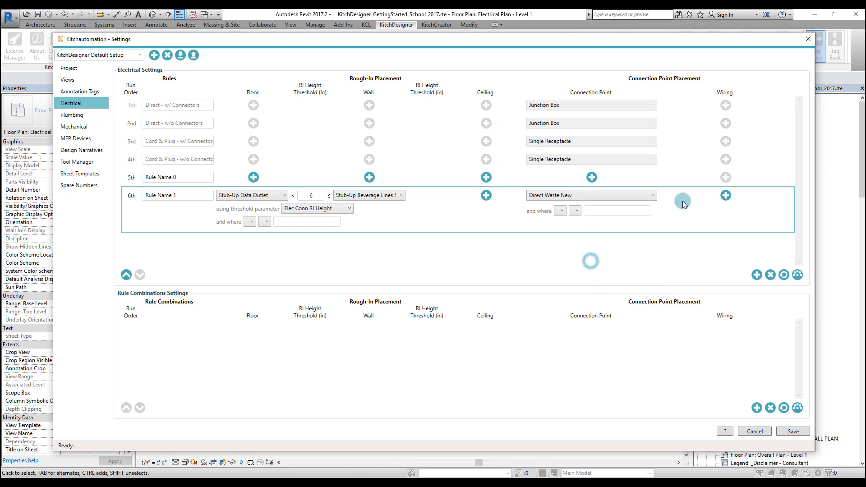
Create a black wiring line style named Direct, choosing its thickness and pattern, and assign it to the sixth rule's wiring.
{"action": "left_click", "coordinate": [725, 196]}
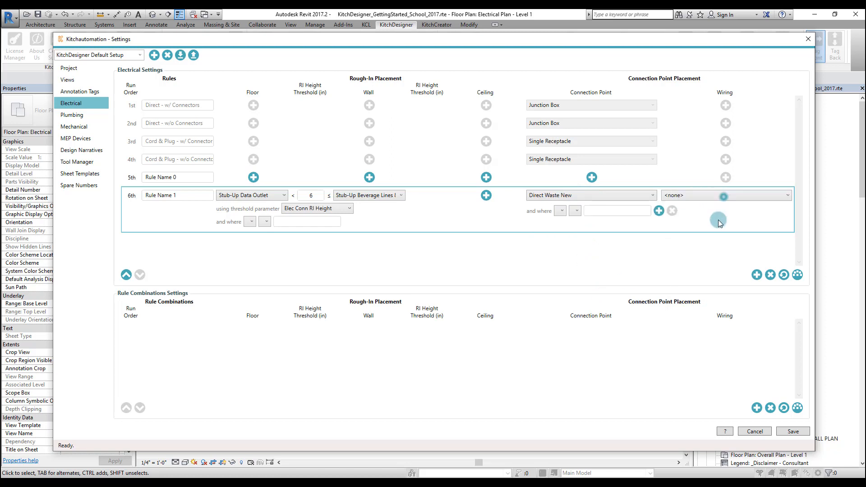
{"action": "left_click", "coordinate": [716, 196]}
{"action": "left_click", "coordinate": [701, 250]}
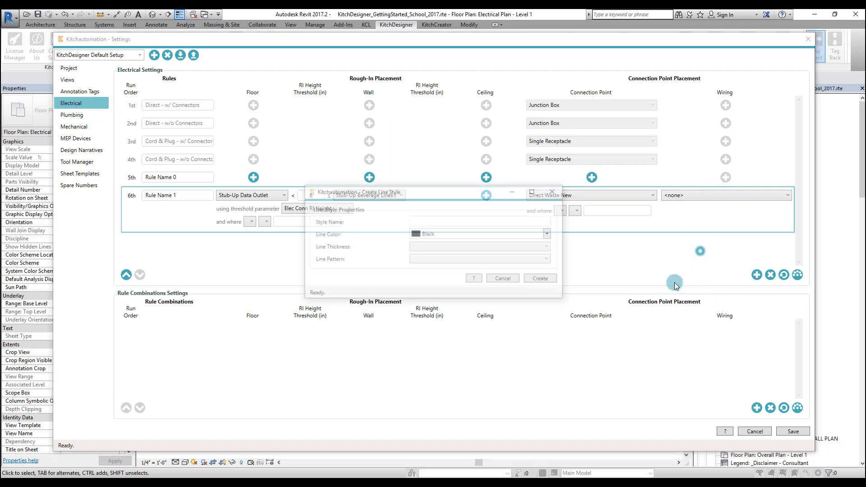
{"action": "left_click", "coordinate": [435, 220]}
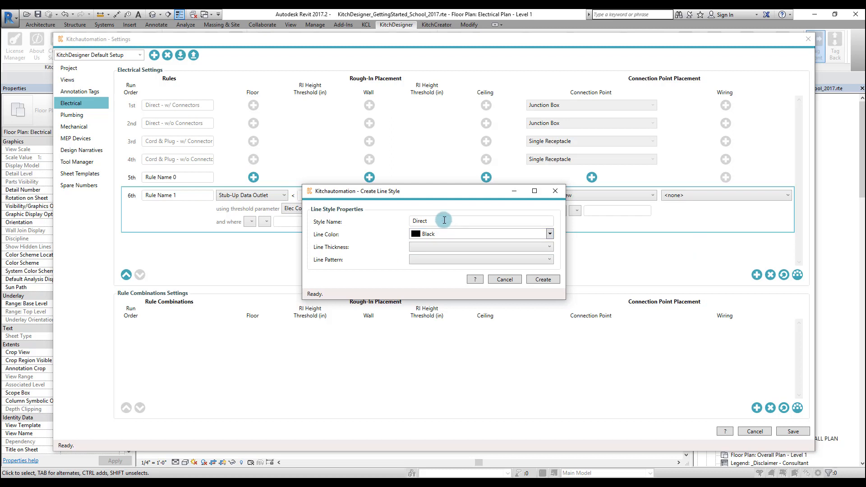
{"action": "left_click", "coordinate": [447, 248]}
{"action": "left_click", "coordinate": [447, 248]}
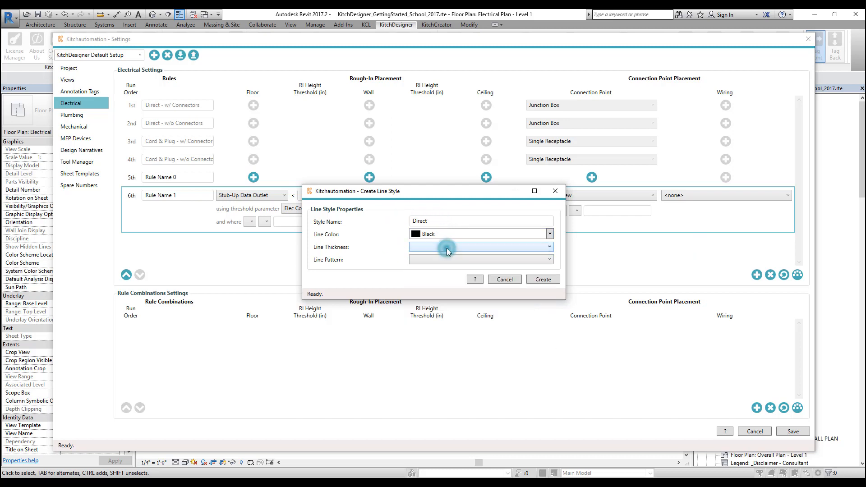
{"action": "left_click", "coordinate": [436, 265]}
{"action": "left_click", "coordinate": [435, 278]}
{"action": "left_click", "coordinate": [445, 248]}
{"action": "left_click", "coordinate": [436, 277]}
{"action": "left_click", "coordinate": [534, 279]}
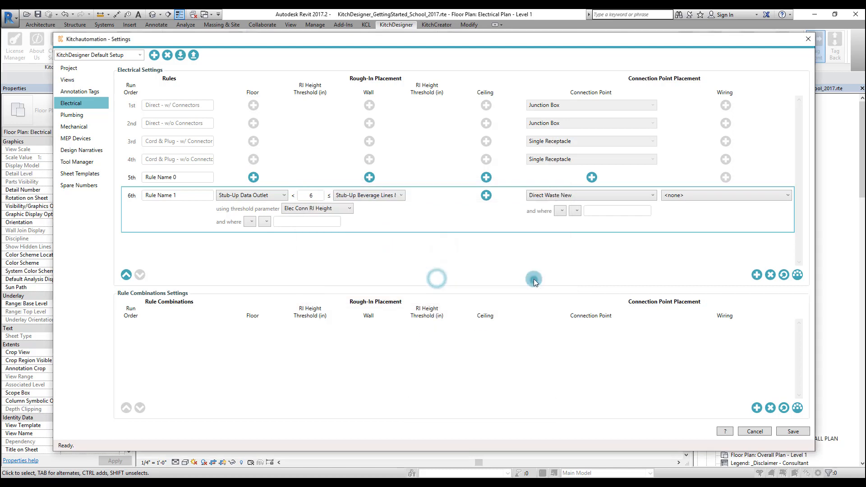
{"action": "left_click", "coordinate": [722, 195]}
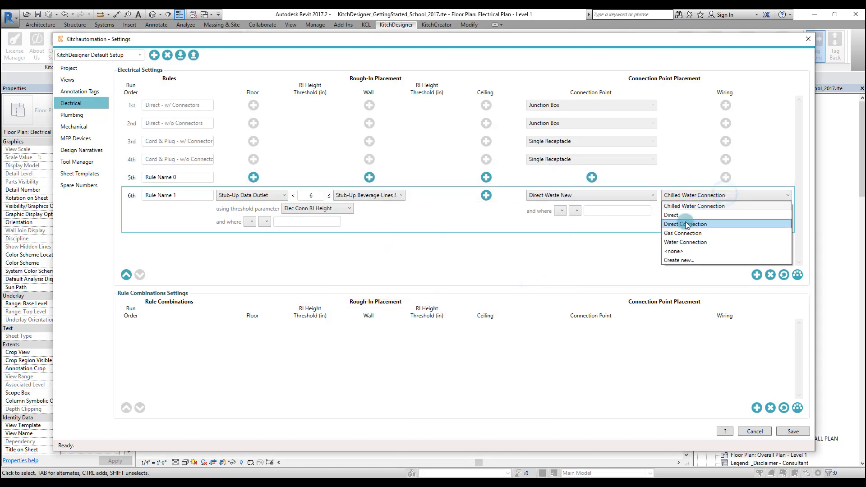
{"action": "left_click", "coordinate": [685, 212]}
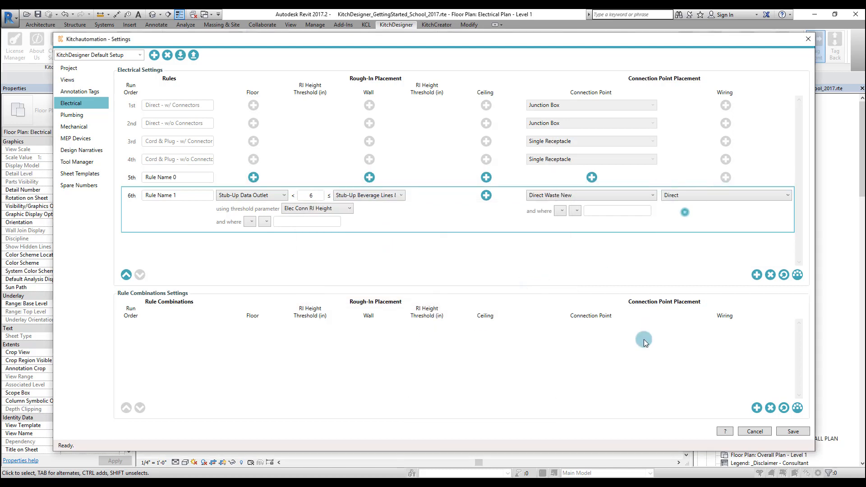
Delete all the rules listed in the electrical settings, including the remaining Rule Name 0.
{"action": "left_click", "coordinate": [773, 275]}
{"action": "left_click", "coordinate": [773, 276]}
{"action": "left_click", "coordinate": [772, 276]}
{"action": "left_click", "coordinate": [772, 276]}
{"action": "left_click", "coordinate": [773, 276]}
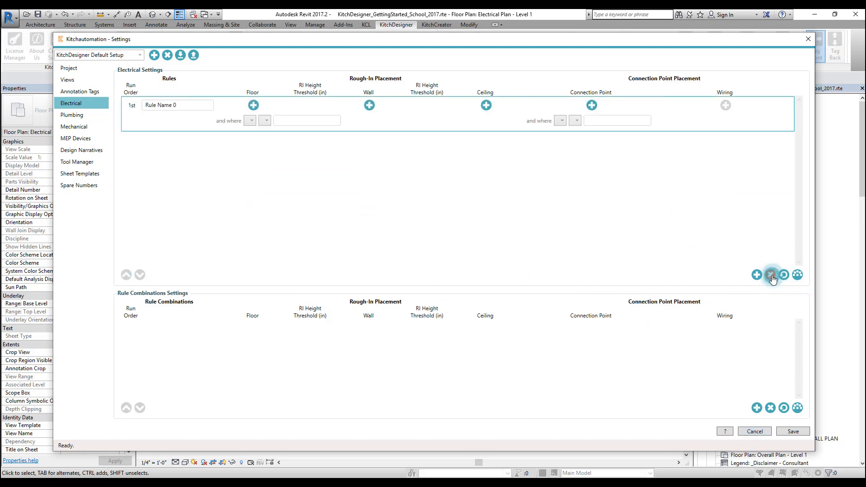
{"action": "left_click", "coordinate": [771, 276]}
{"action": "left_click", "coordinate": [758, 284]}
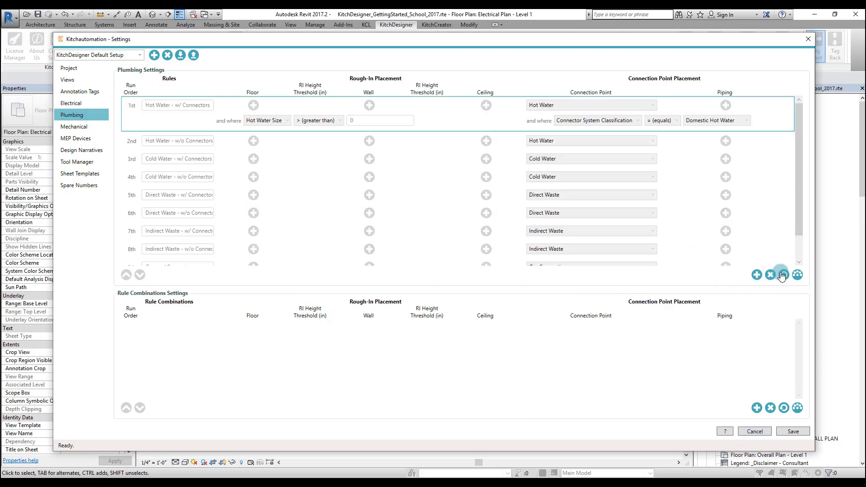
Reset the plumbing settings to the default Rough-In Rules and save the settings.
{"action": "left_click", "coordinate": [783, 272]}
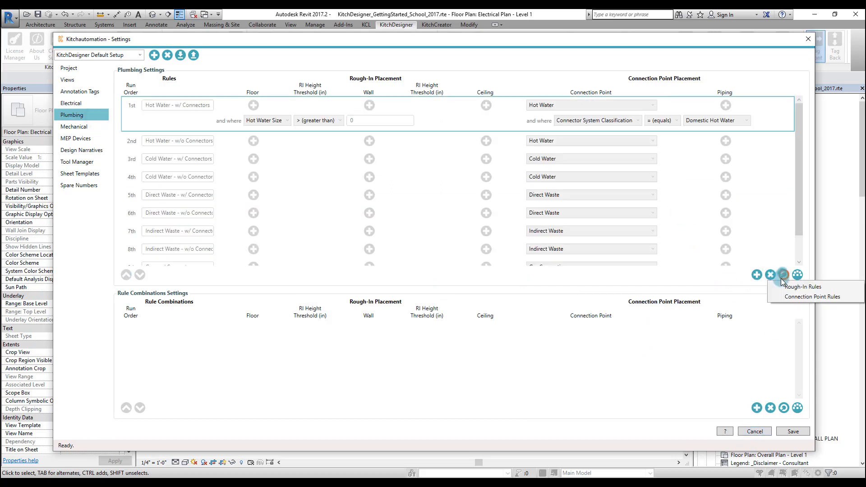
{"action": "left_click", "coordinate": [793, 286]}
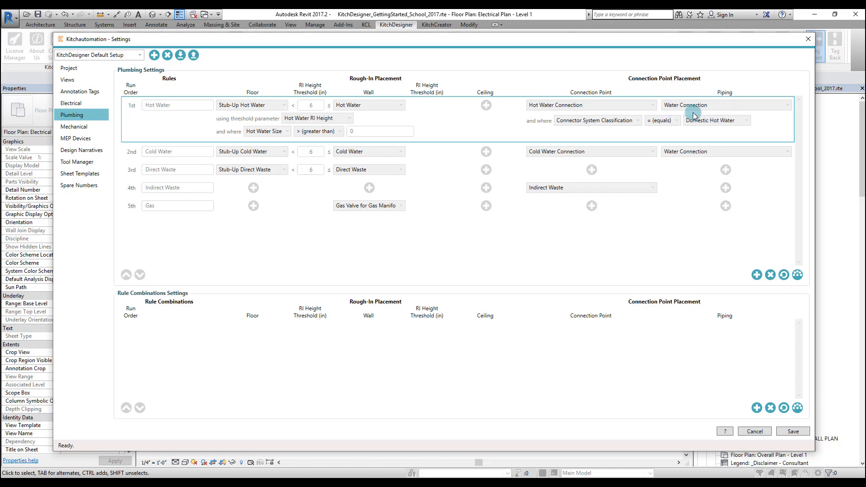
{"action": "left_click", "coordinate": [805, 431]}
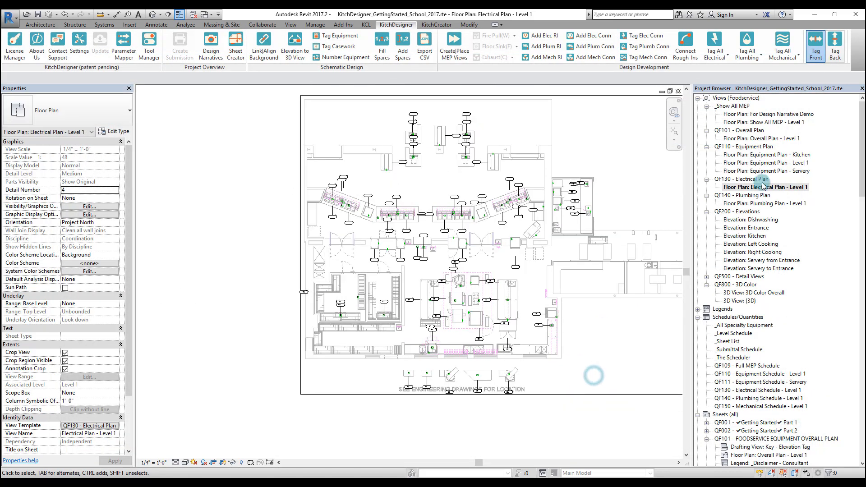
On the Level 1 plumbing plan, filter the full selection to Generic Annotations and Specialty Equipment Tags and delete them.
{"action": "double_click", "coordinate": [758, 204]}
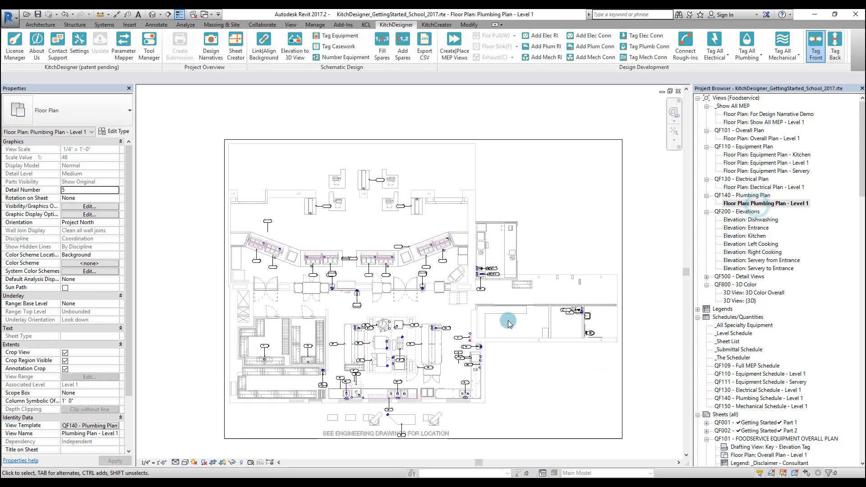
{"action": "scroll", "coordinate": [489, 313], "scroll_direction": "down", "scroll_amount": 1}
{"action": "left_click_drag", "start_coordinate": [235, 141], "coordinate": [645, 435]}
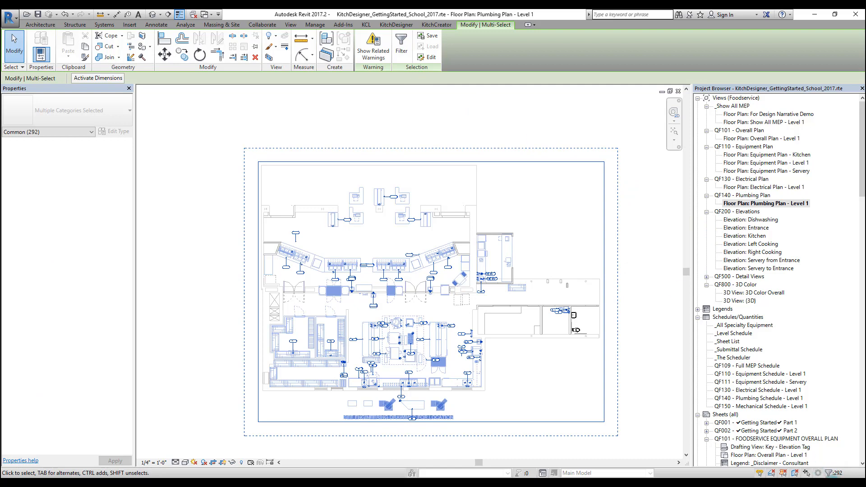
{"action": "left_click", "coordinate": [829, 473]}
{"action": "left_click", "coordinate": [787, 299]}
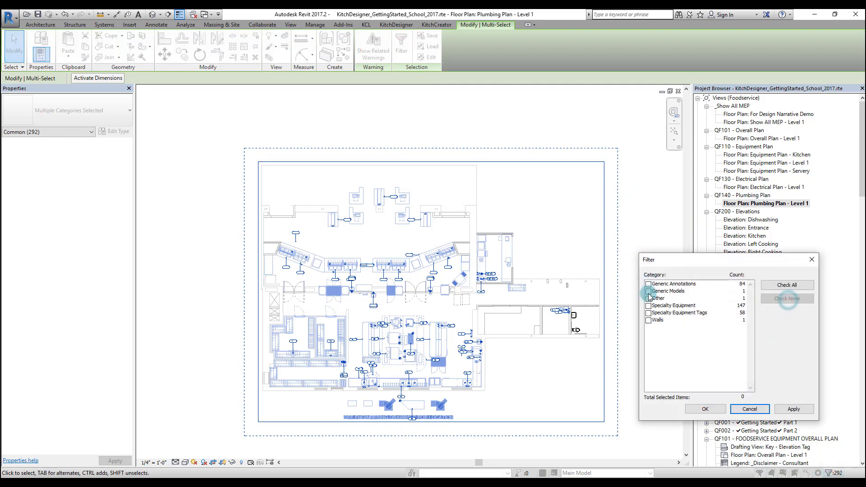
{"action": "left_click", "coordinate": [649, 313]}
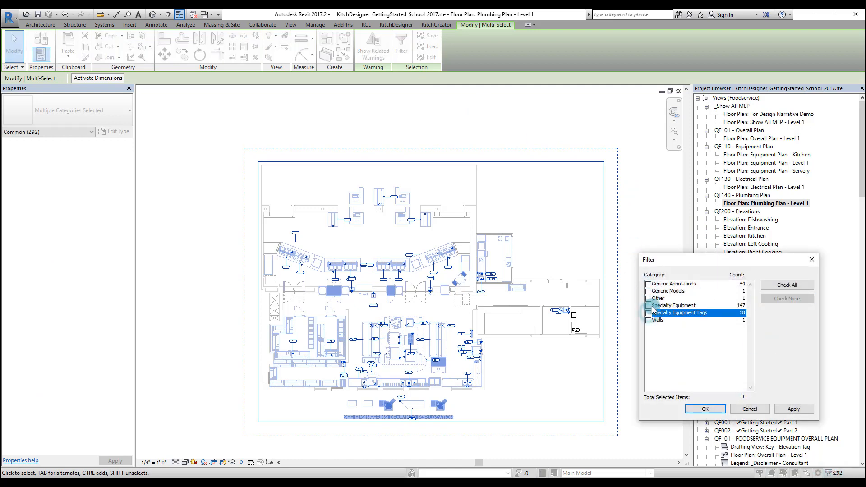
{"action": "left_click", "coordinate": [649, 313]}
{"action": "left_click", "coordinate": [649, 284]}
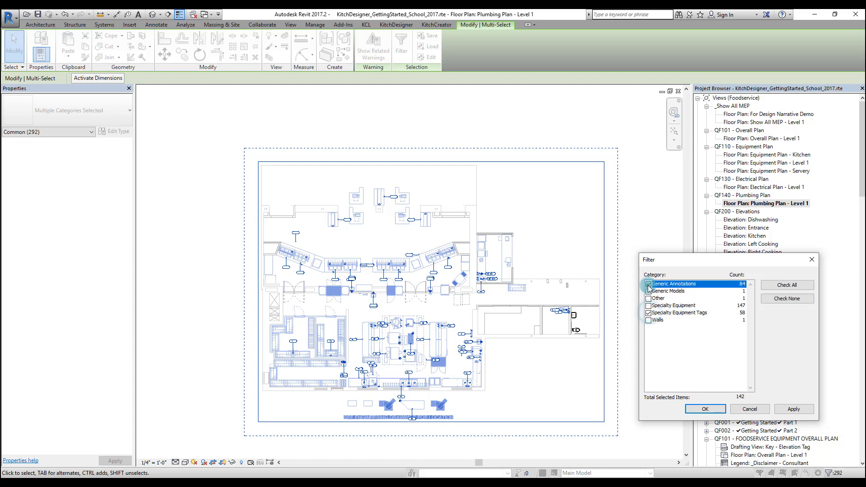
{"action": "left_click", "coordinate": [704, 409]}
{"action": "key", "text": "Delete"}
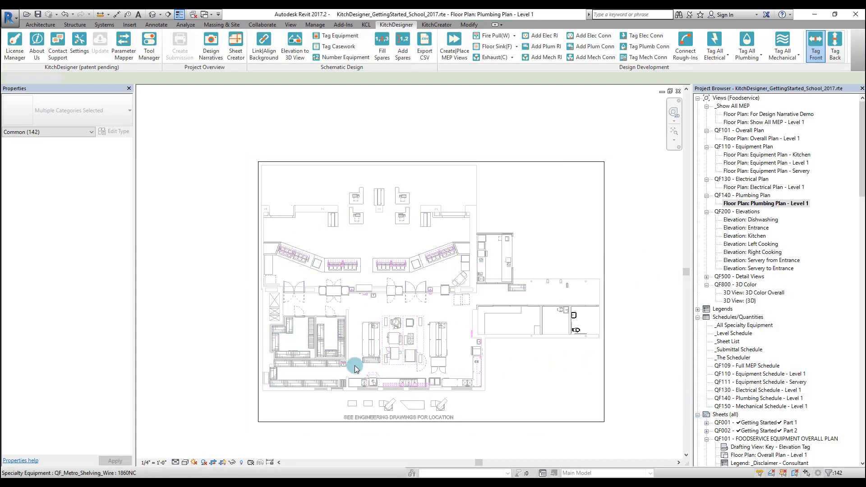
Generate the plumbing rough-ins and plumbing connection points on the Level 1 plumbing plan.
{"action": "scroll", "coordinate": [496, 348], "scroll_direction": "up", "scroll_amount": 2}
{"action": "middle_click_drag", "start_coordinate": [513, 384], "coordinate": [484, 385]}
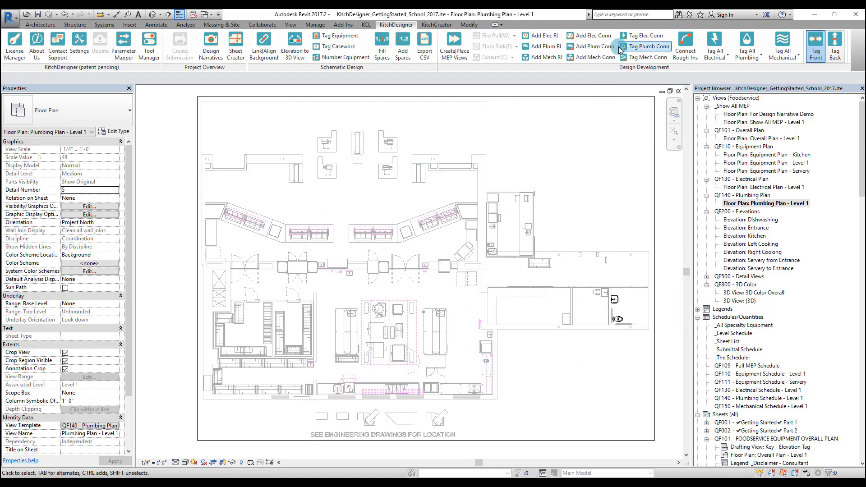
{"action": "left_click", "coordinate": [541, 46]}
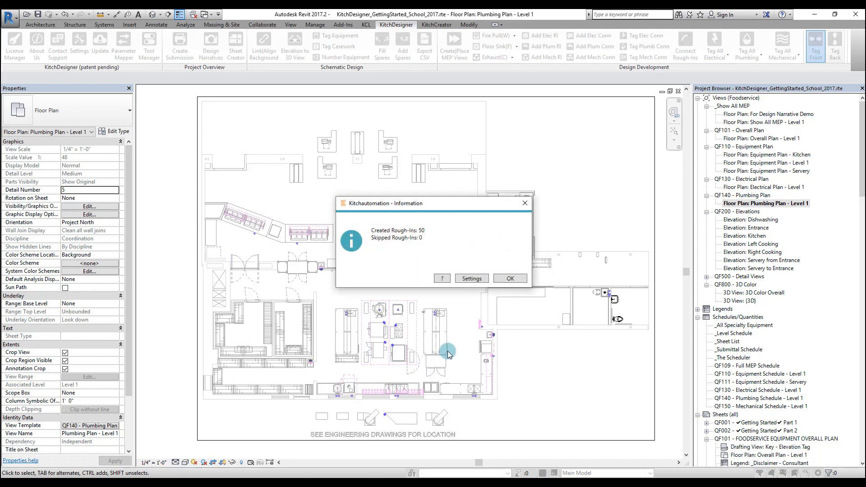
{"action": "left_click", "coordinate": [504, 277]}
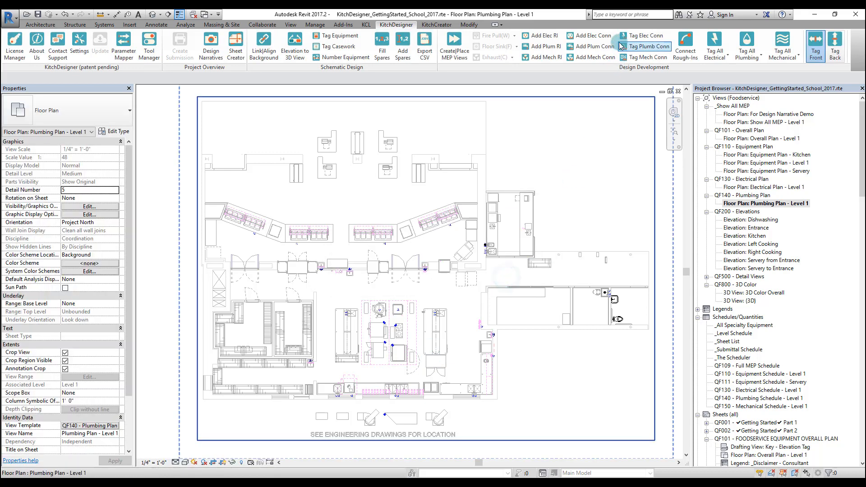
{"action": "left_click", "coordinate": [613, 47]}
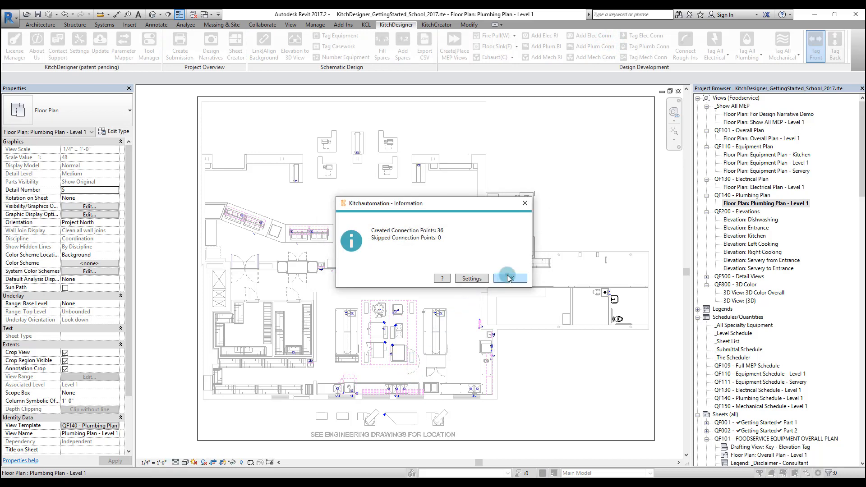
Connect the plumbing rough-ins to their equipment connection points on the Level 1 plumbing plan.
{"action": "left_click", "coordinate": [509, 278]}
{"action": "scroll", "coordinate": [406, 335], "scroll_direction": "up", "scroll_amount": 3}
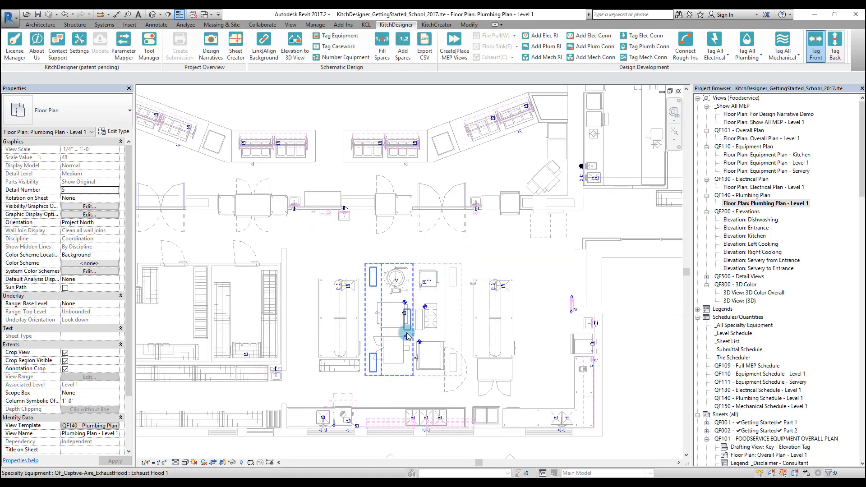
{"action": "scroll", "coordinate": [407, 336], "scroll_direction": "up", "scroll_amount": 4}
{"action": "left_click", "coordinate": [685, 43]}
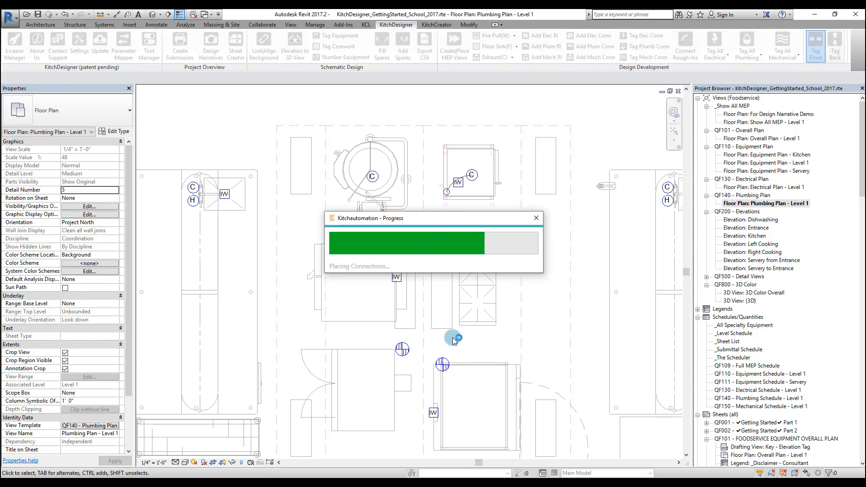
{"action": "left_click", "coordinate": [510, 279]}
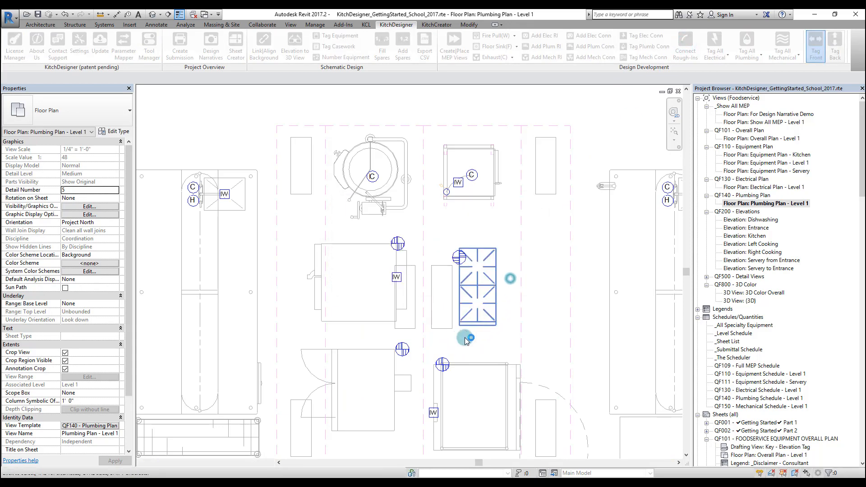
Examine the Water Connection arc, the cold-water stub-up and the connection point at the equipment beside the kettle.
{"action": "scroll", "coordinate": [448, 173], "scroll_direction": "up", "scroll_amount": 5}
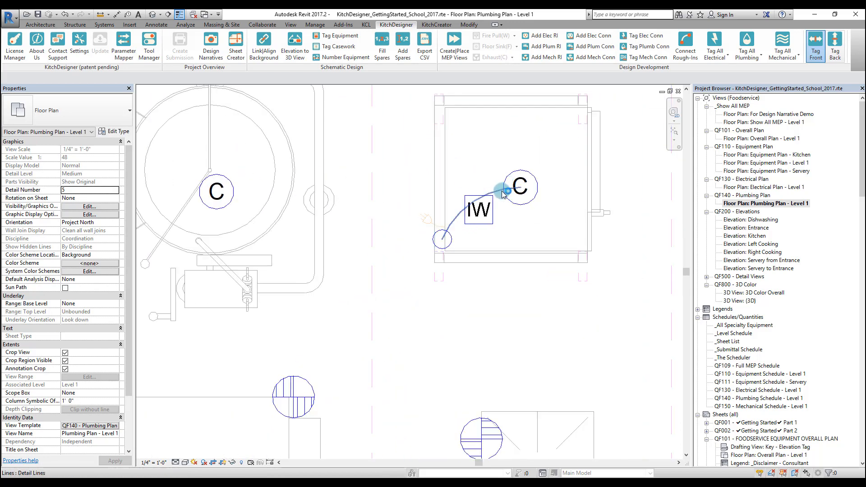
{"action": "left_click", "coordinate": [502, 191]}
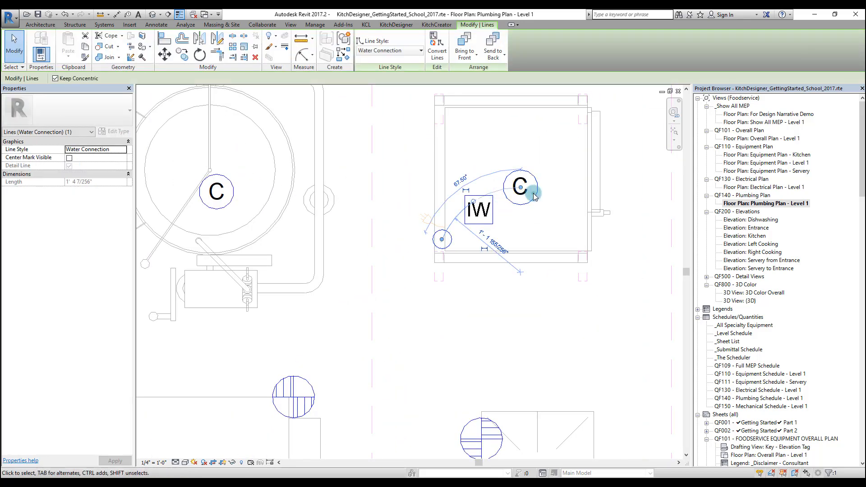
{"action": "left_click", "coordinate": [534, 196]}
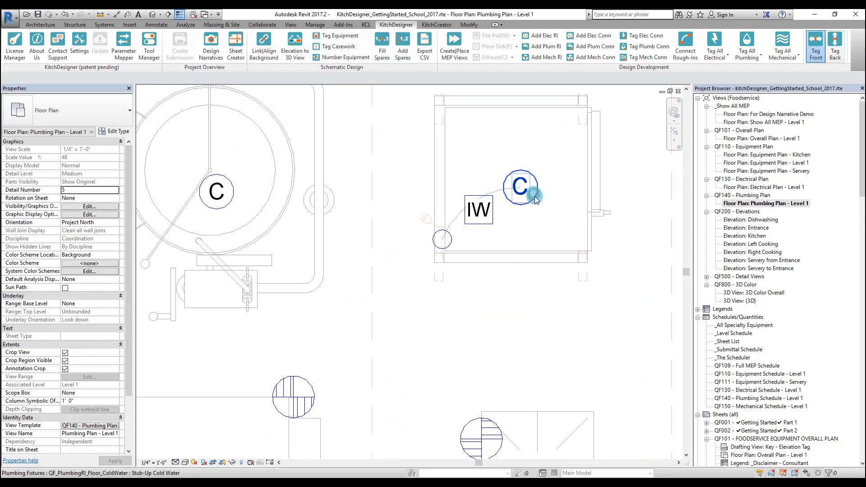
{"action": "left_click", "coordinate": [440, 242]}
{"action": "left_click", "coordinate": [500, 191]}
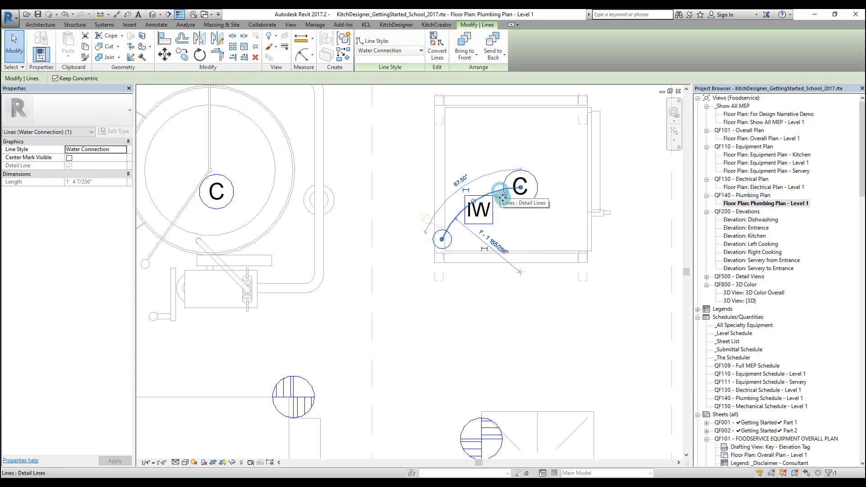
{"action": "scroll", "coordinate": [470, 208], "scroll_direction": "down", "scroll_amount": 1}
{"action": "left_click", "coordinate": [491, 294]}
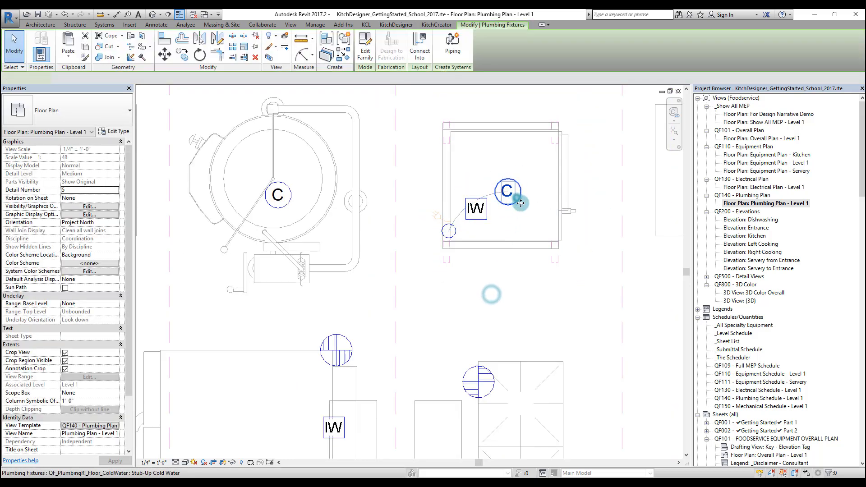
Move the cold-water stub-up out of the equipment into the gap beside the kettle, and reconnect the rough-ins.
{"action": "left_click", "coordinate": [516, 200]}
{"action": "left_click_drag", "start_coordinate": [516, 200], "coordinate": [424, 186]}
{"action": "left_click", "coordinate": [471, 259]}
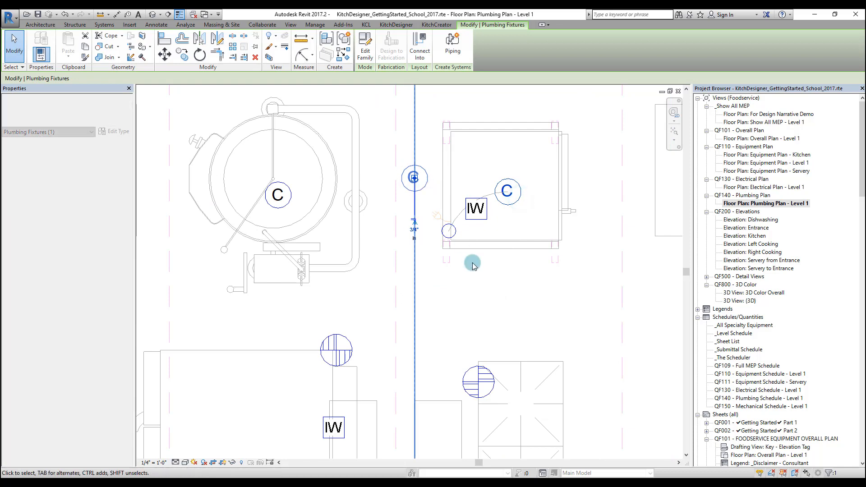
{"action": "left_click", "coordinate": [682, 55]}
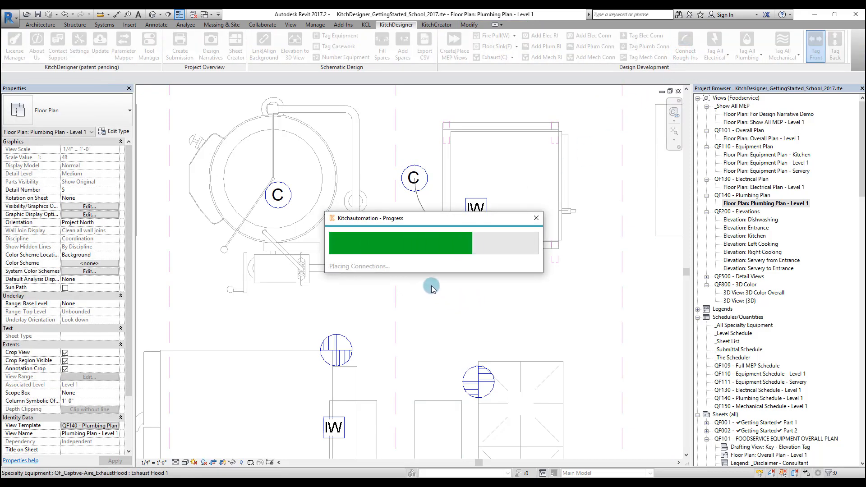
{"action": "left_click", "coordinate": [515, 279]}
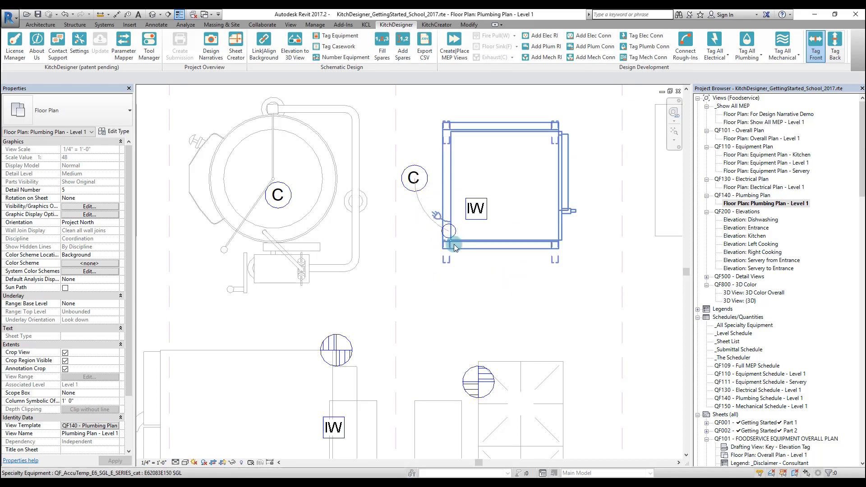
In the MEP device settings, assign wall devices Convenience Outlet, Ansul Pull Station for Fire Pull, and Stub-Up Beverage Lines 6" for Beverage Conduit.
{"action": "scroll", "coordinate": [398, 209], "scroll_direction": "down", "scroll_amount": 3}
{"action": "scroll", "coordinate": [398, 209], "scroll_direction": "down", "scroll_amount": 5}
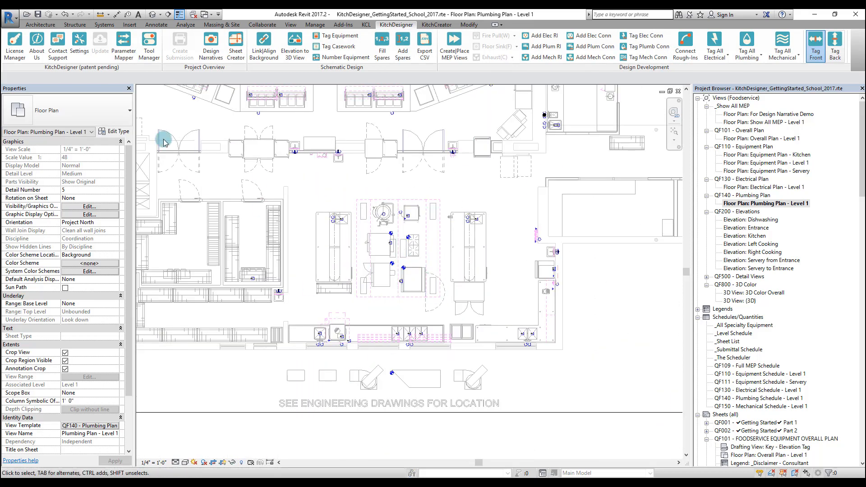
{"action": "left_click", "coordinate": [78, 47]}
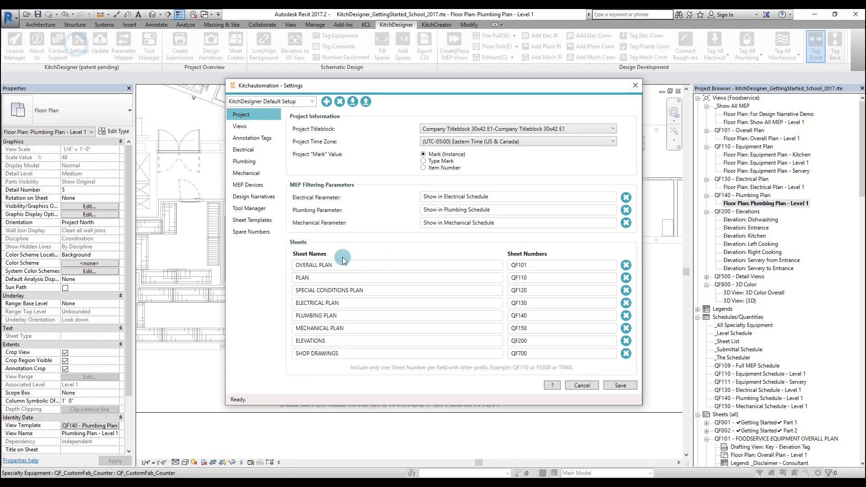
{"action": "left_click", "coordinate": [261, 184]}
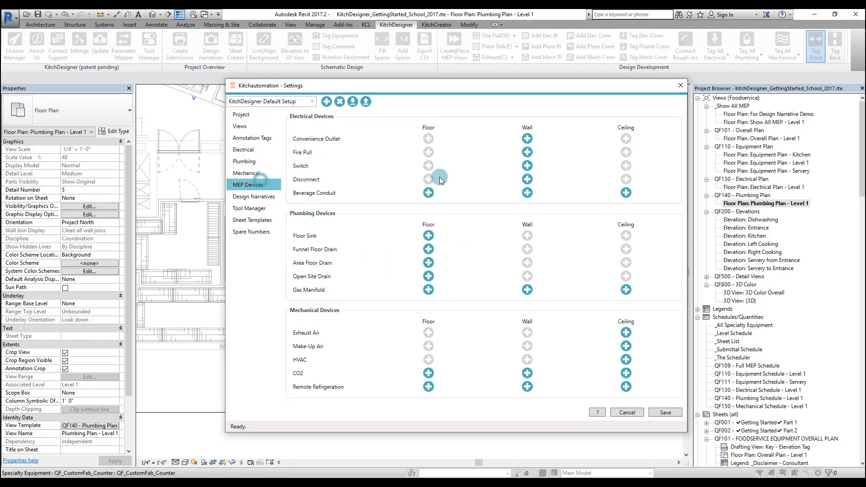
{"action": "left_click", "coordinate": [528, 139]}
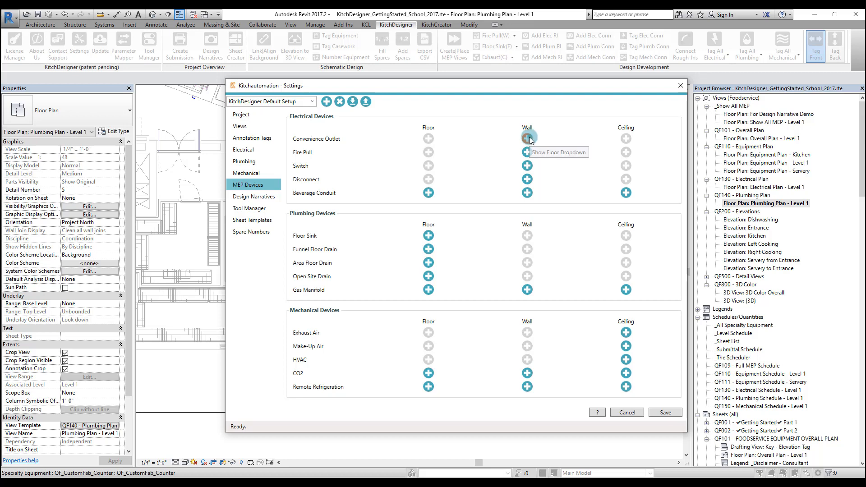
{"action": "left_click", "coordinate": [529, 141]}
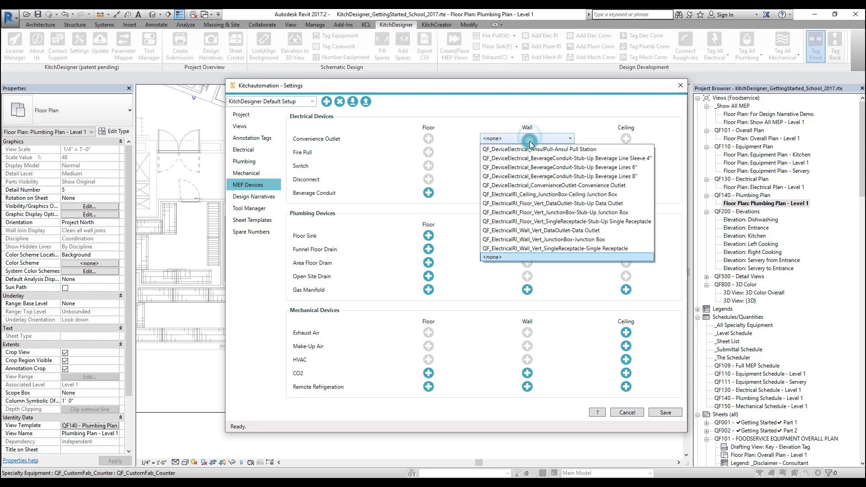
{"action": "left_click", "coordinate": [539, 185]}
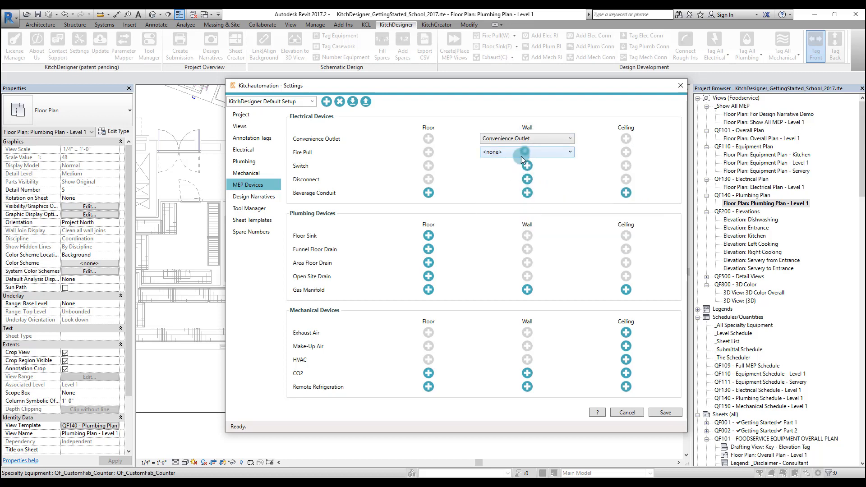
{"action": "left_click", "coordinate": [523, 153]}
{"action": "left_click", "coordinate": [545, 161]}
{"action": "left_click", "coordinate": [528, 194]}
{"action": "left_click", "coordinate": [551, 221]}
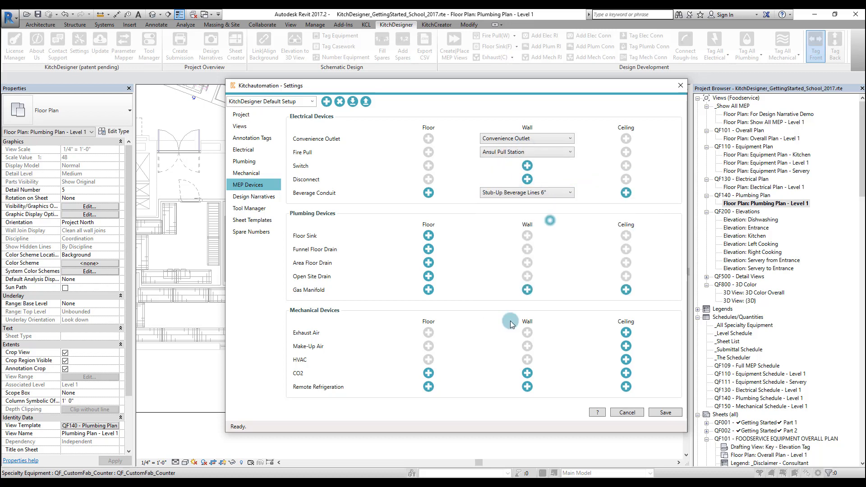
Assign the floor-mounted plumbing devices Floor Sink, 12in Square for Floor Sink and Area Floor Drain, 5" Square for Area Floor Drain.
{"action": "left_click", "coordinate": [428, 236]}
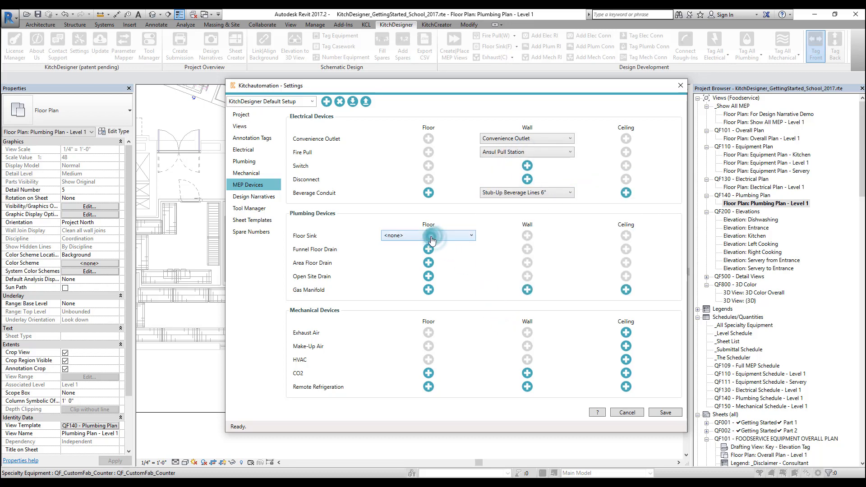
{"action": "scroll", "coordinate": [451, 298], "scroll_direction": "up", "scroll_amount": 1}
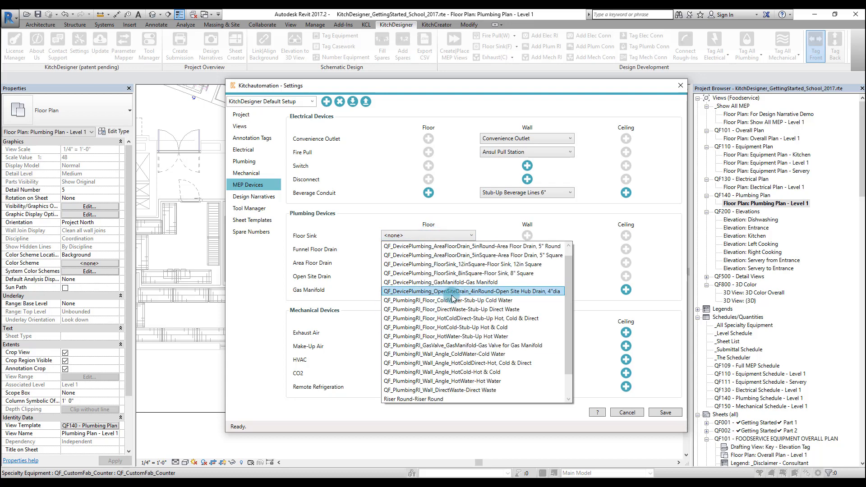
{"action": "left_click", "coordinate": [466, 266]}
{"action": "left_click", "coordinate": [421, 262]}
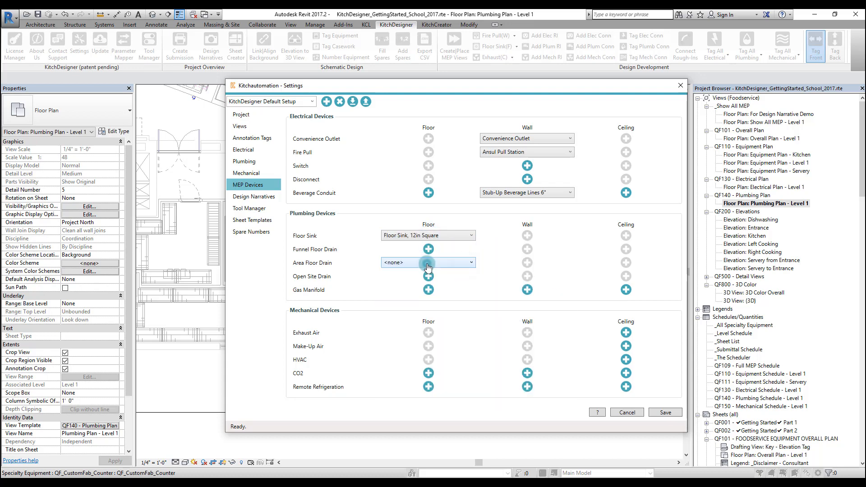
{"action": "left_click", "coordinate": [429, 263]}
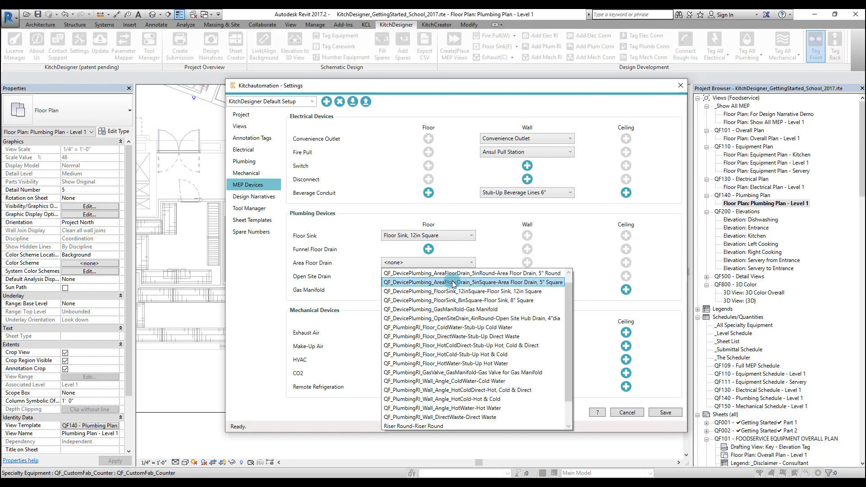
{"action": "left_click", "coordinate": [453, 283]}
Assign Open Site Hub Drain, 4"dia to Open Site Drain and Gas Manifold to the floor Gas Manifold, and save the settings.
{"action": "left_click", "coordinate": [429, 277]}
{"action": "left_click", "coordinate": [433, 277]}
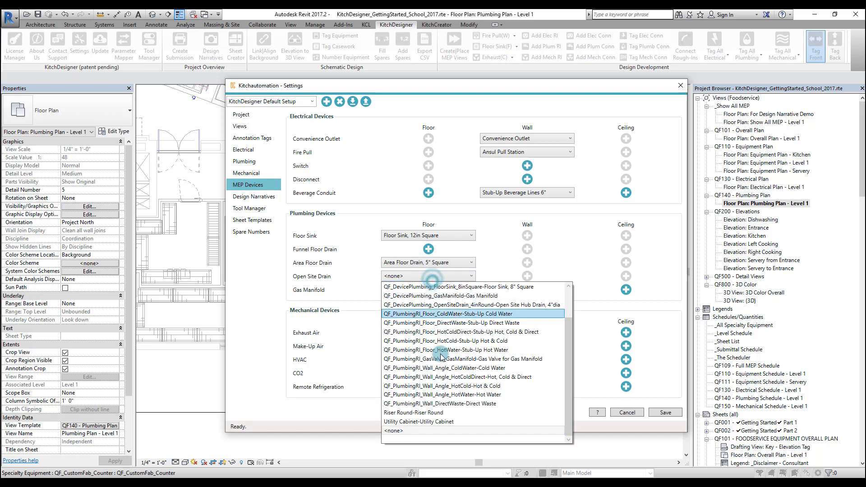
{"action": "left_click", "coordinate": [454, 306]}
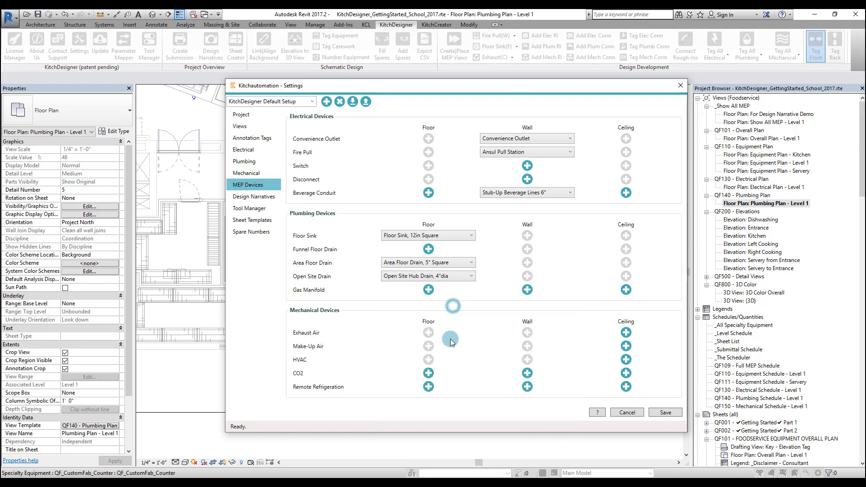
{"action": "left_click", "coordinate": [429, 290]}
{"action": "left_click", "coordinate": [449, 291]}
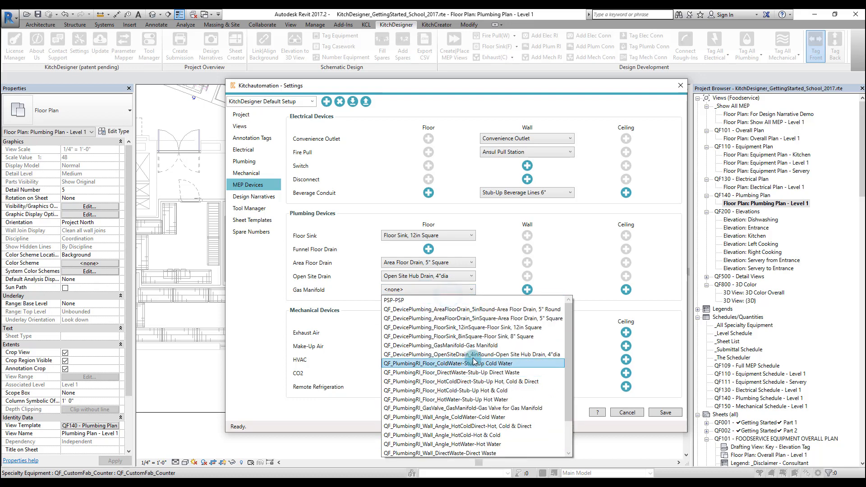
{"action": "left_click", "coordinate": [455, 346]}
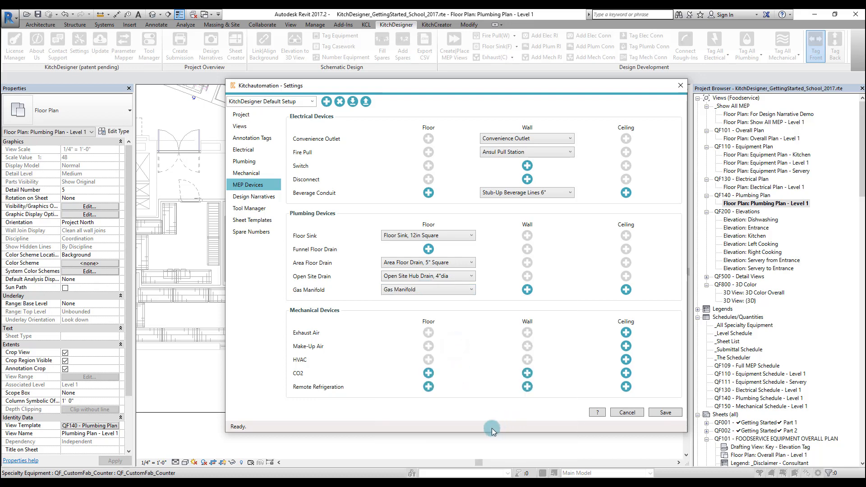
{"action": "left_click", "coordinate": [667, 412]}
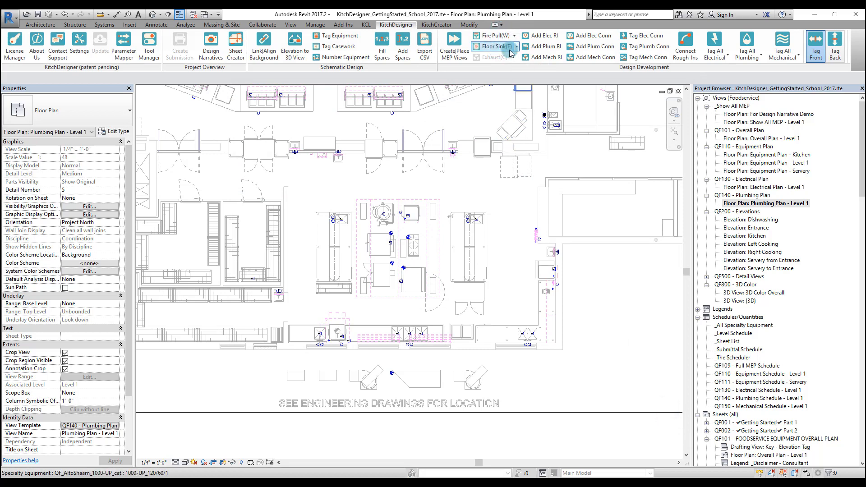
Place an Ansul Pull Station fire pull at the end of the kitchen wall east of the cooking line.
{"action": "left_click", "coordinate": [516, 41]}
{"action": "left_click", "coordinate": [516, 41]}
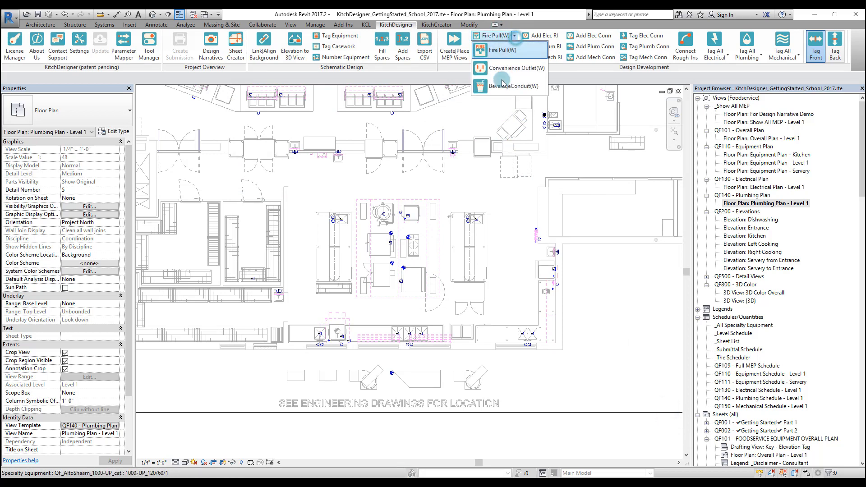
{"action": "left_click", "coordinate": [509, 173]}
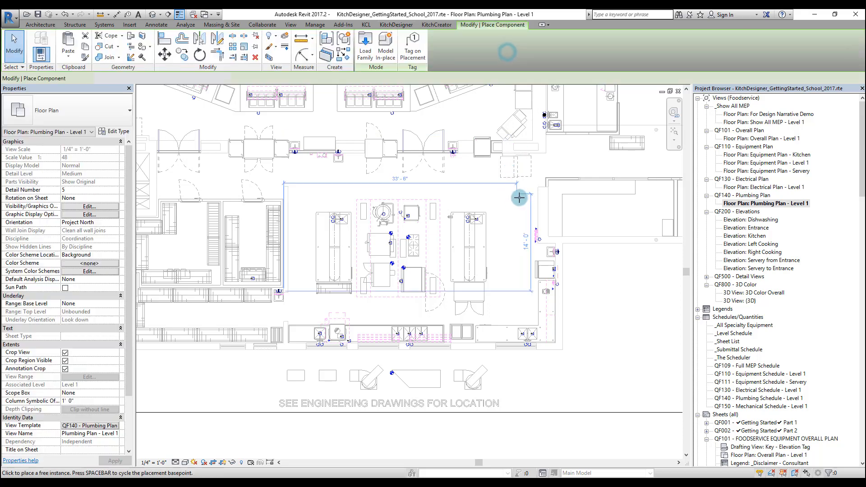
{"action": "left_click", "coordinate": [537, 195]}
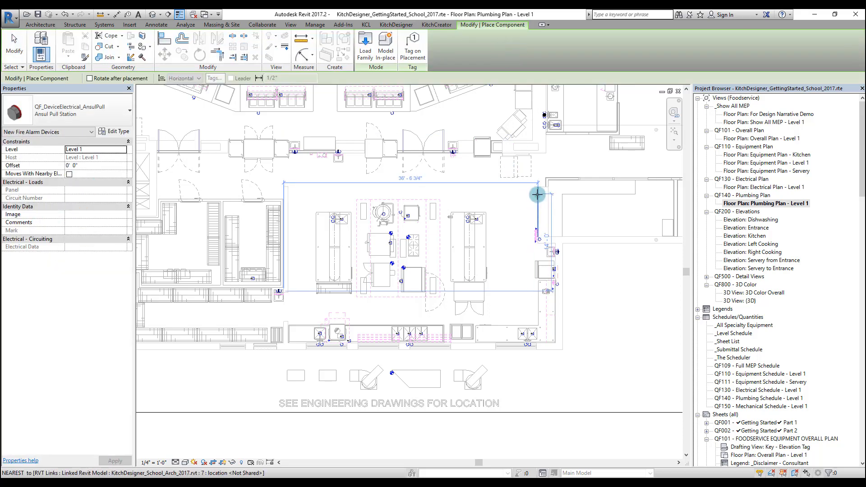
{"action": "left_click", "coordinate": [471, 154]}
{"action": "left_click", "coordinate": [491, 214]}
{"action": "key", "text": "Escape"}
{"action": "key", "text": "Escape"}
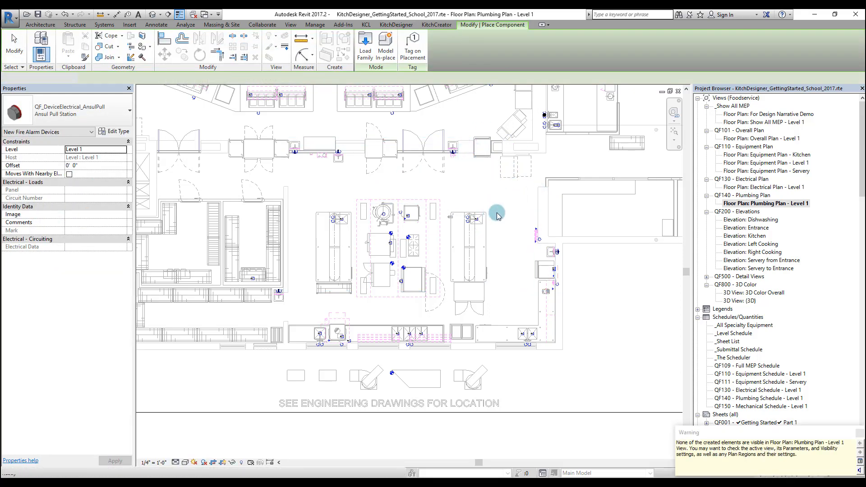
Place 12-inch square floor sinks along the south wall at the easternmost sink, the three-compartment sink and the sink beside the dishwasher.
{"action": "left_click", "coordinate": [500, 46]}
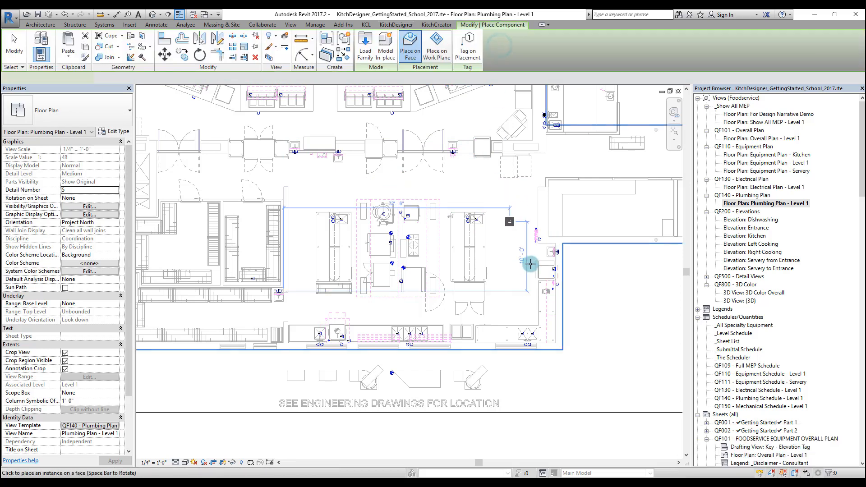
{"action": "left_click", "coordinate": [525, 326]}
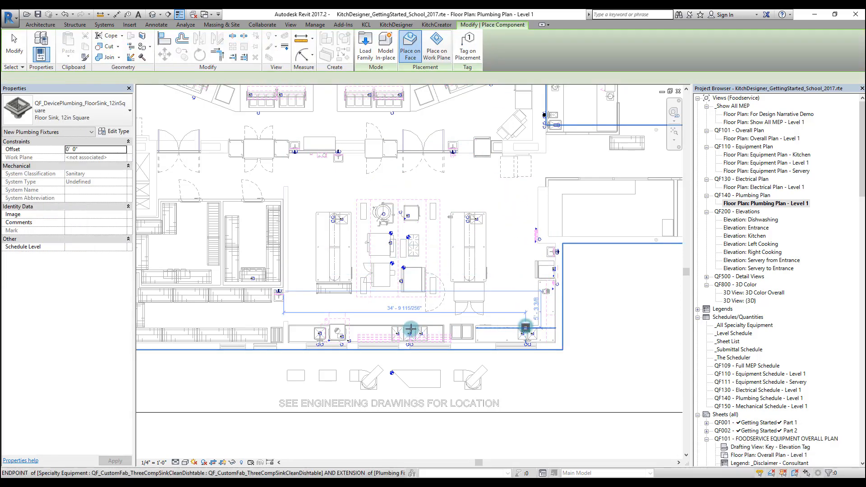
{"action": "left_click", "coordinate": [410, 328]}
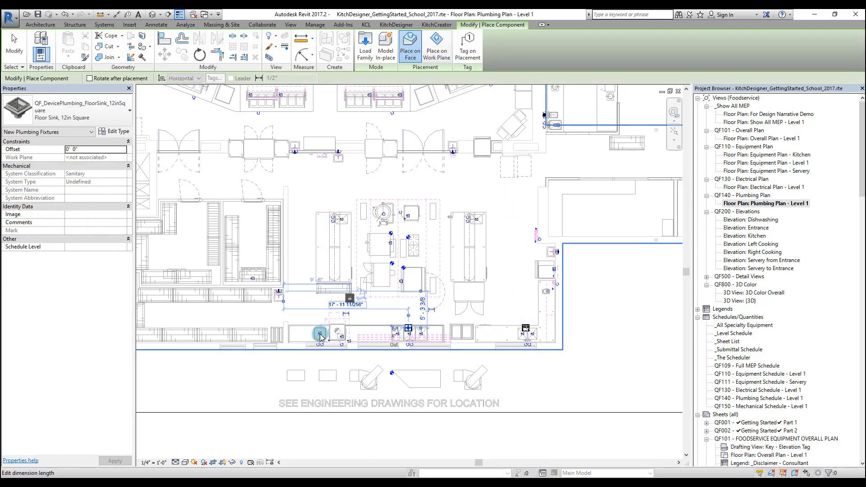
{"action": "scroll", "coordinate": [320, 332], "scroll_direction": "up", "scroll_amount": 1}
{"action": "scroll", "coordinate": [320, 333], "scroll_direction": "up", "scroll_amount": 2}
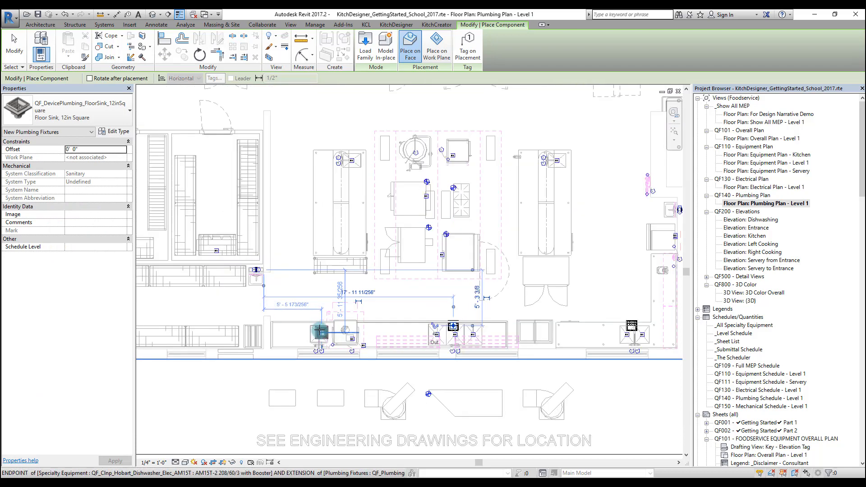
{"action": "scroll", "coordinate": [320, 328], "scroll_direction": "up", "scroll_amount": 4}
{"action": "scroll", "coordinate": [320, 326], "scroll_direction": "up", "scroll_amount": 1}
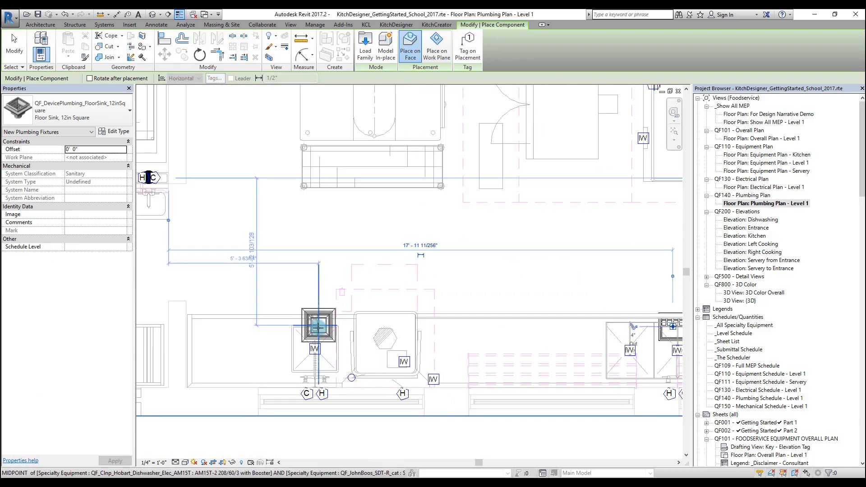
{"action": "left_click", "coordinate": [316, 333]}
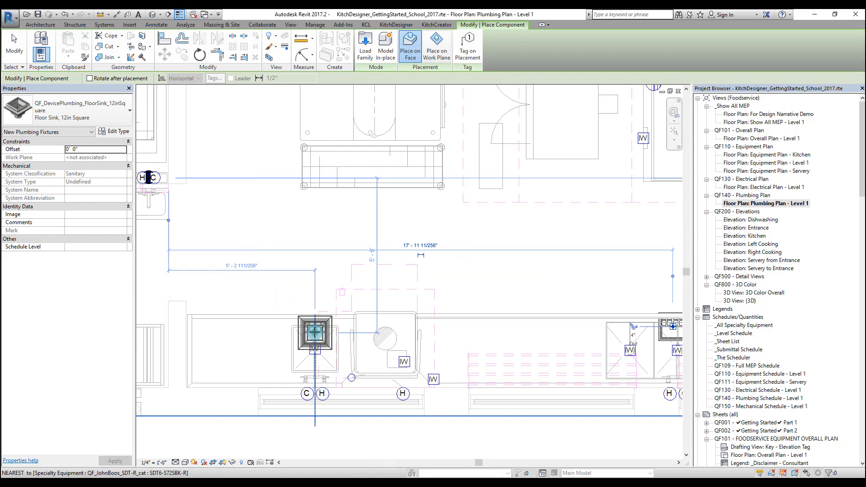
{"action": "key", "text": "Escape"}
{"action": "key", "text": "Escape"}
{"action": "scroll", "coordinate": [333, 288], "scroll_direction": "down", "scroll_amount": 4}
{"action": "scroll", "coordinate": [343, 291], "scroll_direction": "down", "scroll_amount": 5}
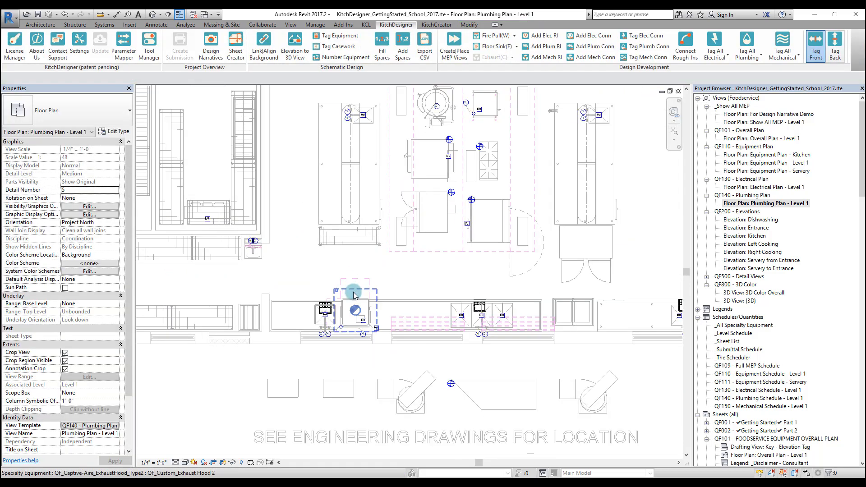
Start a new faucet in KitchCreator with hot water only, deck mounting, stainless steel finish and a pre-rinse spout.
{"action": "left_click", "coordinate": [439, 27]}
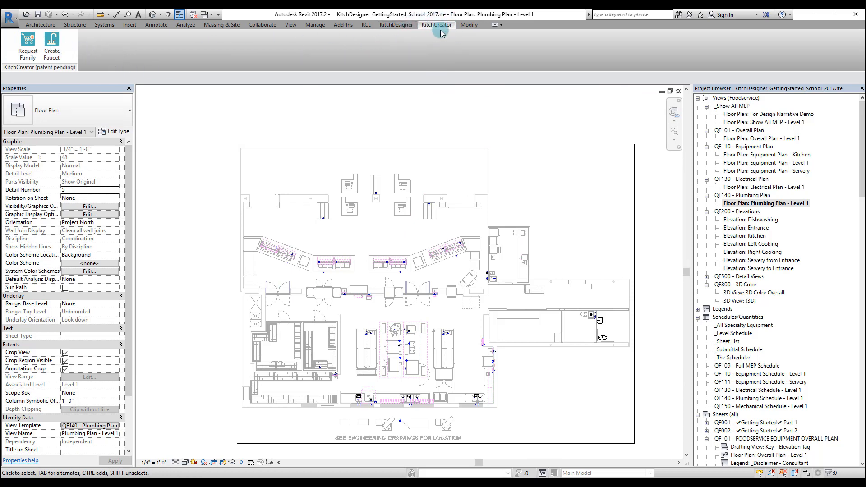
{"action": "left_click", "coordinate": [52, 45]}
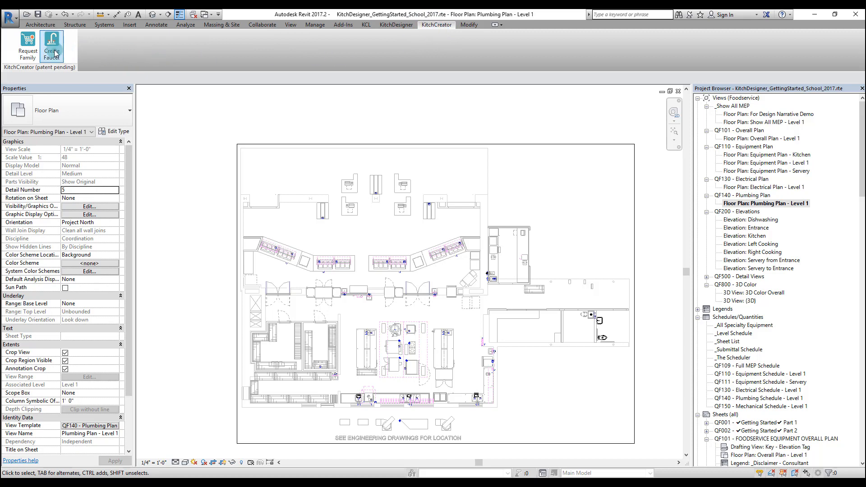
{"action": "left_click", "coordinate": [403, 282]}
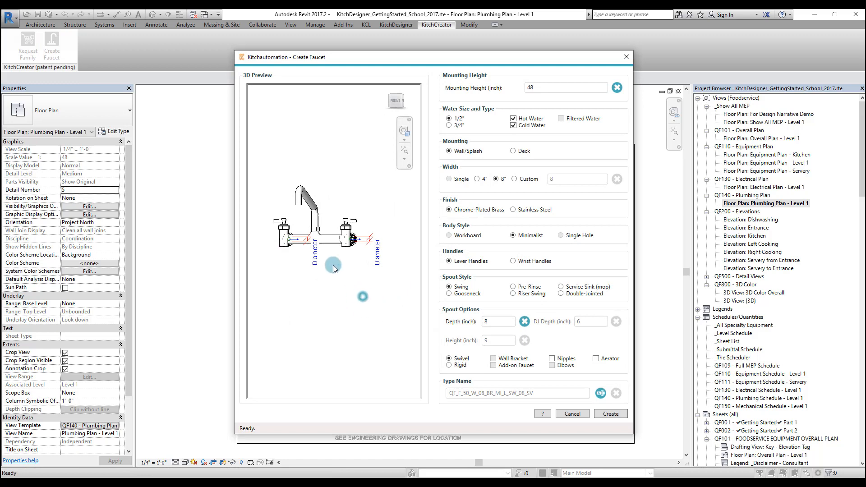
{"action": "middle_click_drag", "start_coordinate": [350, 284], "coordinate": [424, 255], "text": "shift"}
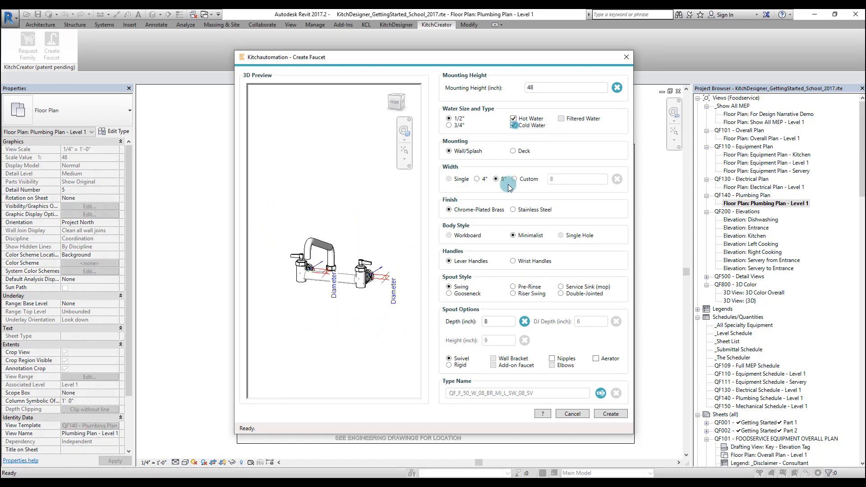
{"action": "left_click", "coordinate": [476, 189]}
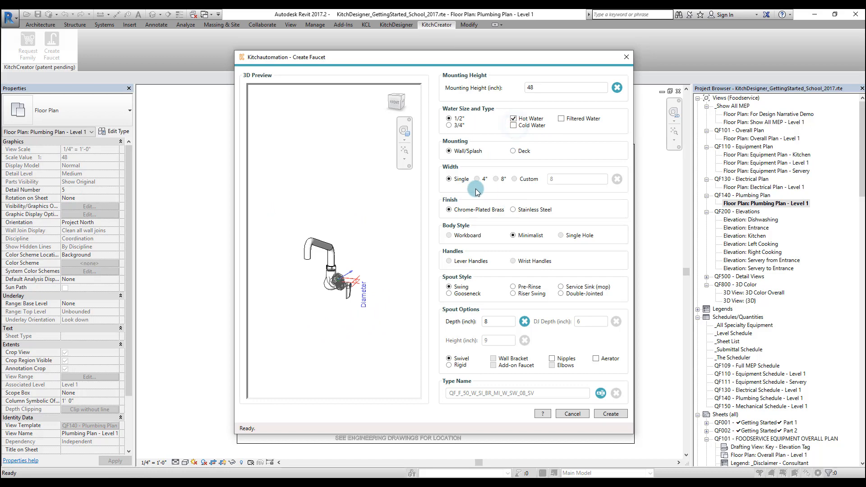
{"action": "left_click", "coordinate": [515, 165]}
{"action": "left_click", "coordinate": [518, 256]}
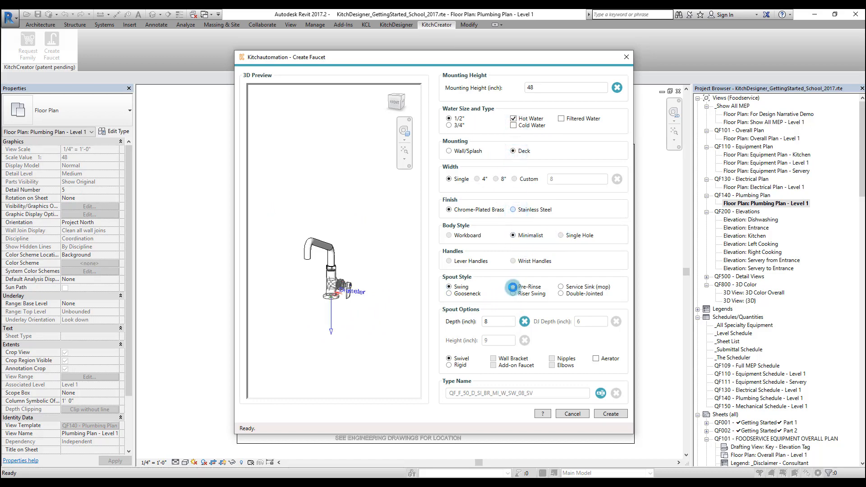
{"action": "left_click", "coordinate": [513, 288]}
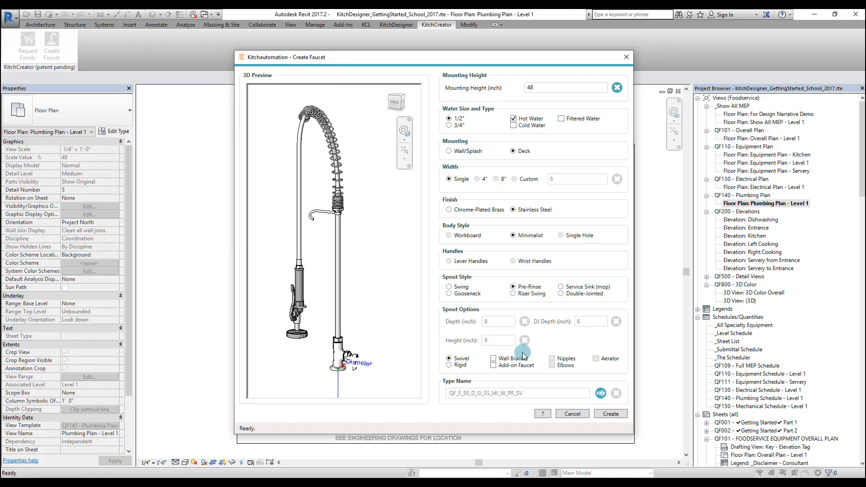
Add a wall bracket and an add-on faucet with a 12-inch spout depth, keep the automatic type name, and create the faucet.
{"action": "left_click", "coordinate": [494, 365]}
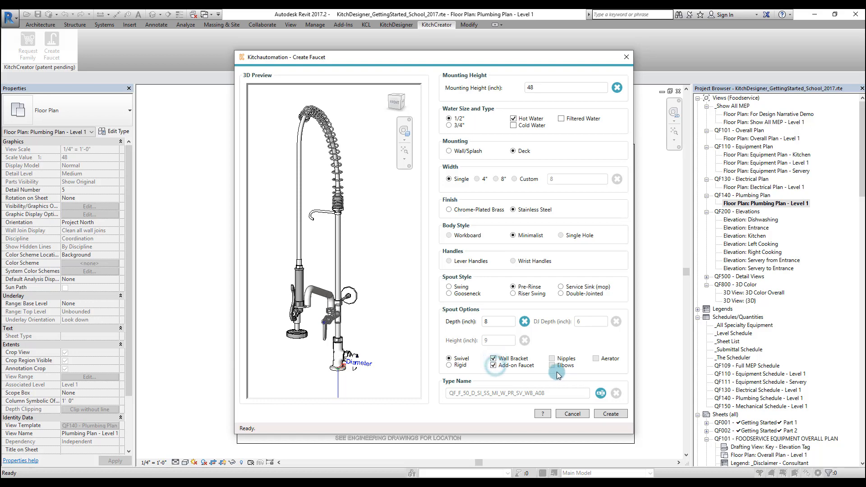
{"action": "left_click", "coordinate": [499, 321]}
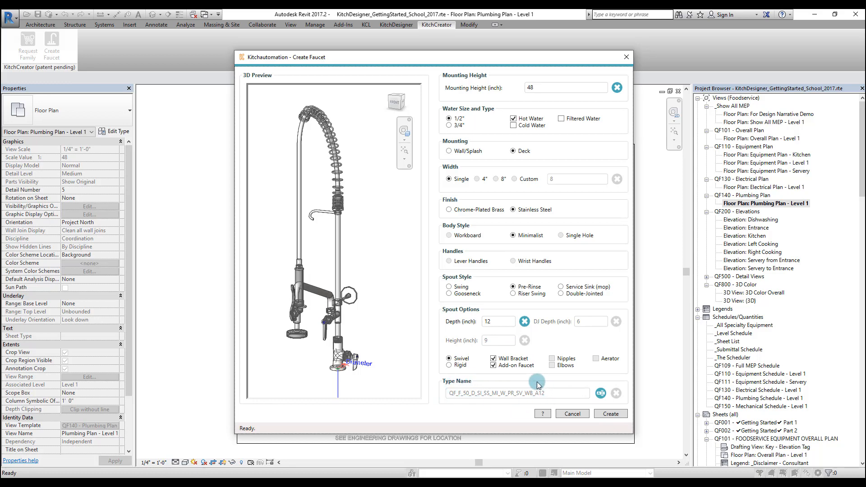
{"action": "left_click", "coordinate": [601, 395]}
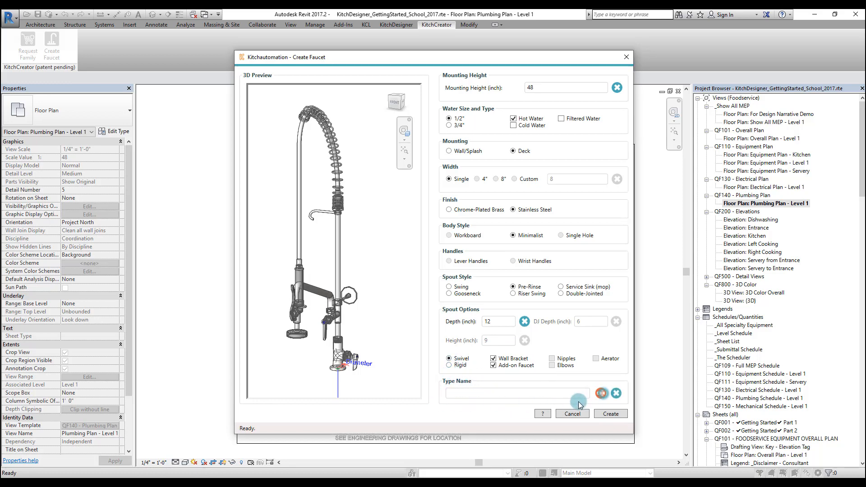
{"action": "left_click", "coordinate": [601, 393]}
{"action": "left_click", "coordinate": [607, 414]}
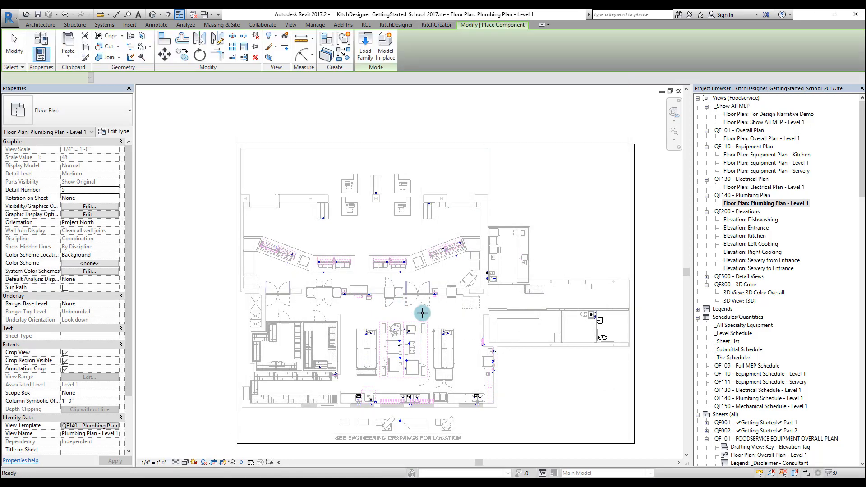
Place the new pre-rinse faucet in the open floor area north of the east worktable in the plumbing plan.
{"action": "scroll", "coordinate": [445, 315], "scroll_direction": "up", "scroll_amount": 5}
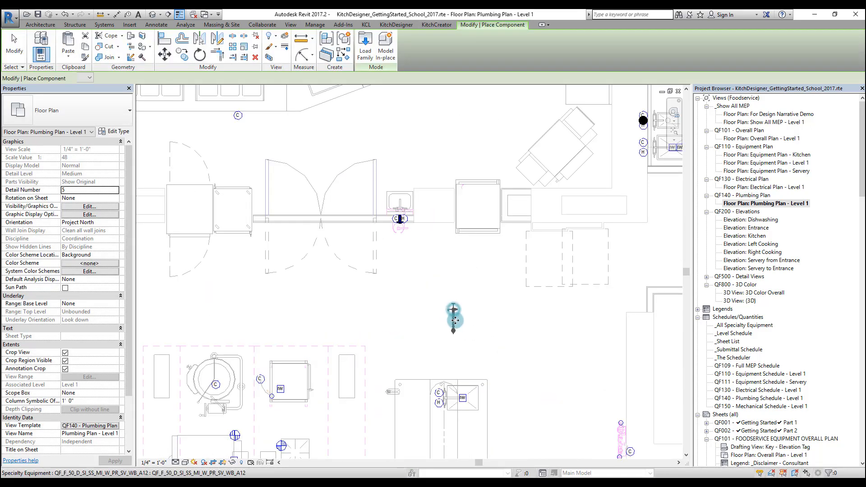
{"action": "scroll", "coordinate": [457, 328], "scroll_direction": "up", "scroll_amount": 4}
{"action": "key", "text": "Escape"}
Isolate the placed pre-rinse faucet with a selection box and examine it up close in the 3D view.
{"action": "left_click", "coordinate": [445, 279]}
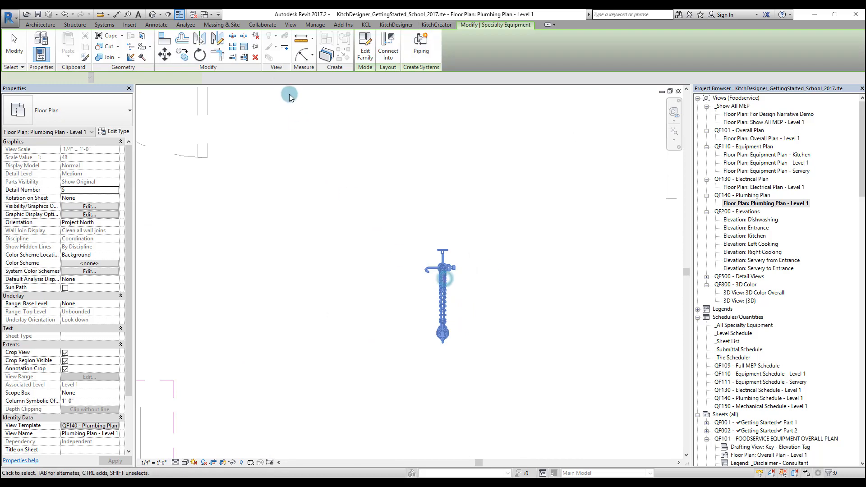
{"action": "left_click", "coordinate": [279, 50]}
{"action": "left_click", "coordinate": [424, 338]}
{"action": "scroll", "coordinate": [398, 287], "scroll_direction": "up", "scroll_amount": 4}
{"action": "scroll", "coordinate": [402, 288], "scroll_direction": "up", "scroll_amount": 3}
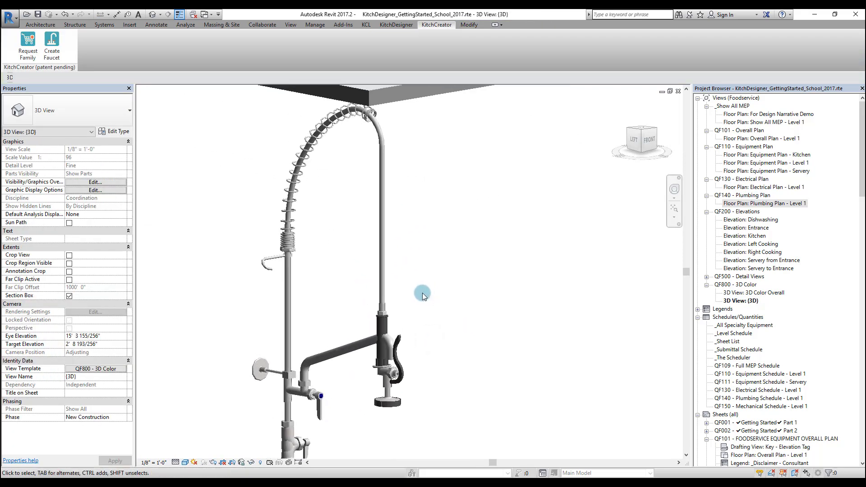